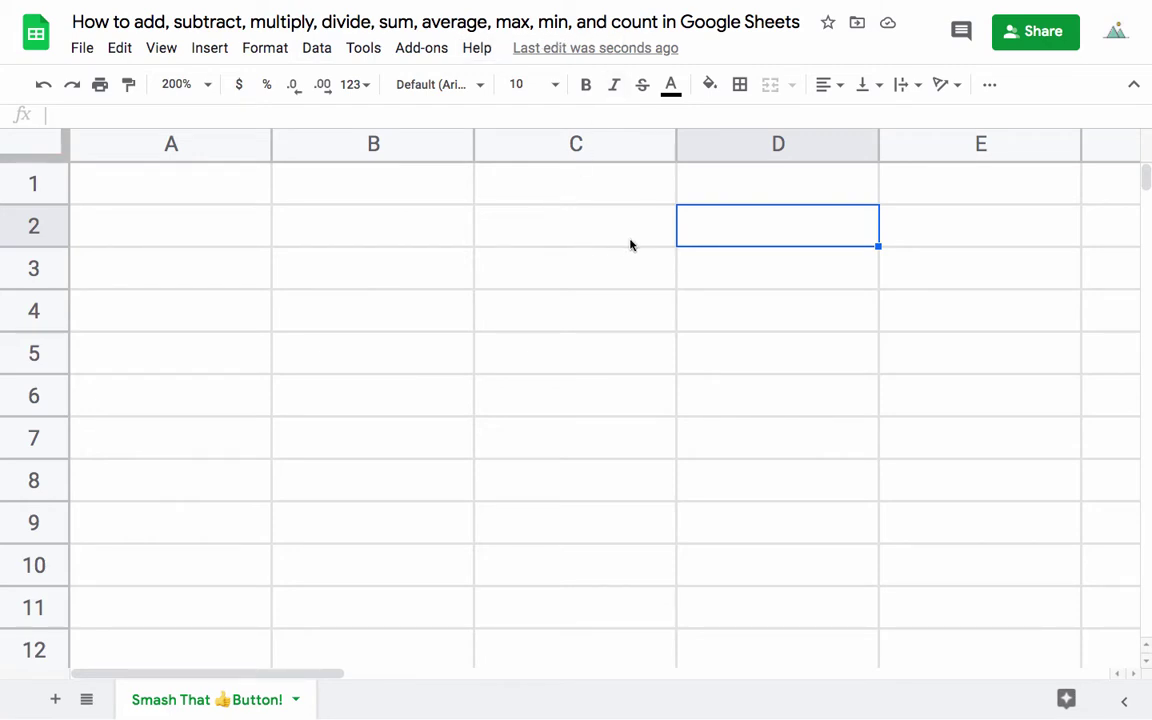
Type the 'add' label and enter =2+4 in C2 beside it.
text(add)
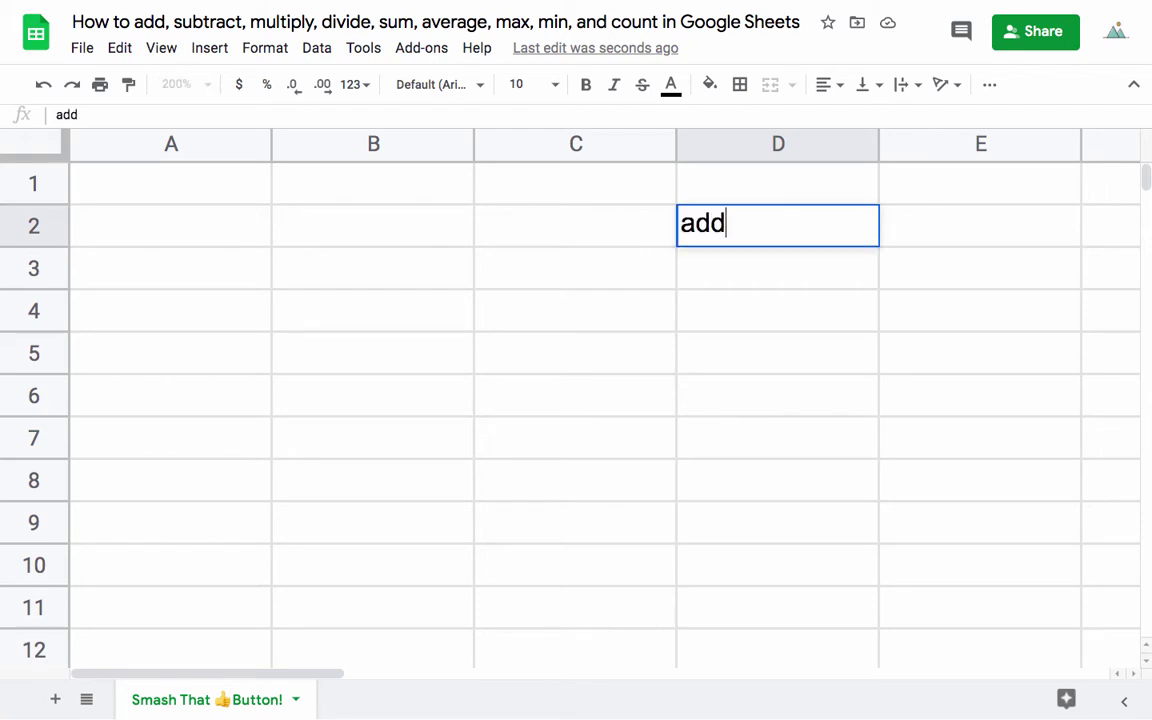
key(Left)
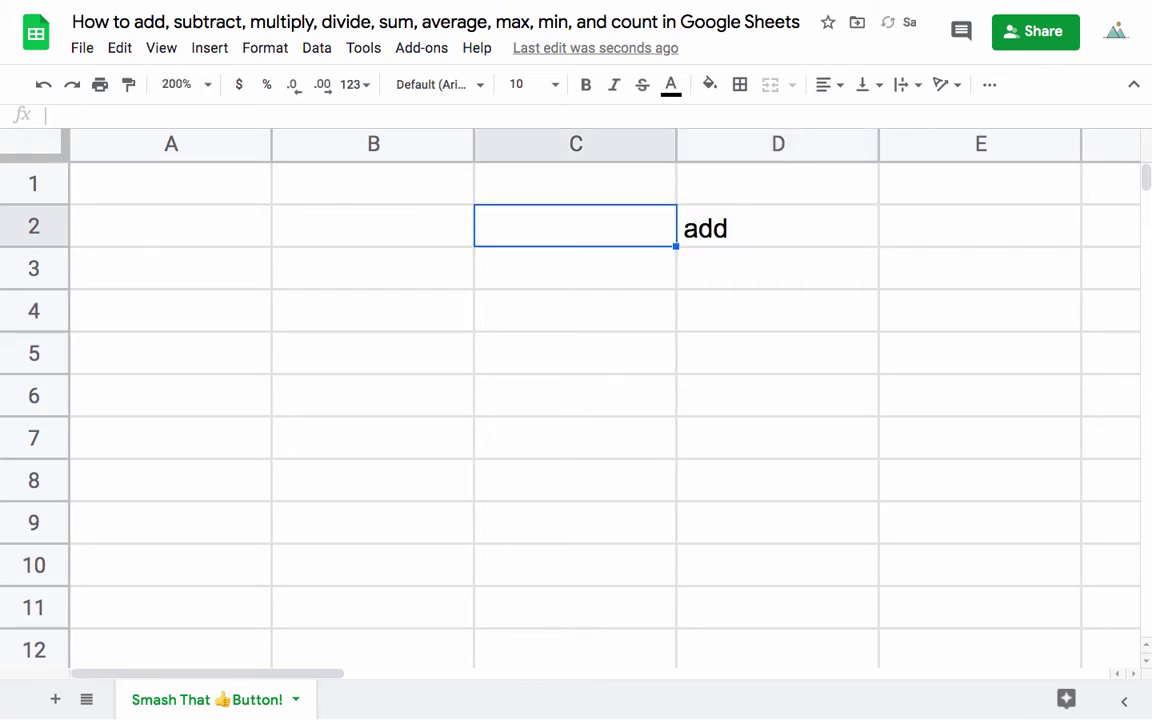
text(=)
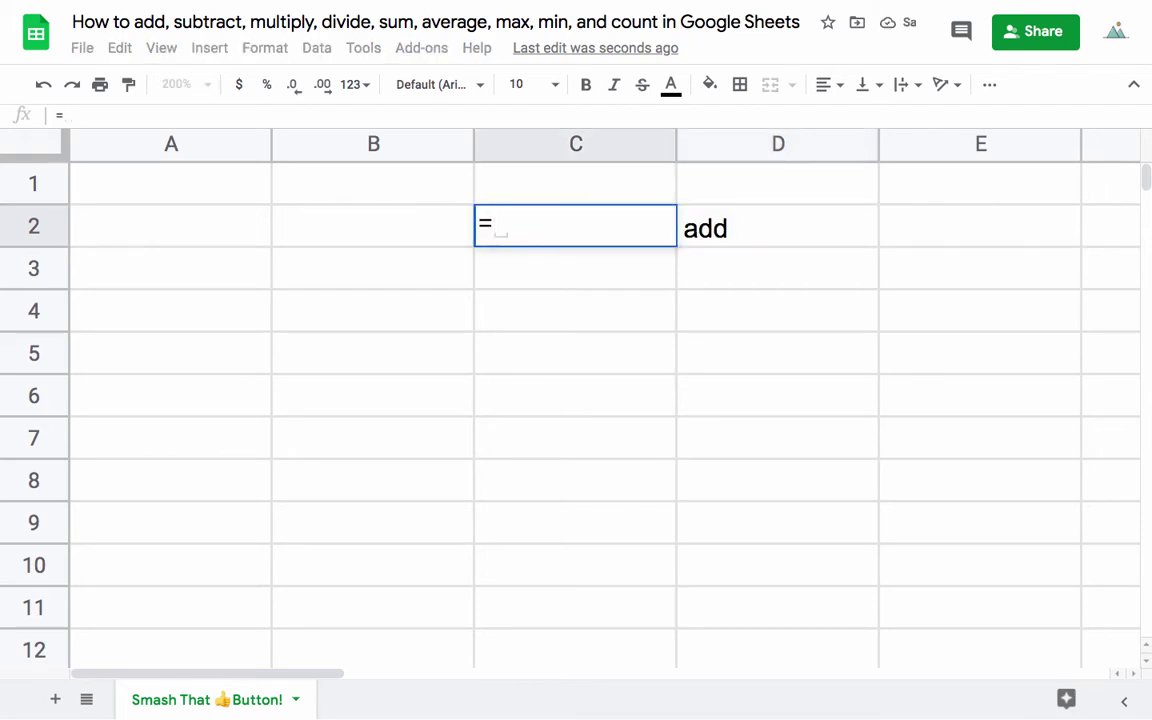
text(2+4)
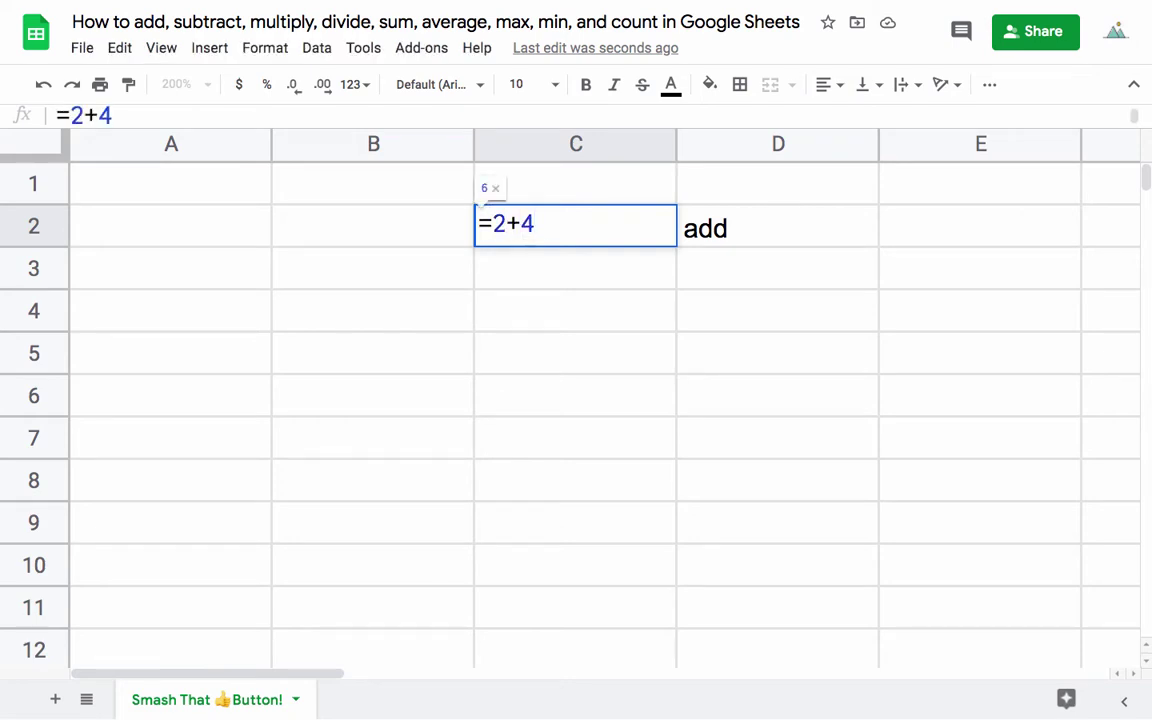
key(Return)
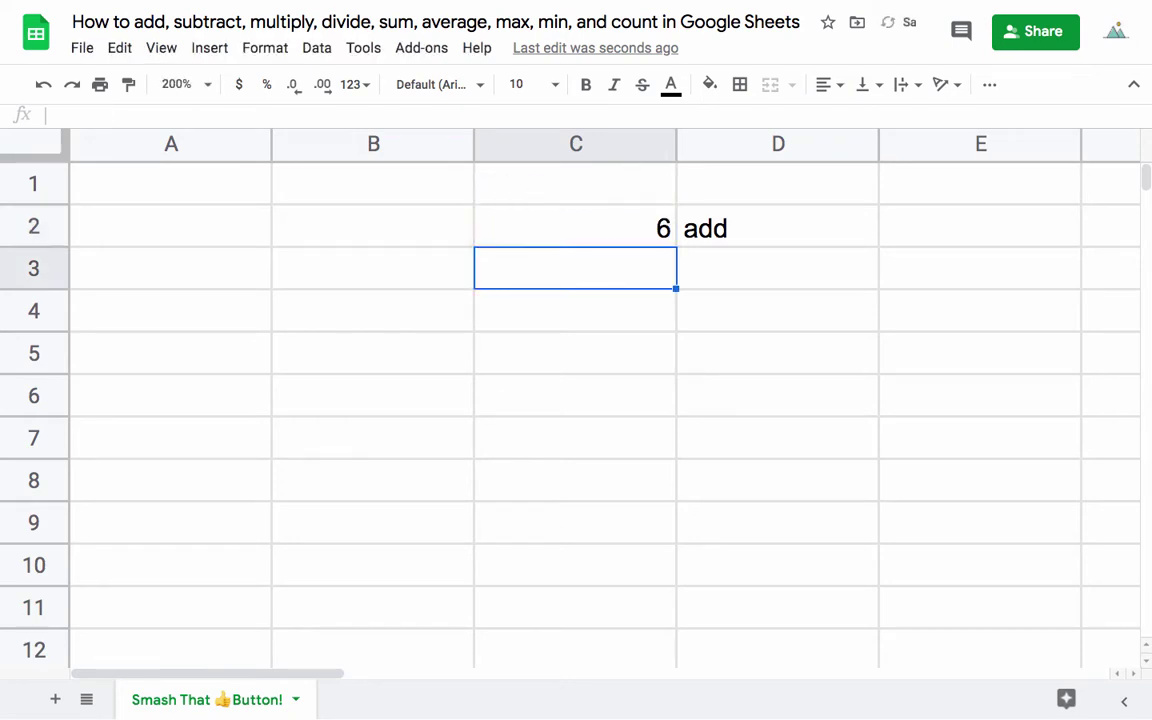
Extend C2's formula to =2+4+4+14+24 so it shows 48, and select A2.
click(651, 229)
double_click(600, 225)
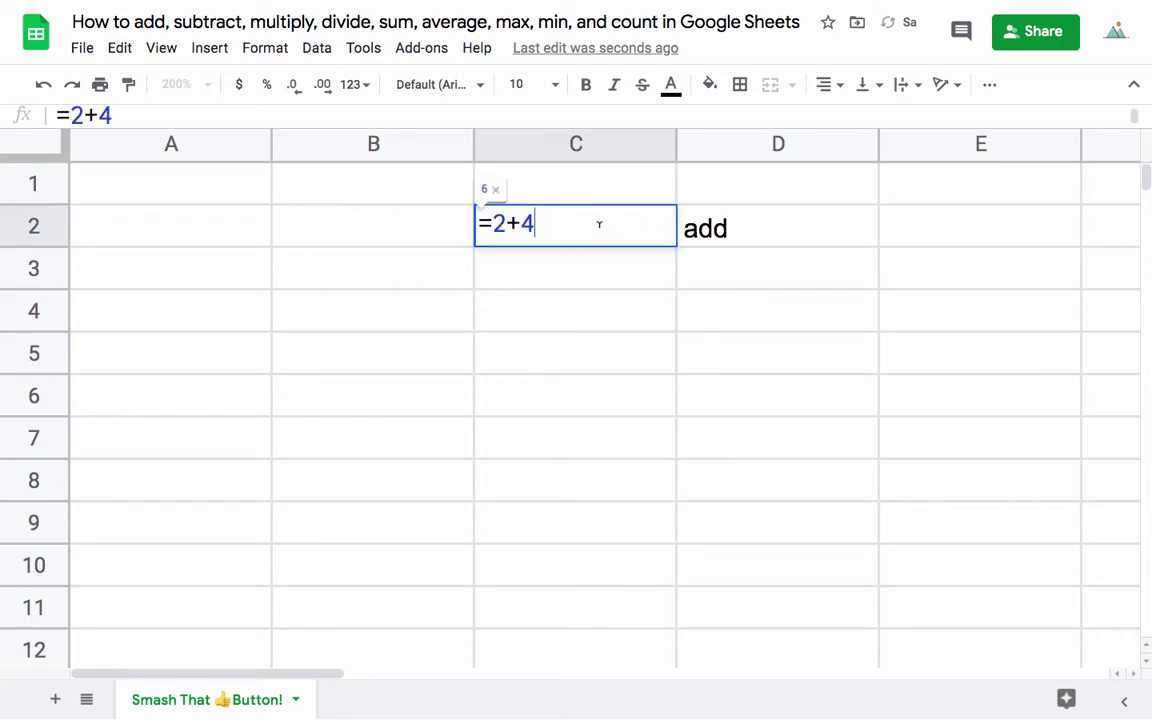
text(+4+14+24)
key(Return)
click(633, 231)
click(643, 278)
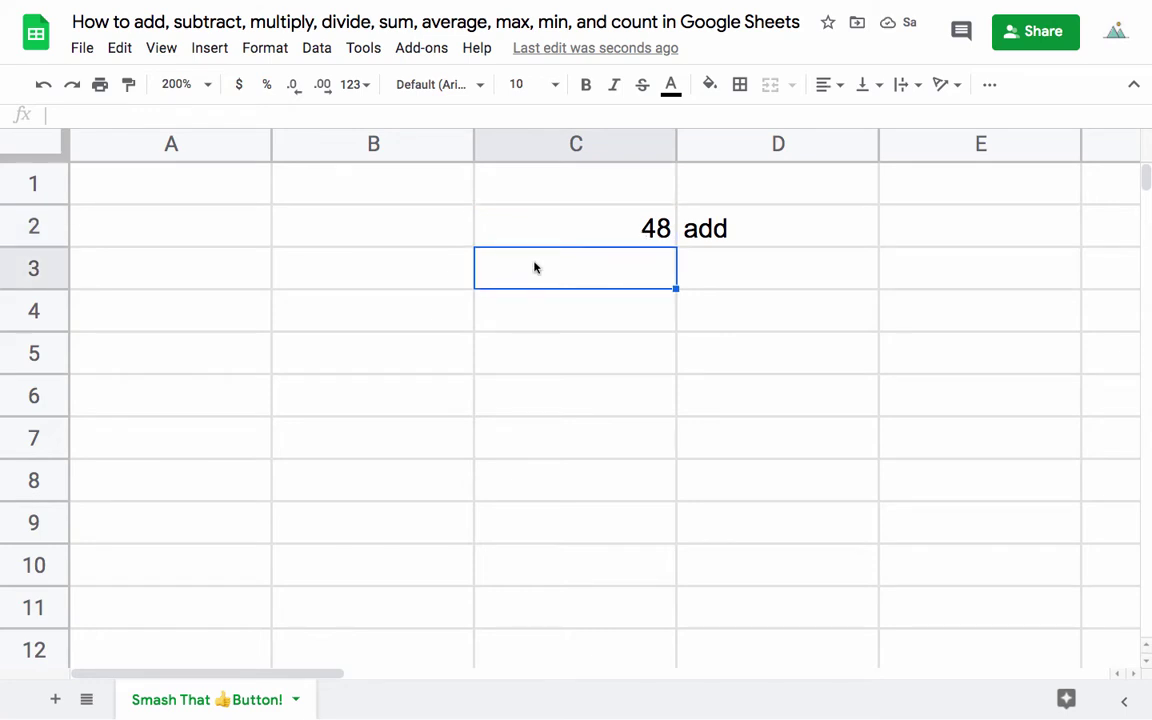
click(220, 234)
Paste the nine numbers into A2:A10 and replace C2 with =A2+A3.
key(ctrl+v)
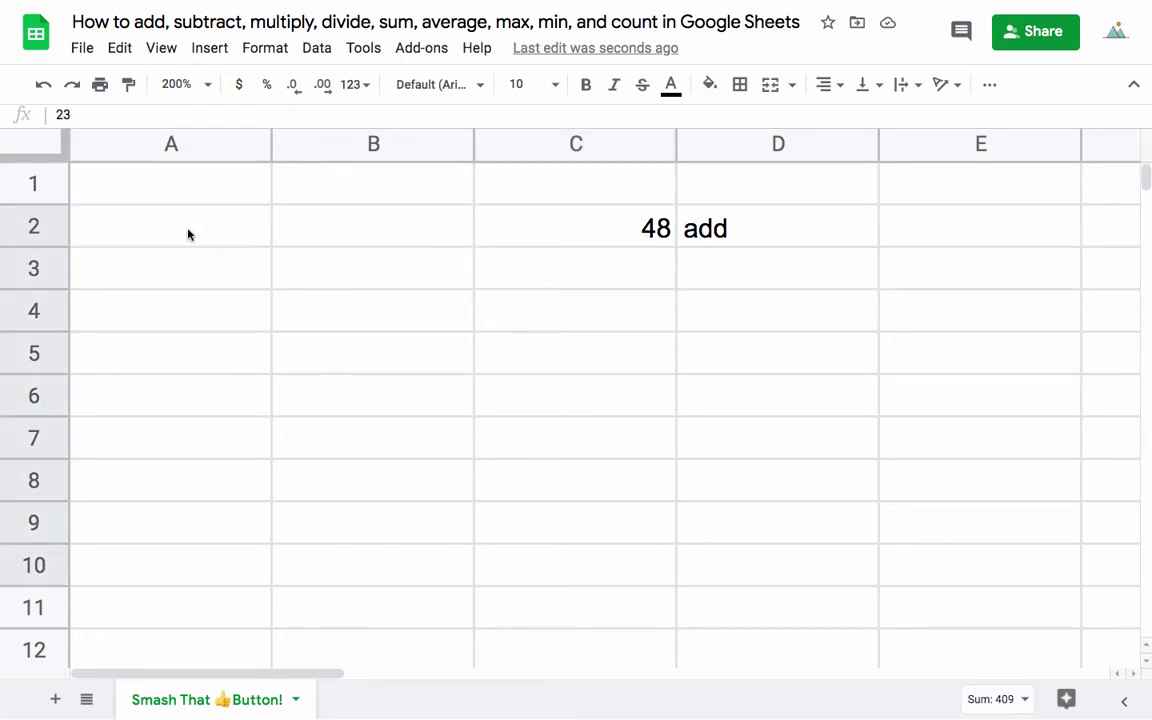
click(620, 228)
key(Delete)
double_click(619, 219)
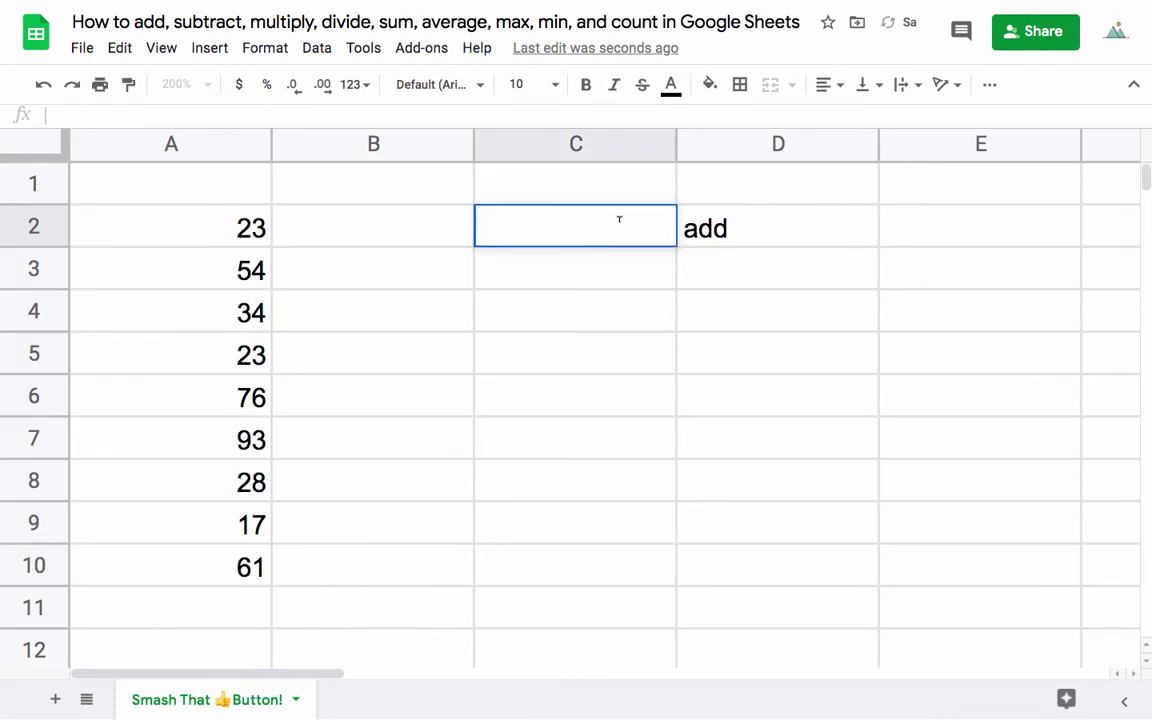
text(=)
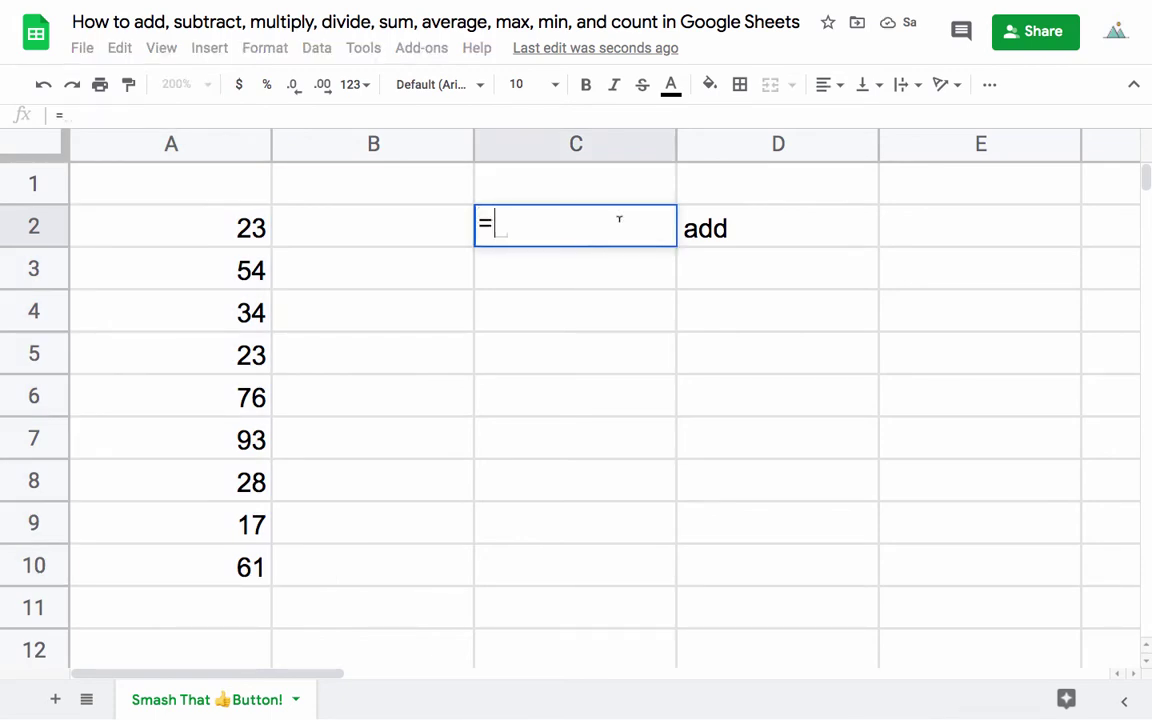
click(226, 210)
text(+)
click(229, 271)
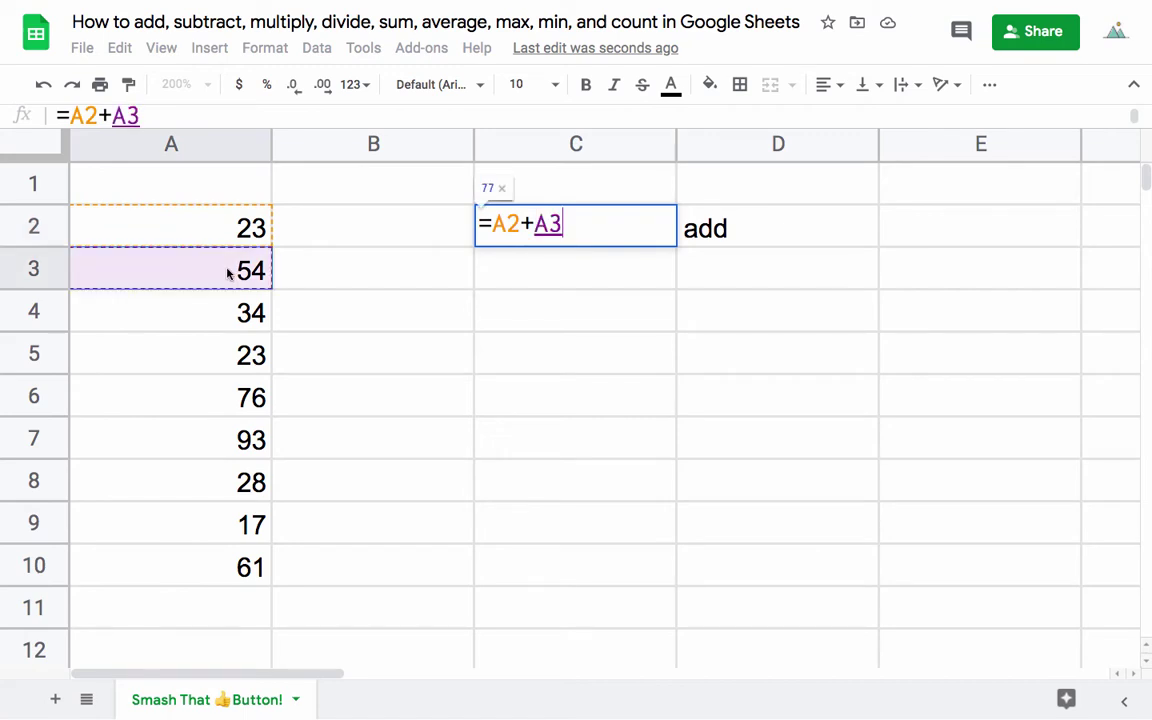
key(Return)
Extend C2's formula to =A2+A3+A4+A5, showing 134.
double_click(560, 225)
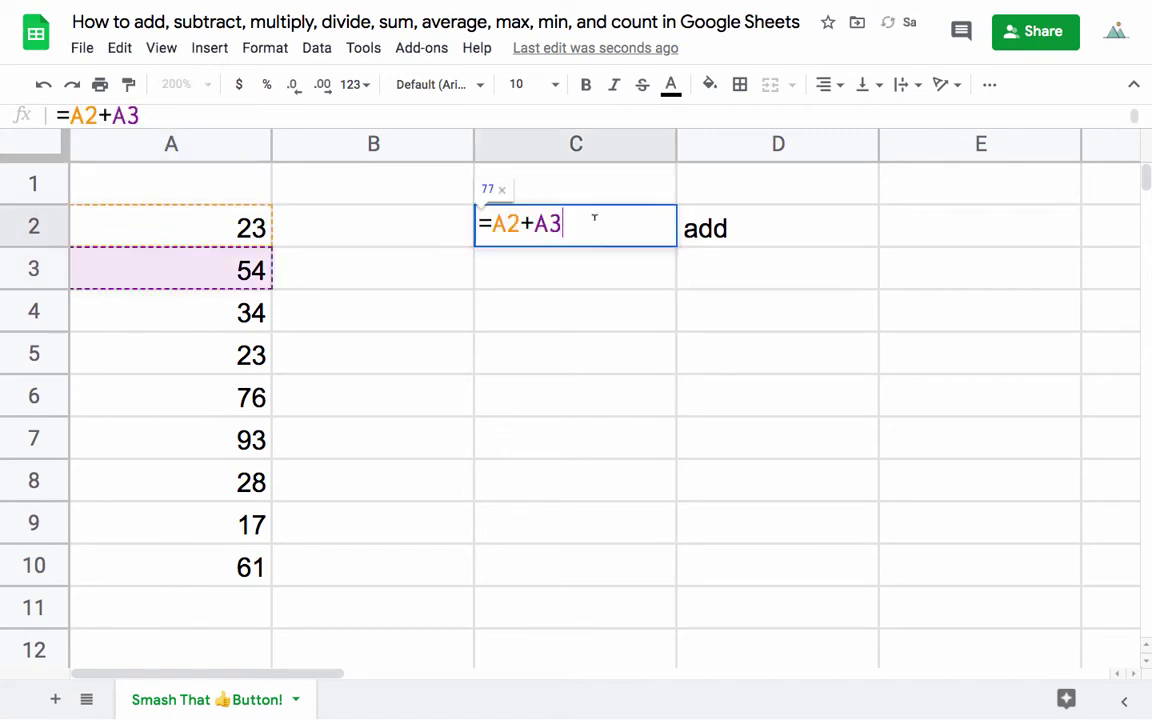
text(+)
click(245, 312)
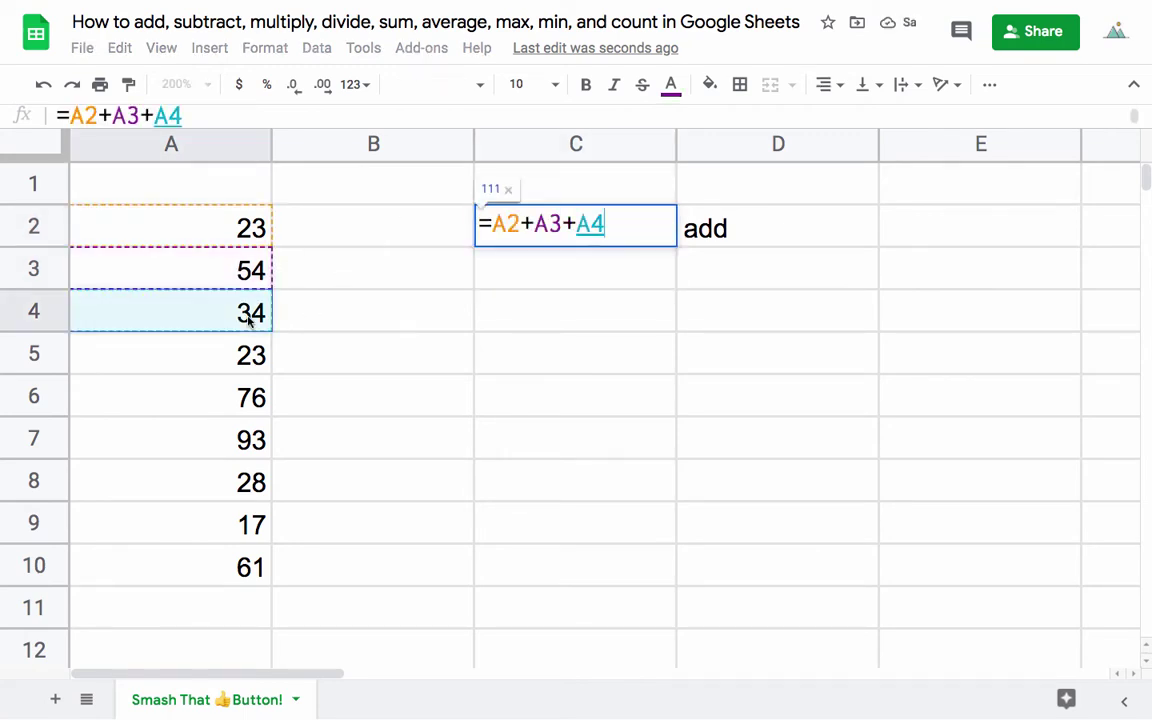
text(+)
click(207, 366)
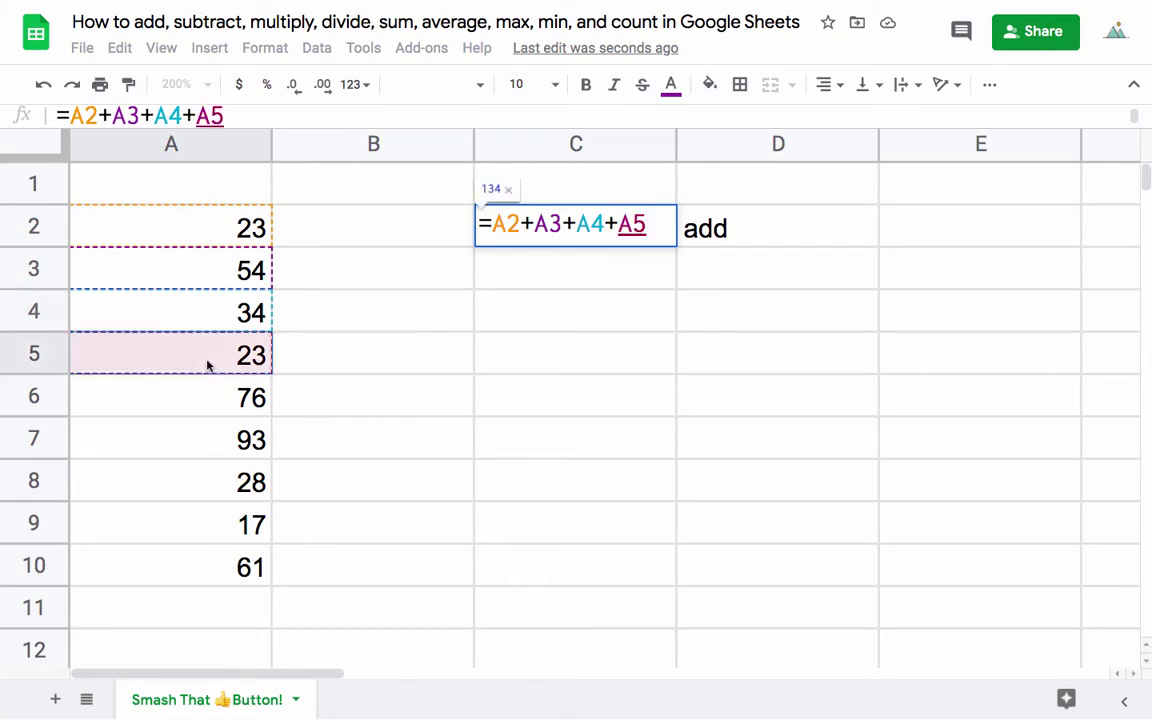
key(Return)
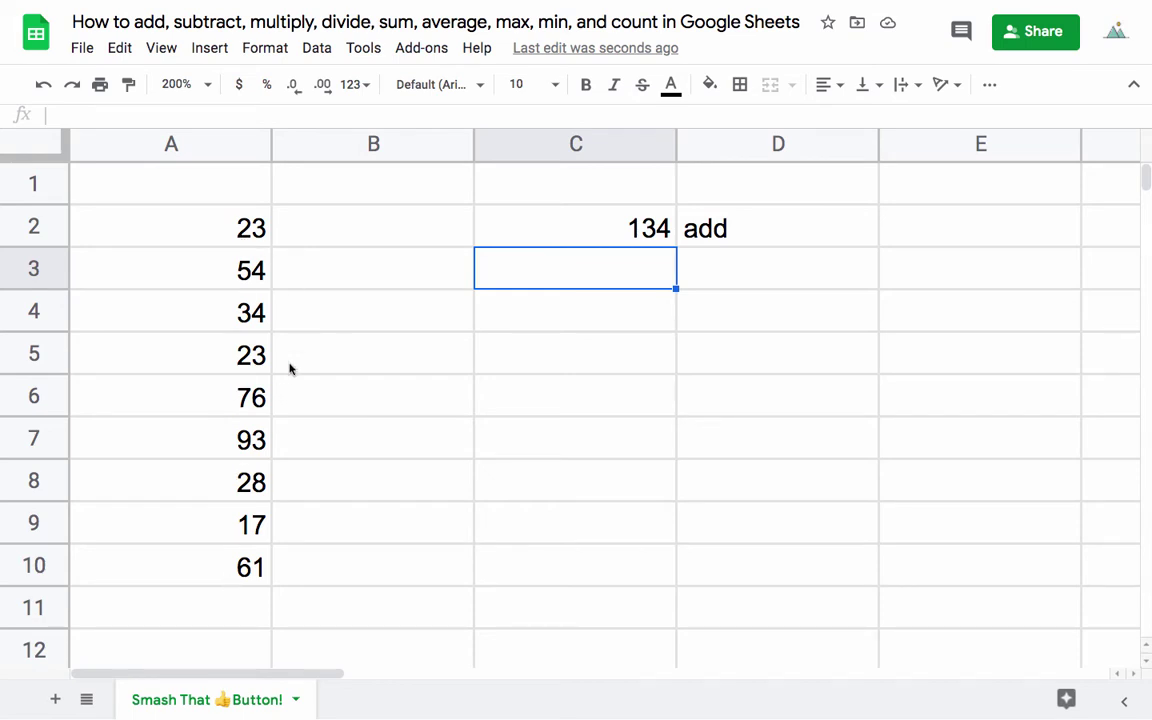
Label D3 'subtract' and enter =4-2 in C3.
click(737, 258)
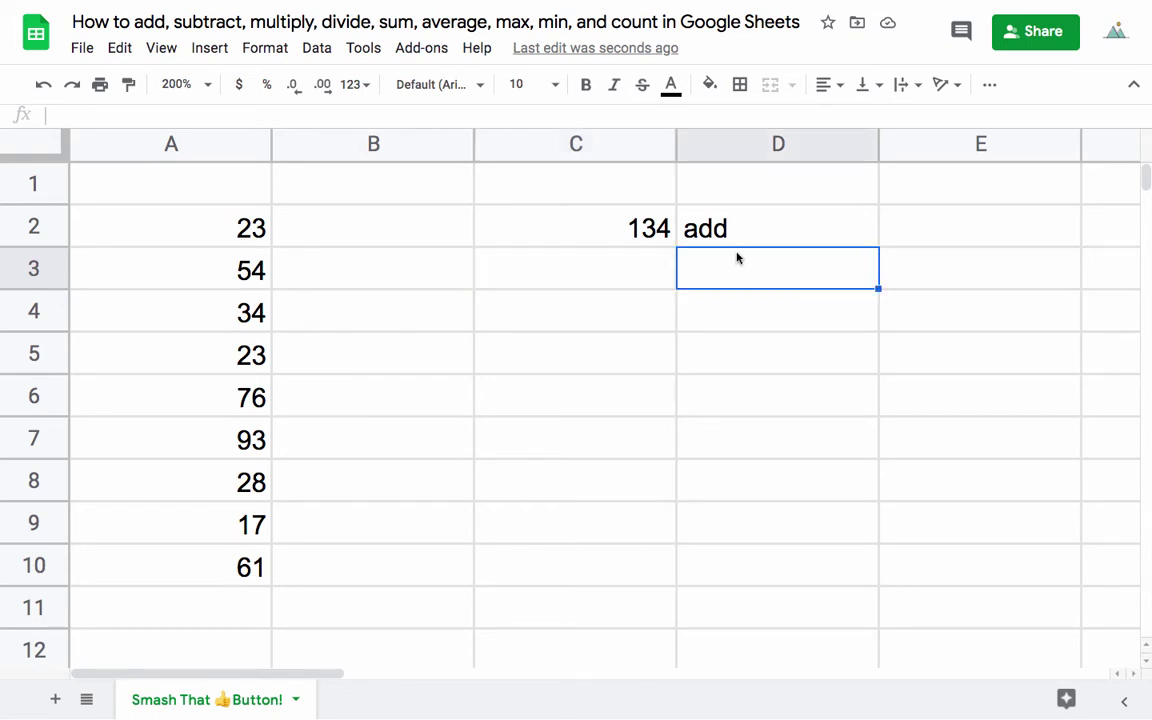
text(subtract)
key(Return)
click(665, 279)
text(=)
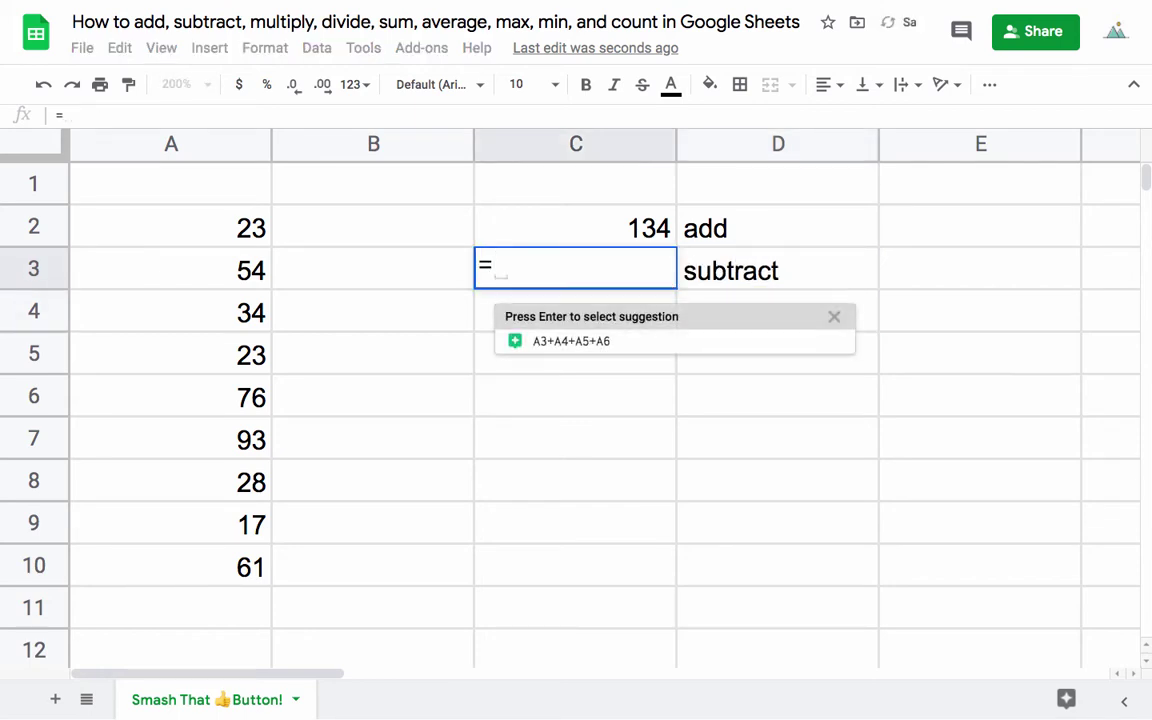
text(4-2)
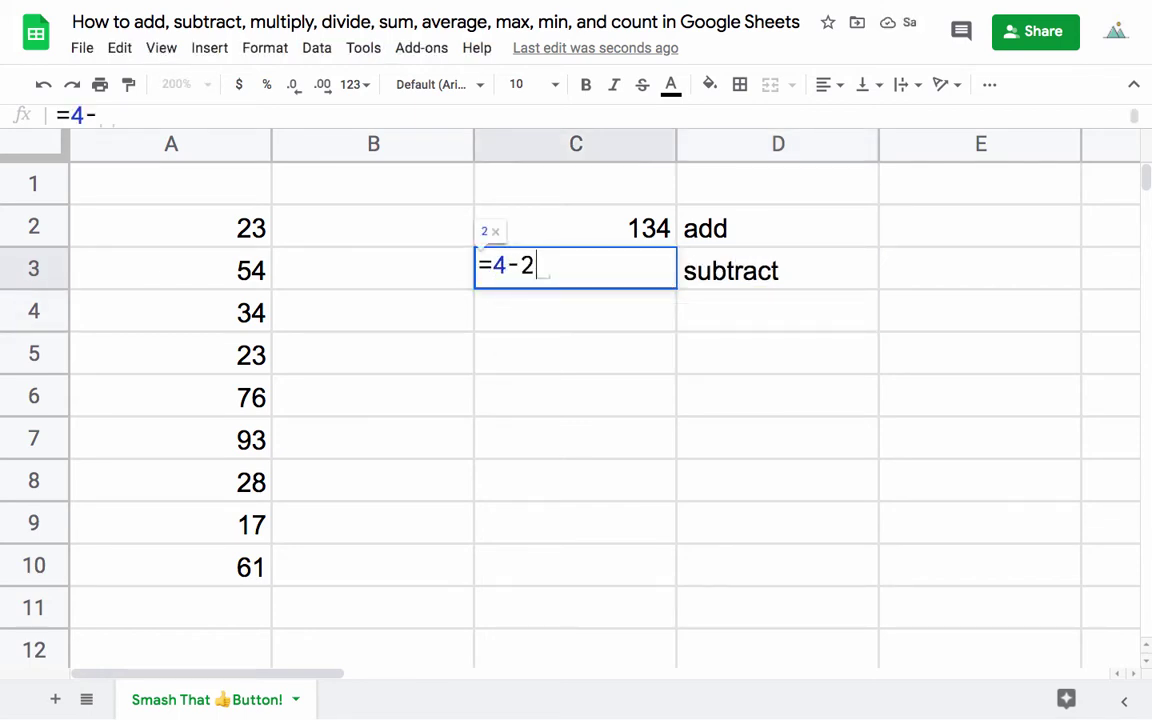
key(Return)
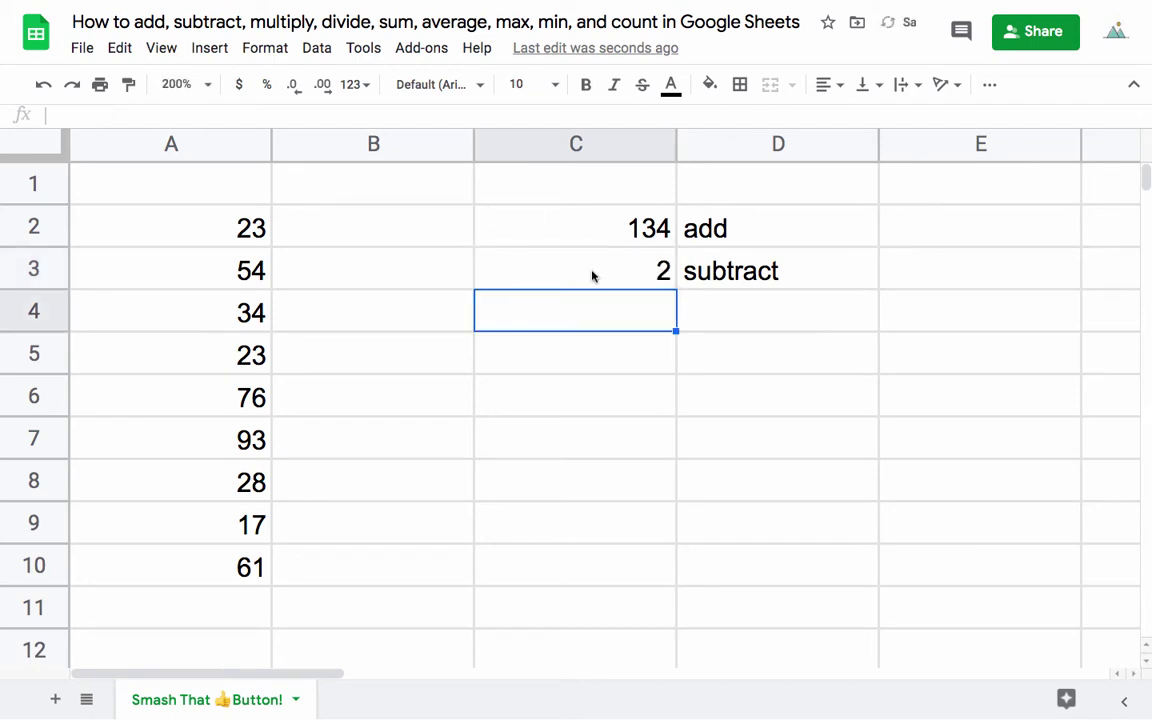
Extend C3's formula to =4-2-10.
click(594, 279)
double_click(594, 268)
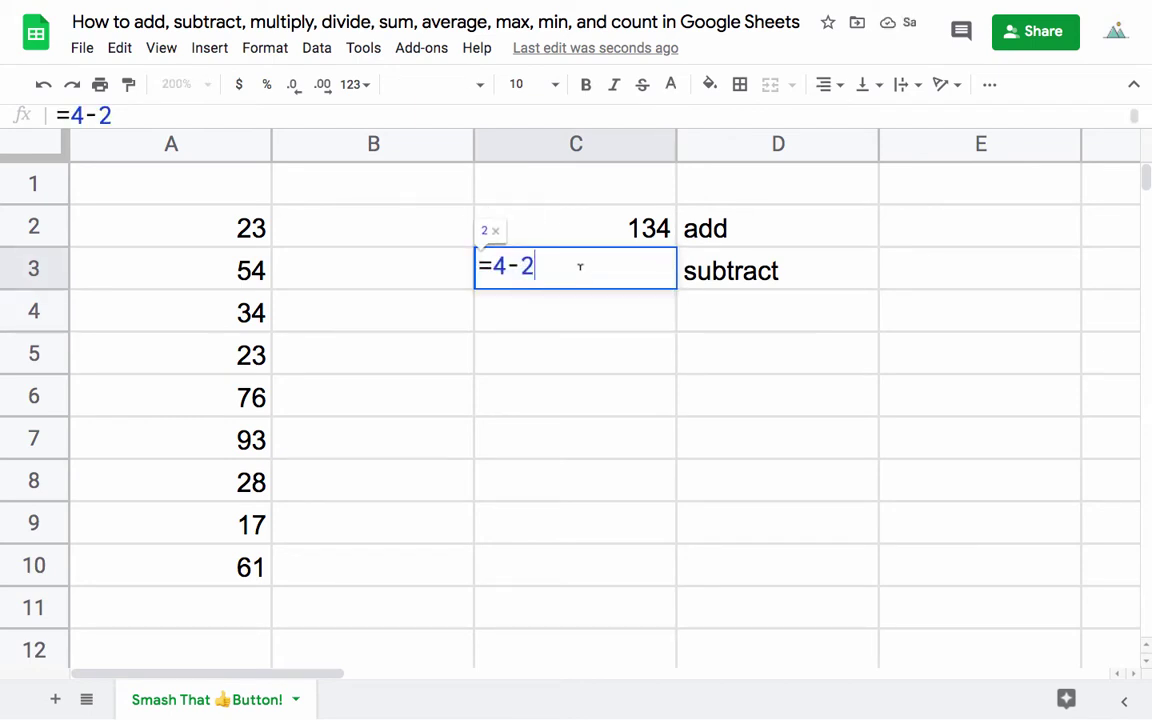
text(-10)
key(Return)
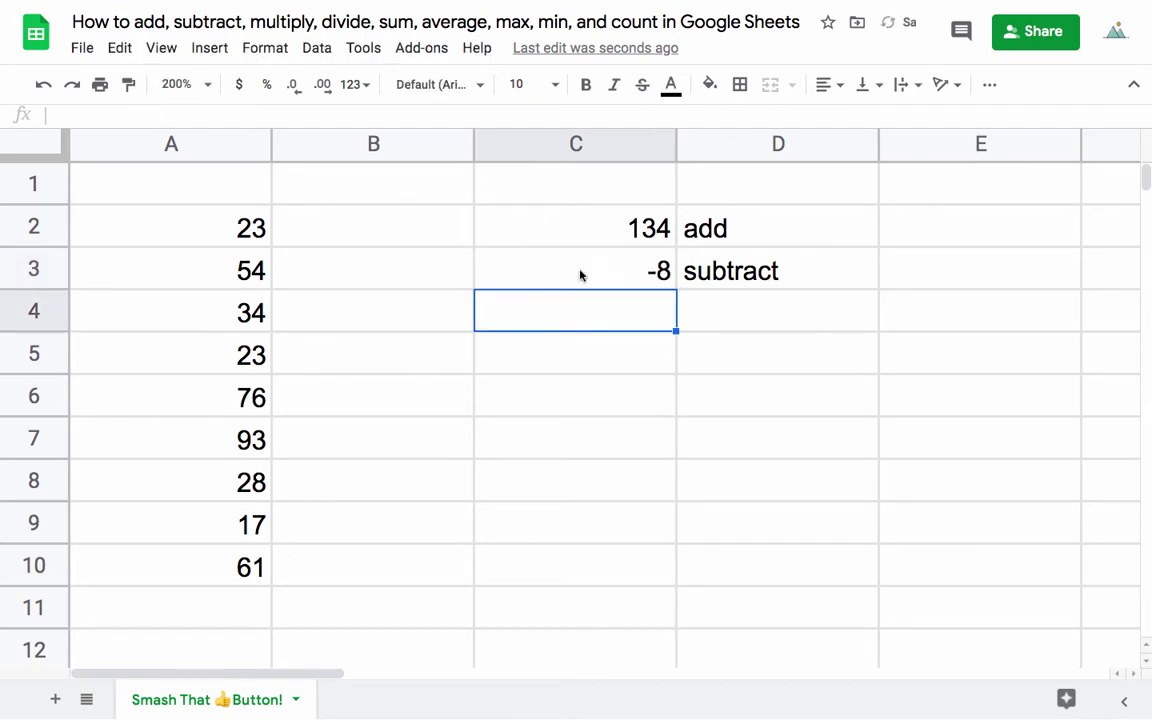
click(630, 274)
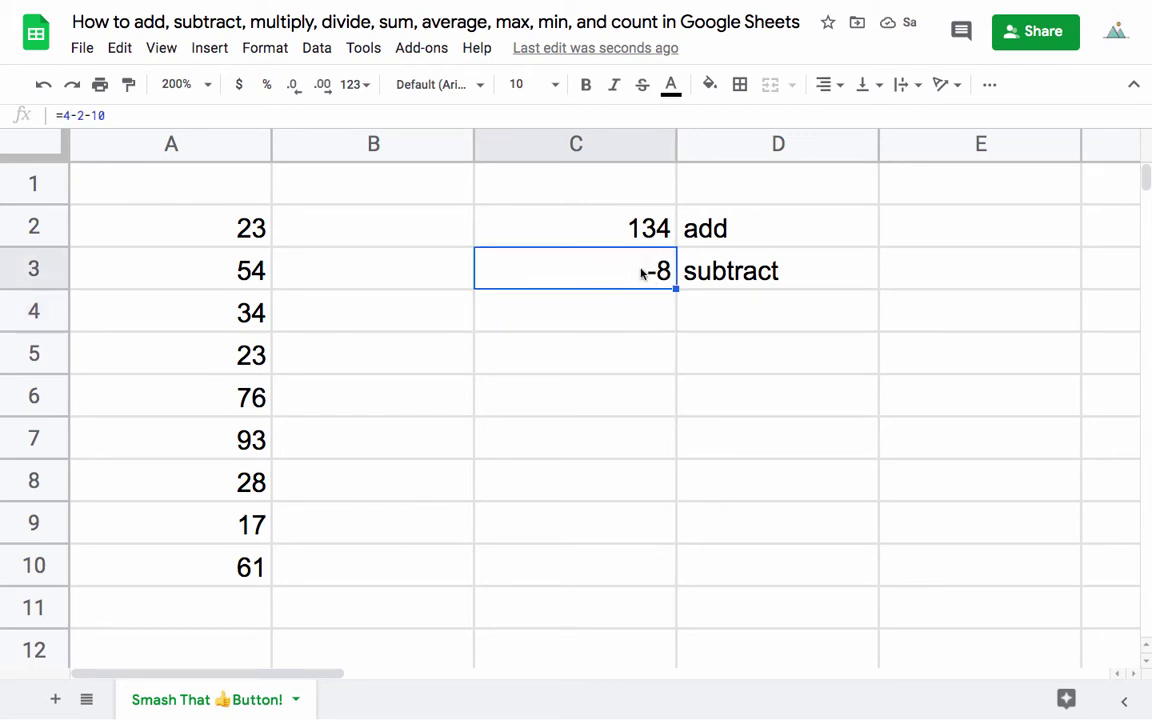
Replace C3 with the cell-reference formula =A2-A3-A4.
key(Delete)
text(=)
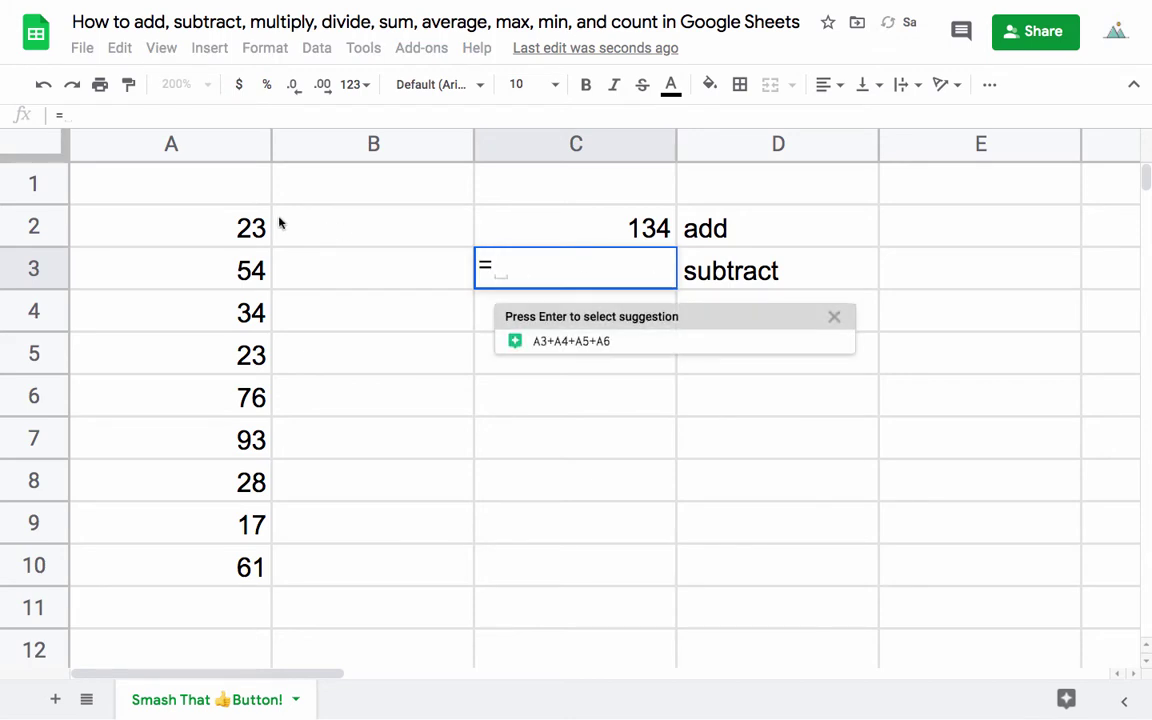
click(252, 226)
text(-)
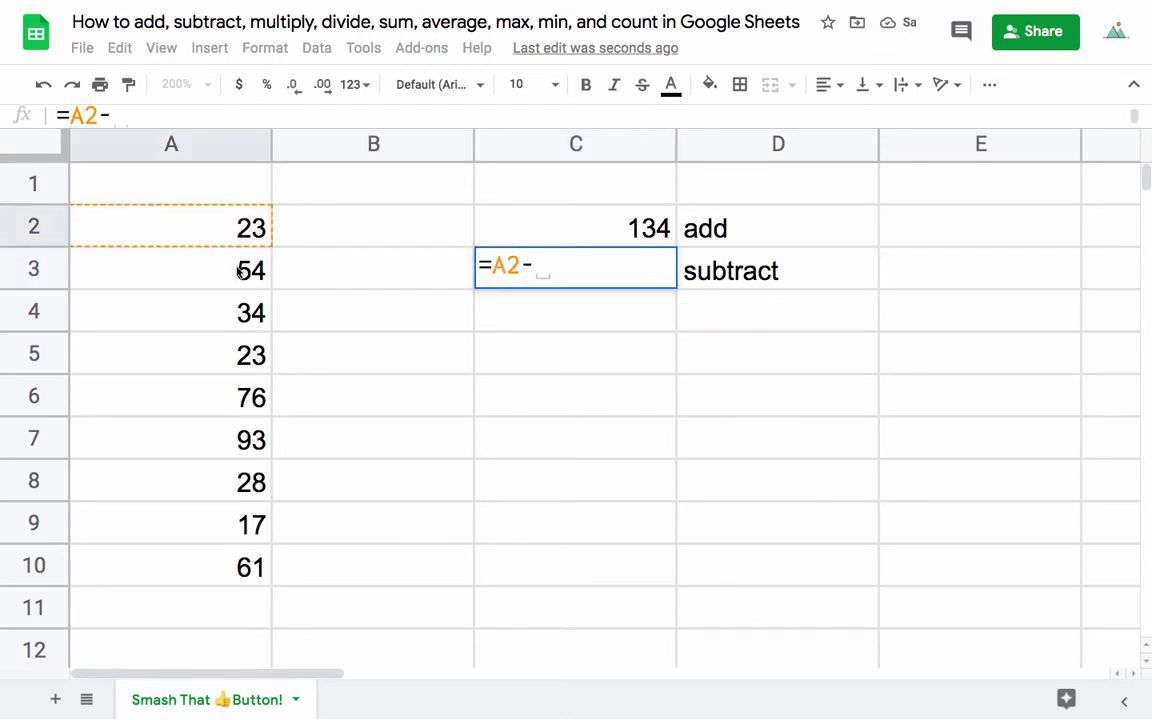
click(240, 272)
text(-)
click(200, 311)
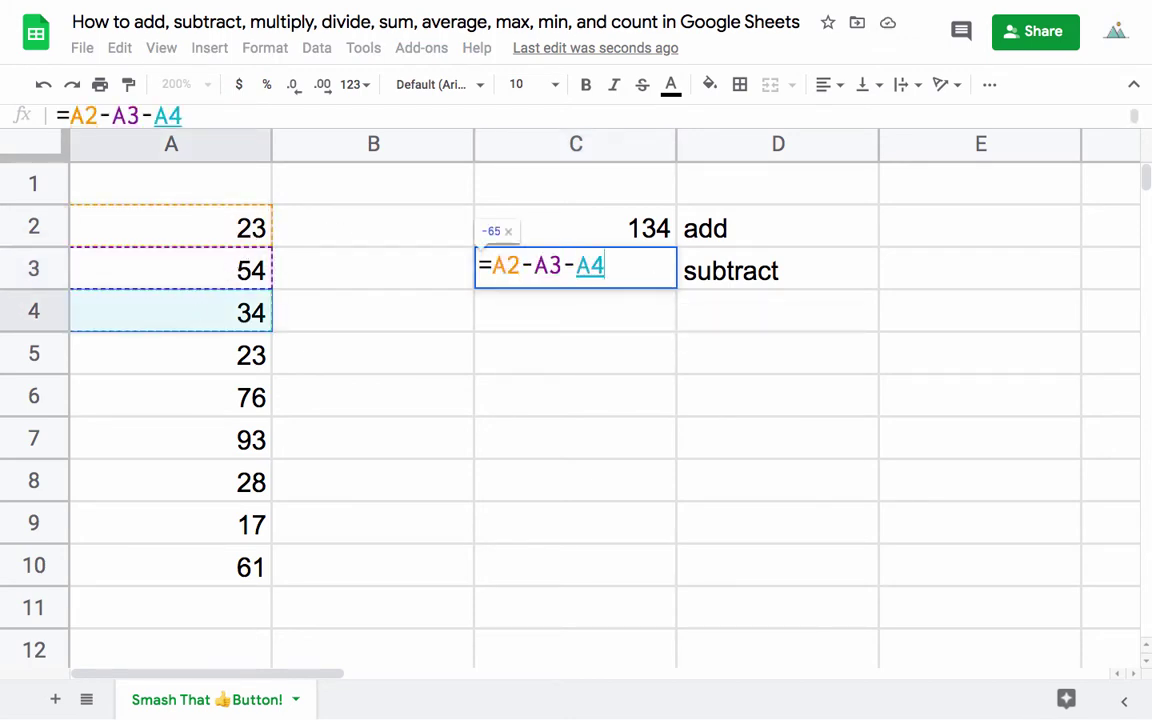
key(Return)
Change the first minus to a plus so C3 reads =A2+A3-A4, showing 43.
click(576, 286)
double_click(614, 266)
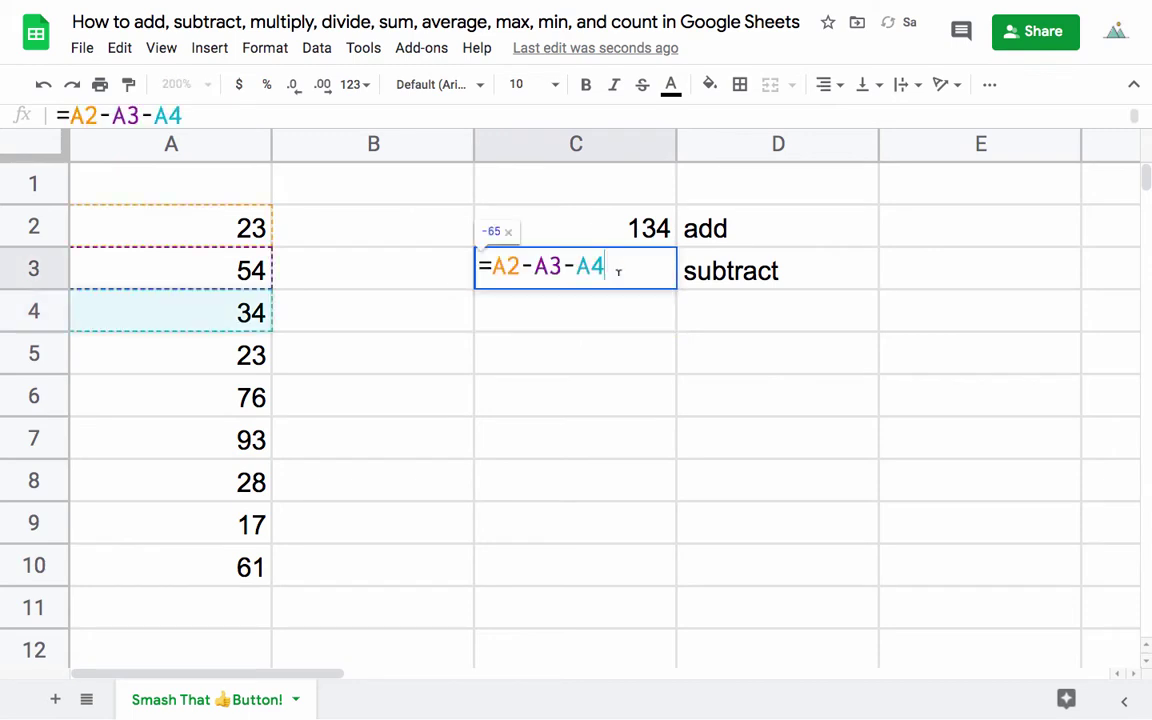
click(536, 266)
key(BackSpace)
text(+)
key(Return)
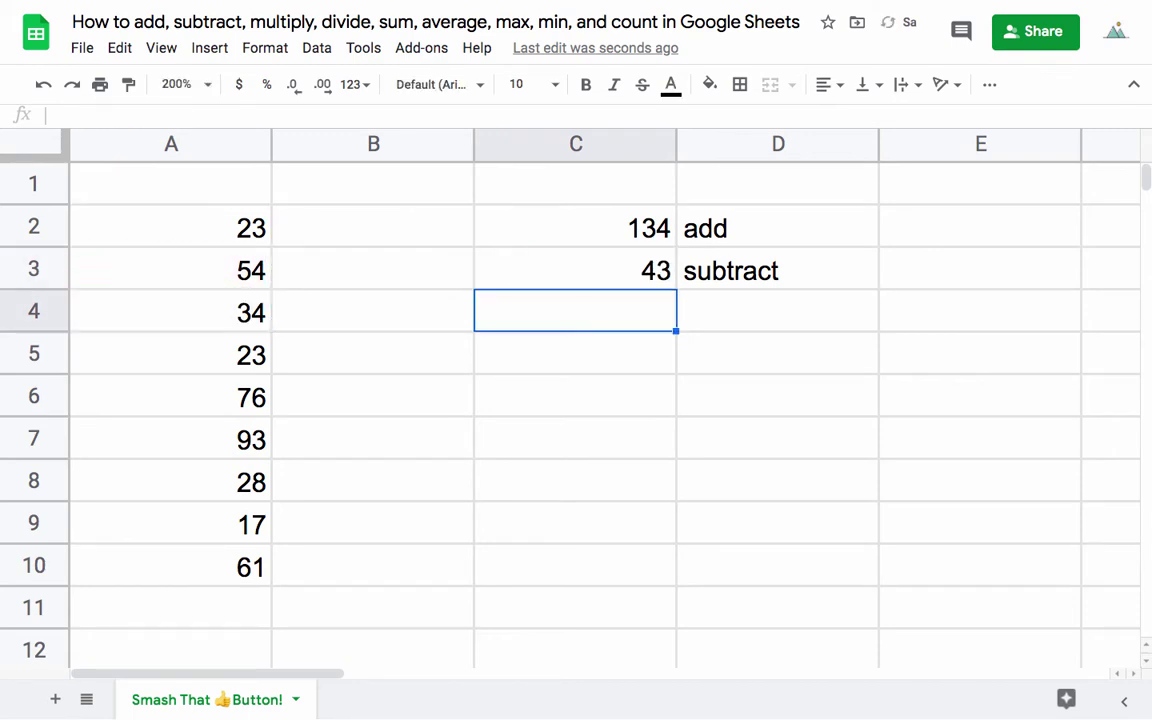
click(650, 277)
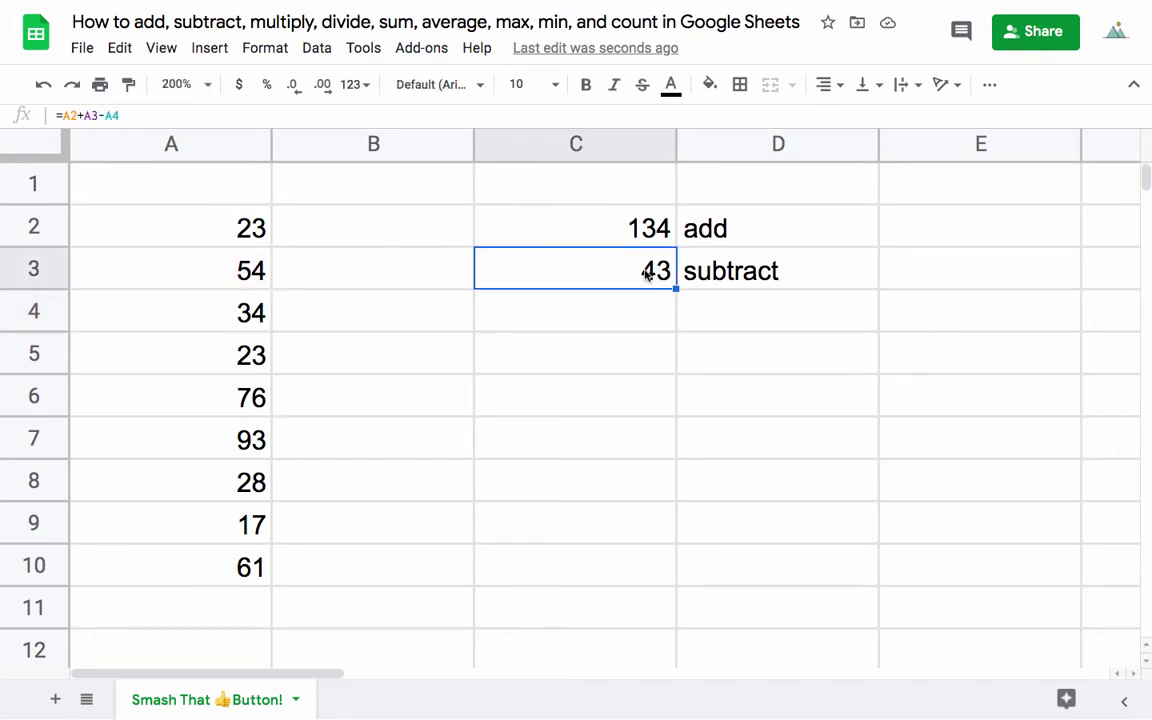
Label D4 'multiply' and enter =2*5 in C4.
click(702, 322)
text(mul)
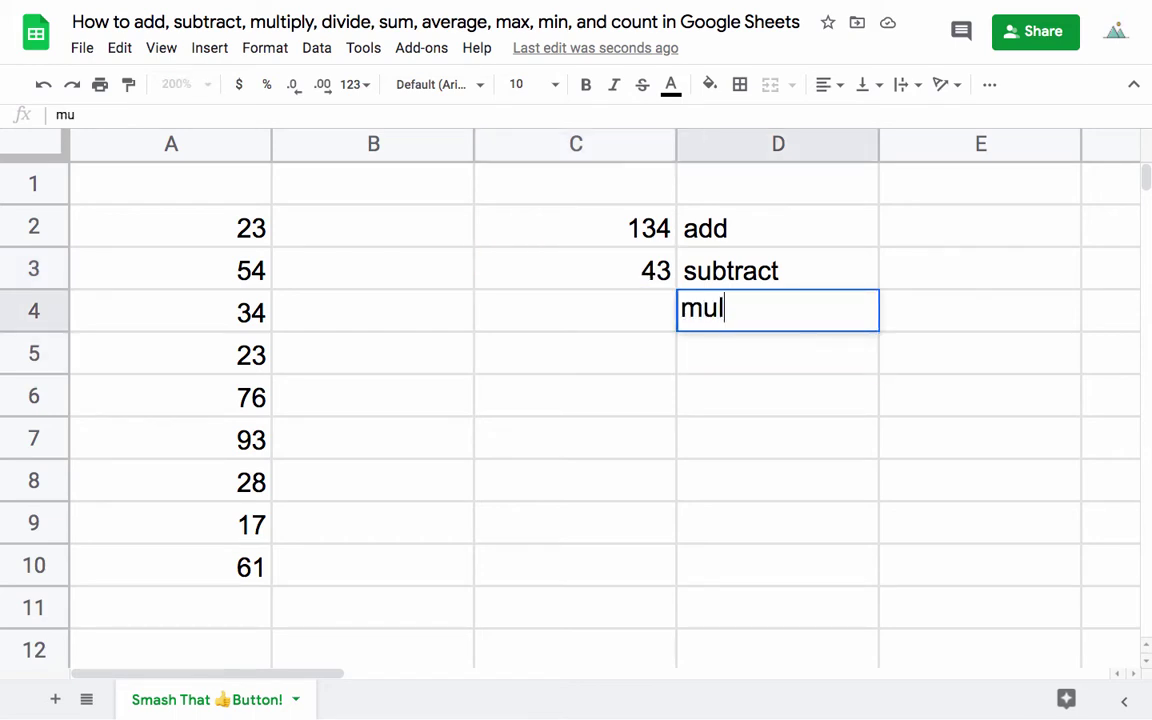
text(tiply)
key(Return)
click(648, 321)
text(=)
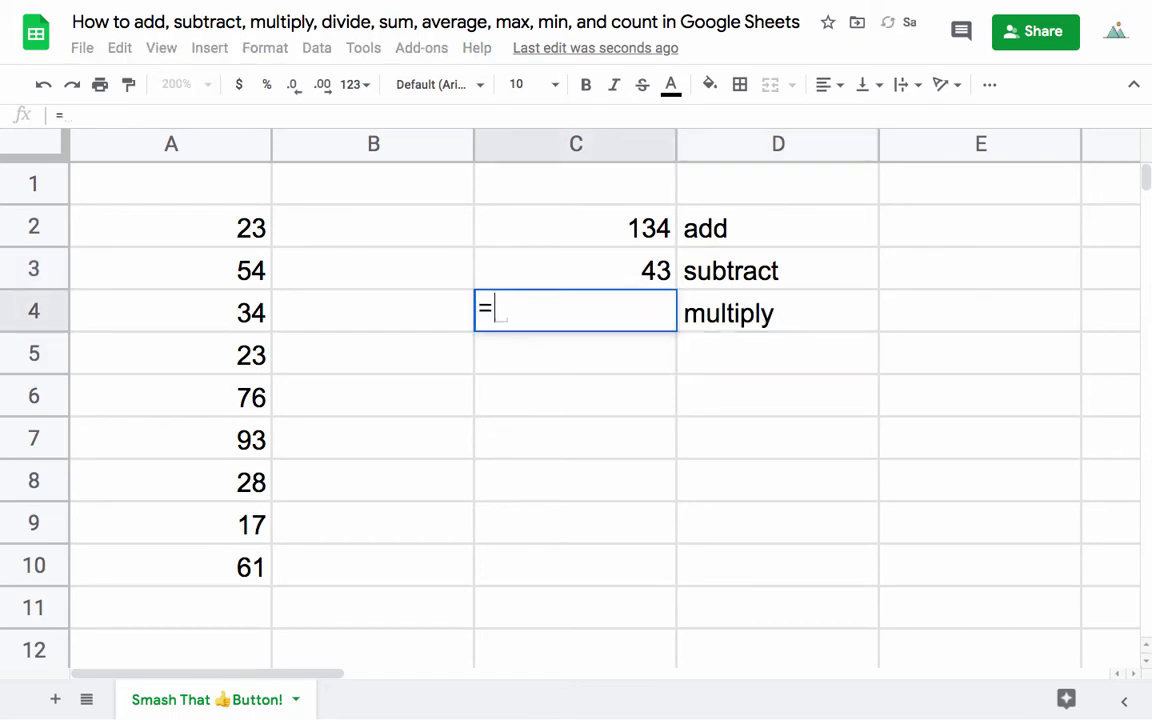
text(2*5)
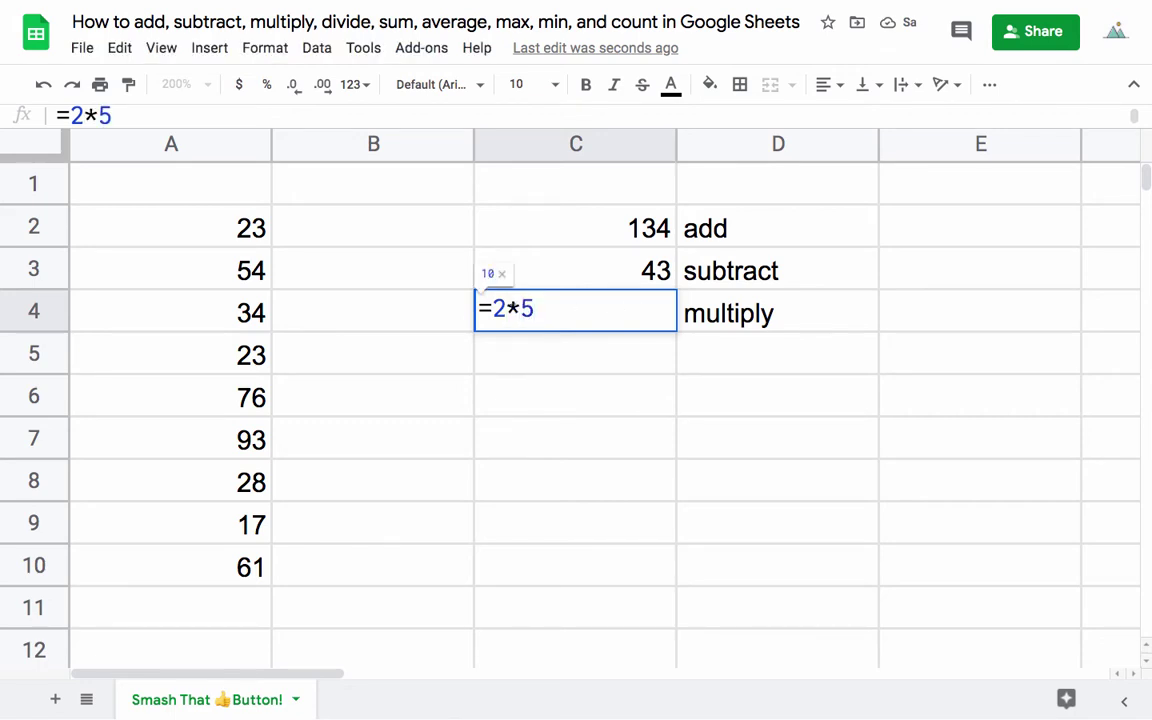
key(Return)
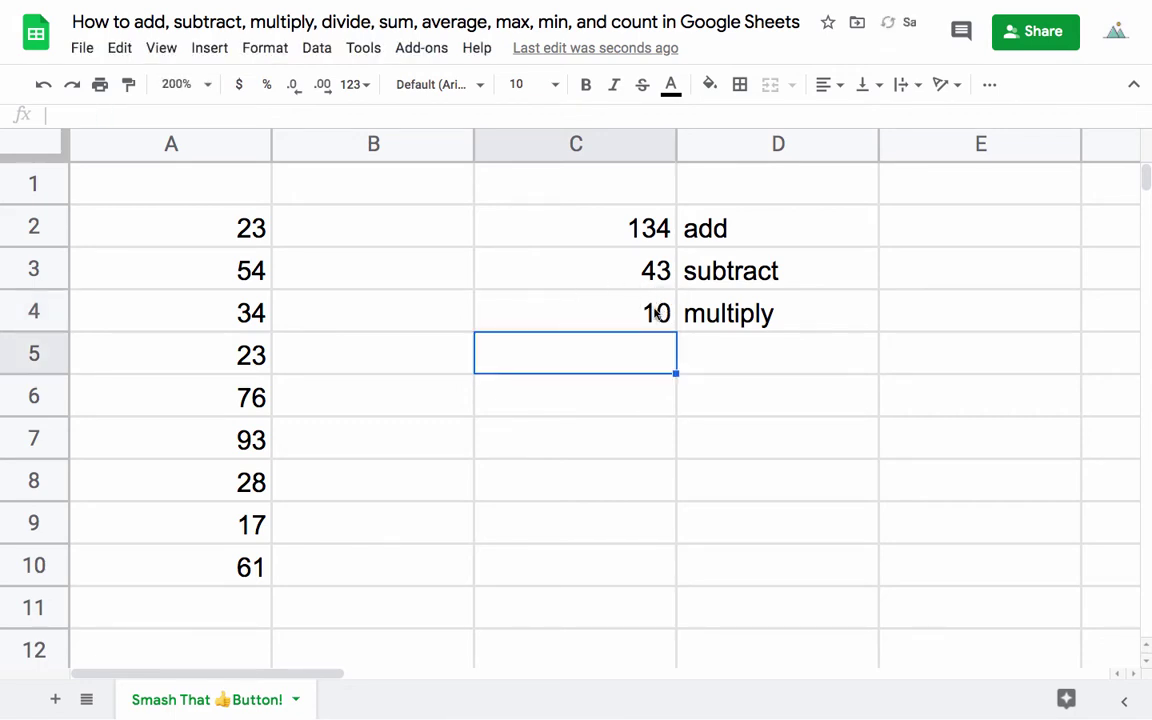
Extend C4's formula to =2*5*2, giving 20.
click(651, 310)
double_click(651, 308)
click(616, 307)
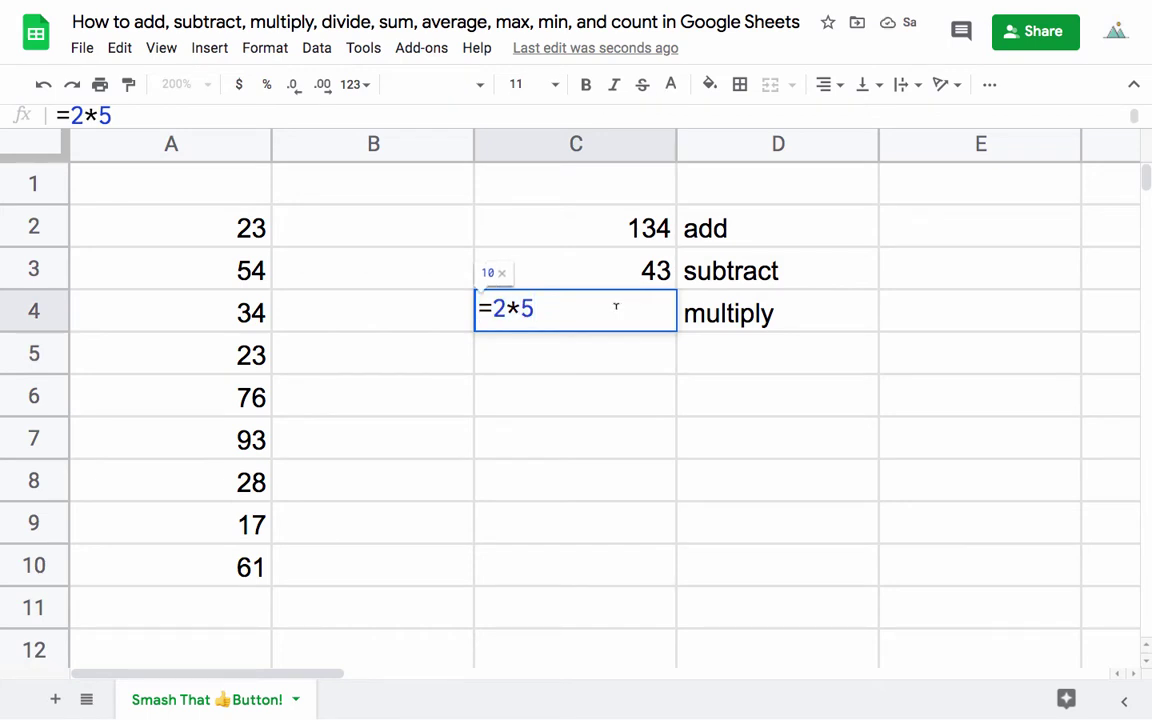
text(*2)
key(Return)
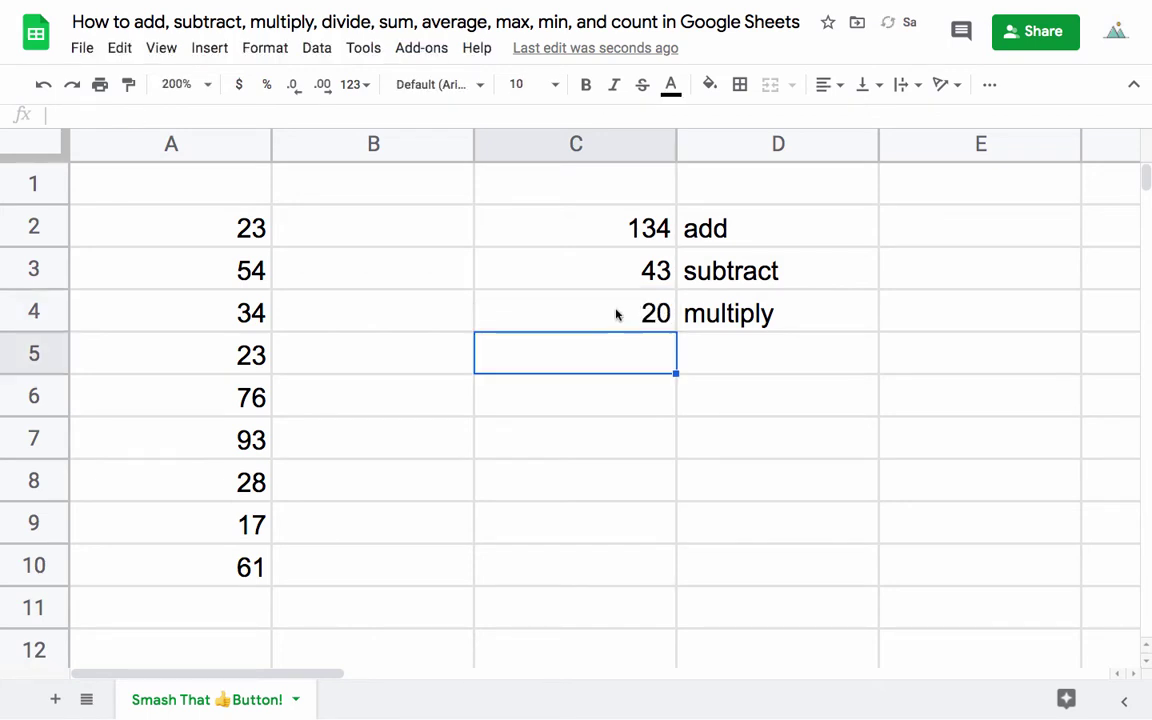
Replace C4 with =A2*A3*A4, showing 42228.
click(627, 314)
key(Delete)
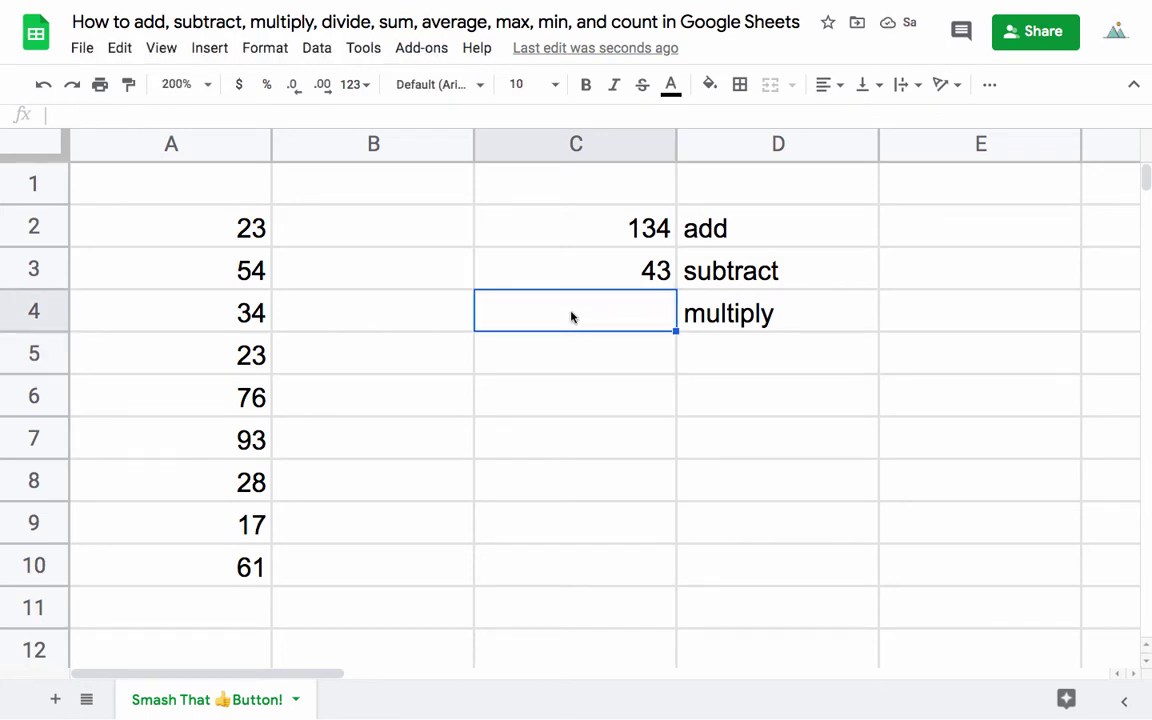
text(=)
click(251, 229)
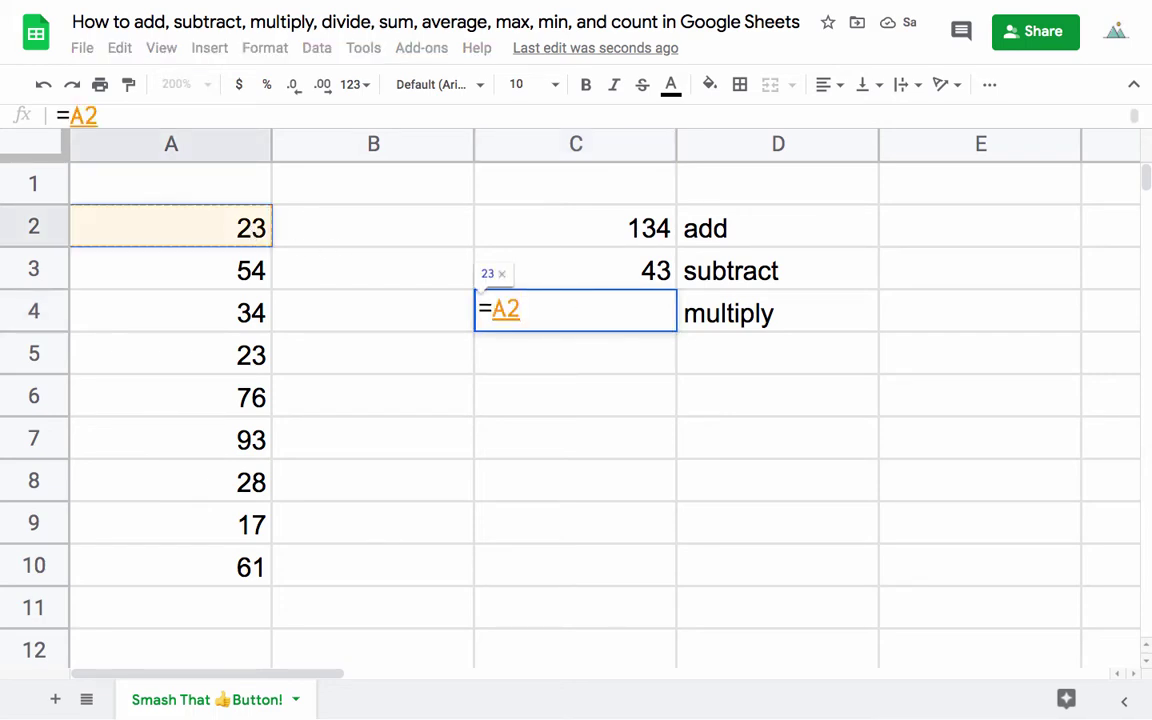
text(*)
click(226, 277)
text(*)
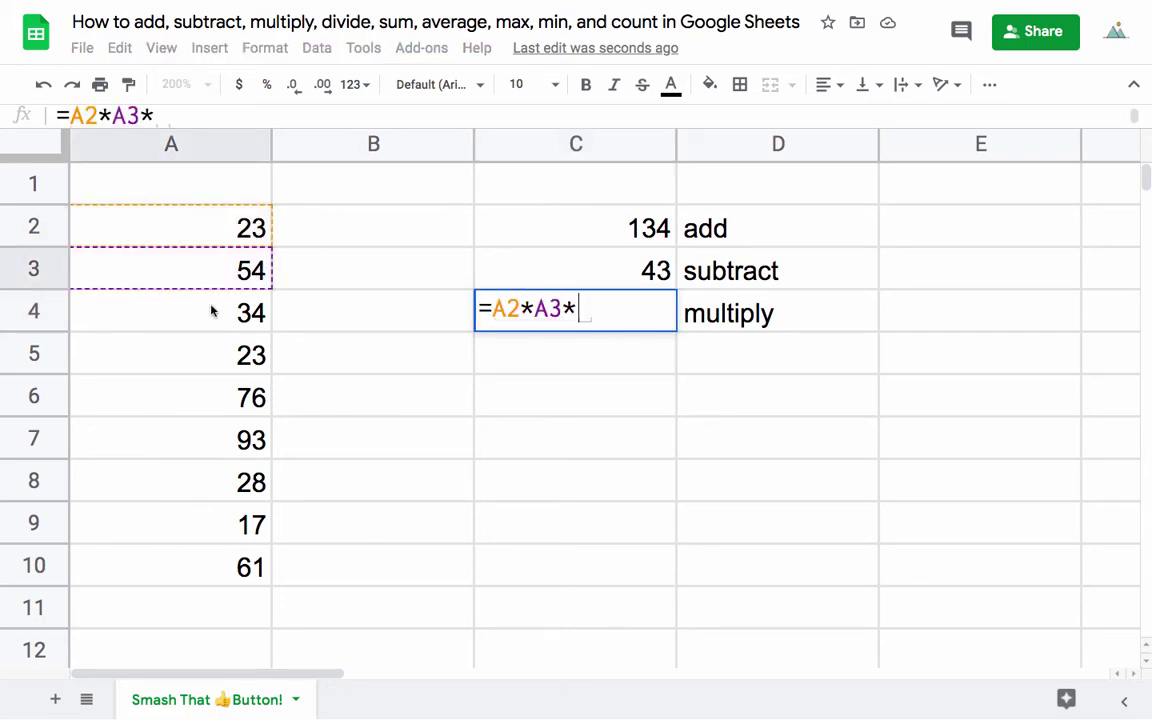
click(224, 320)
key(Return)
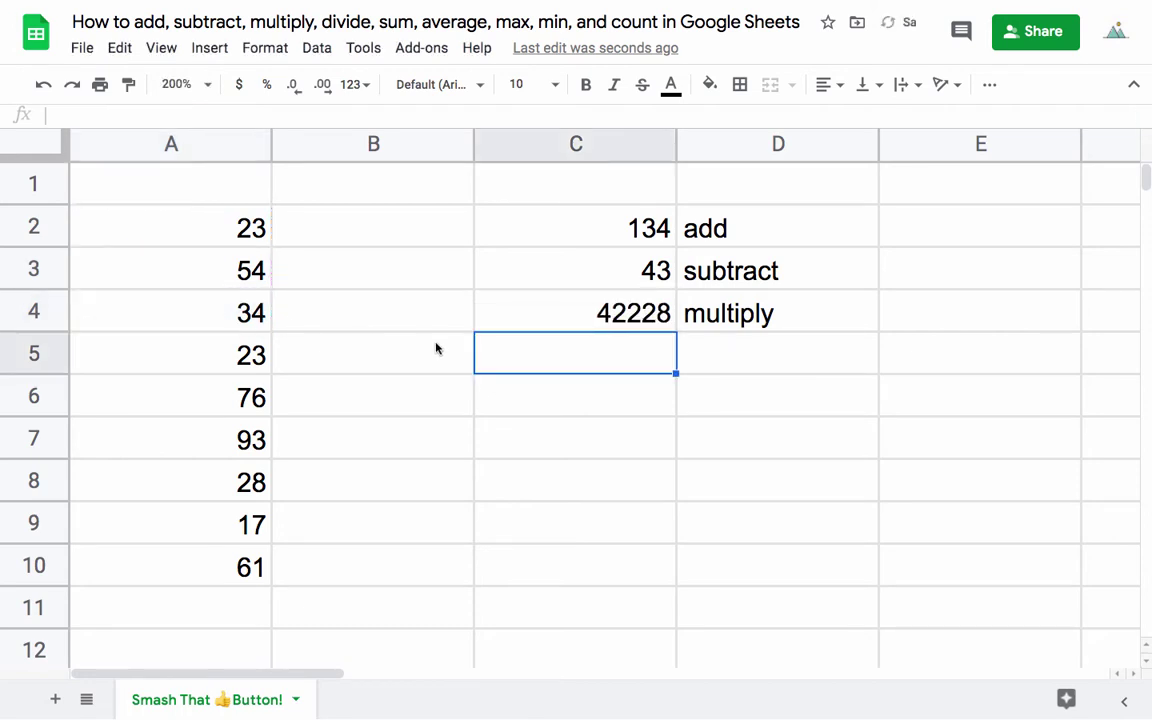
click(648, 326)
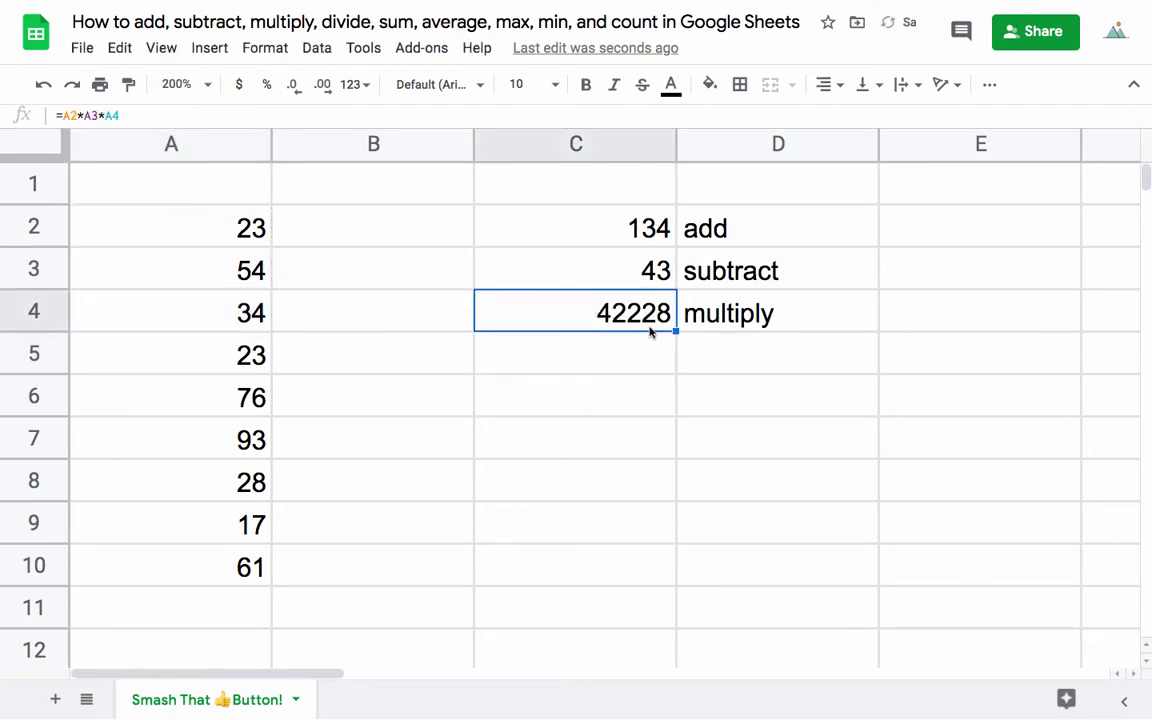
Label D5 'divide' and enter =10/2 in C5.
click(717, 357)
text(divide)
key(Return)
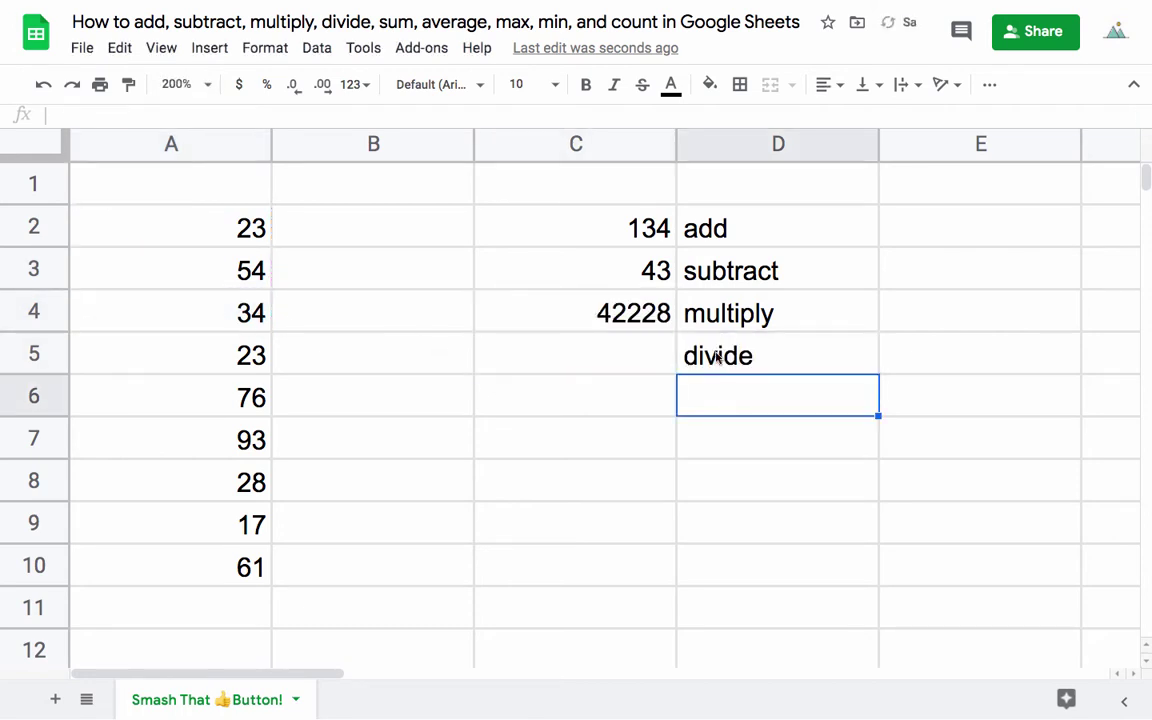
click(645, 348)
text(=)
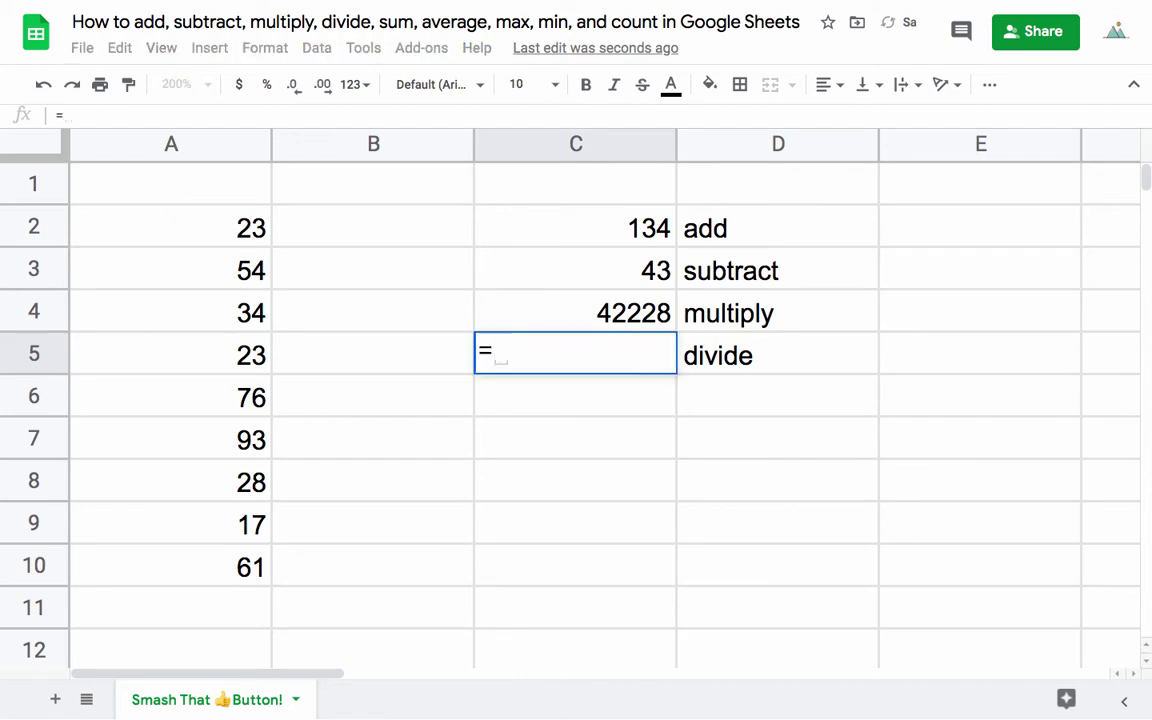
text(10/2)
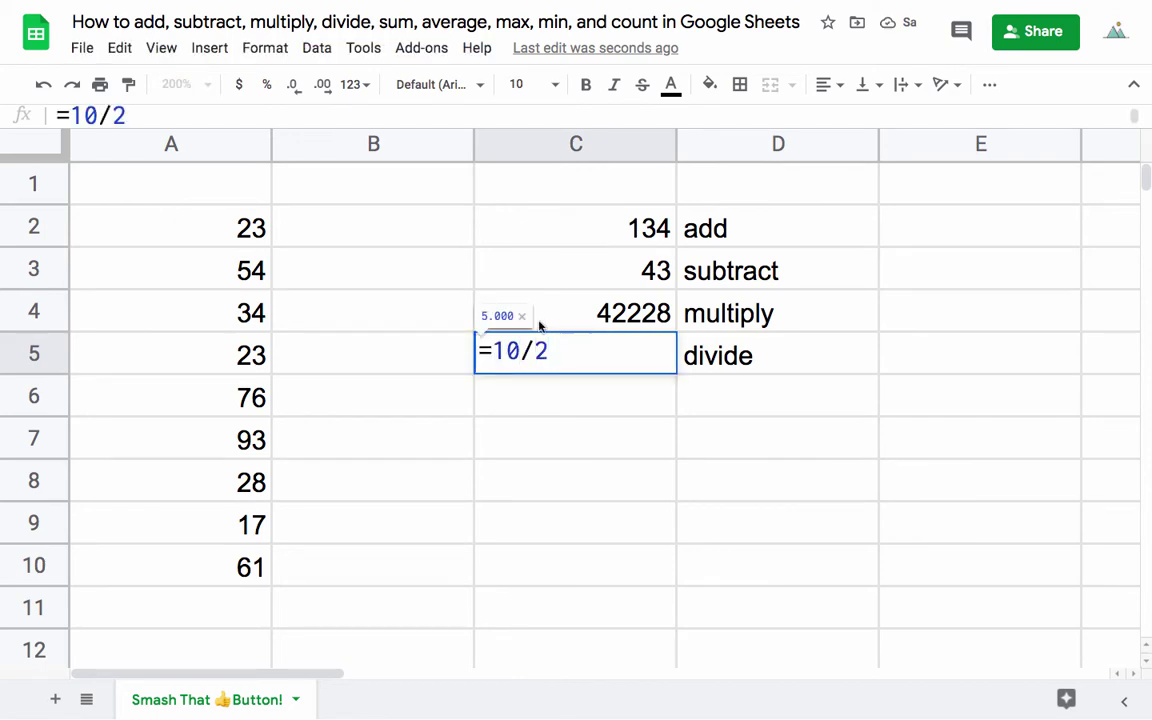
key(Return)
click(629, 370)
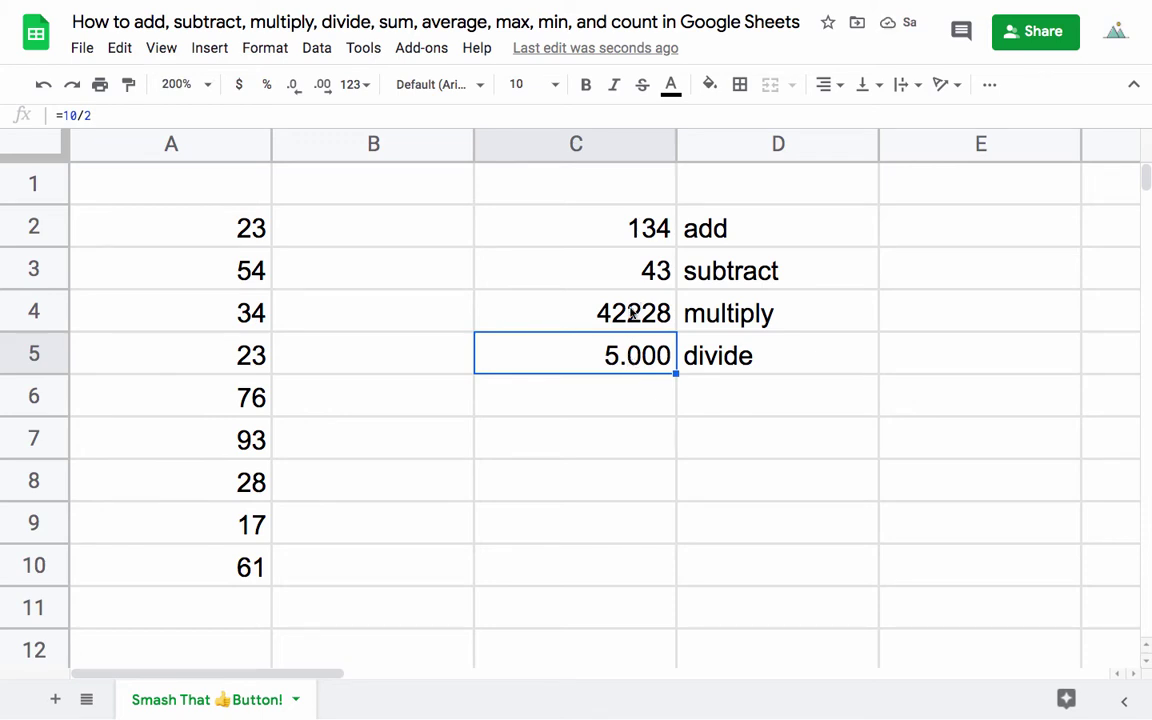
Adjust the decimal places of C2:C5 up and down, ending at whole numbers.
drag(635, 224, 644, 343)
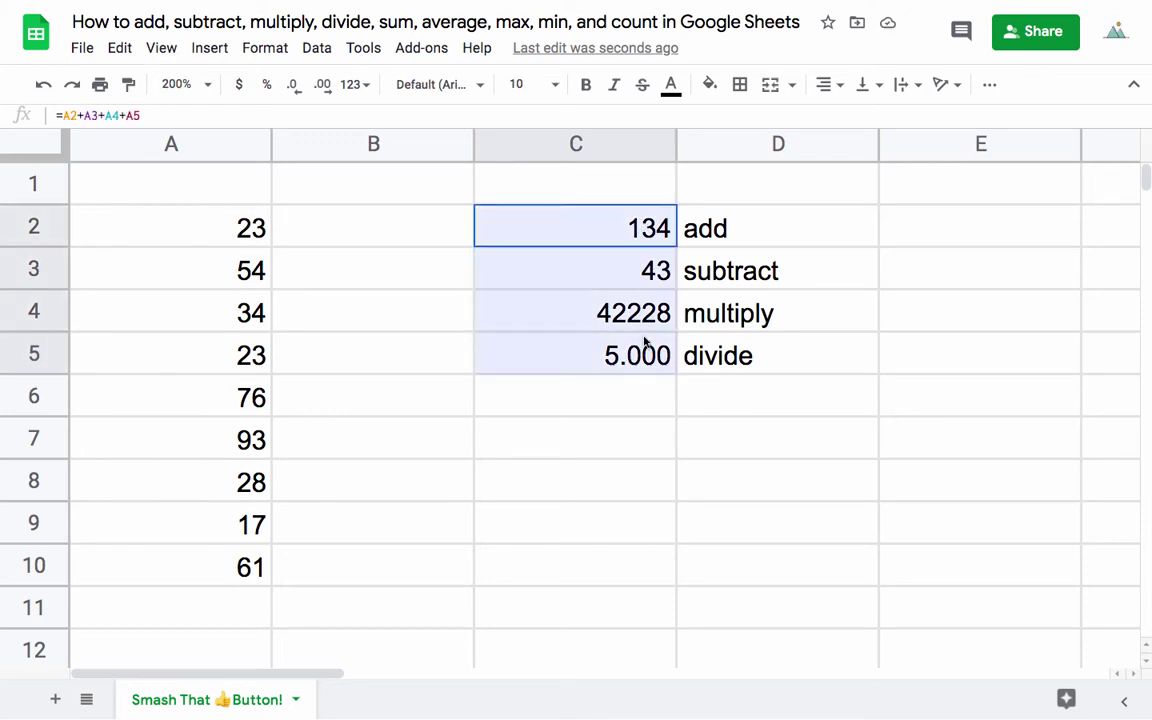
click(295, 88)
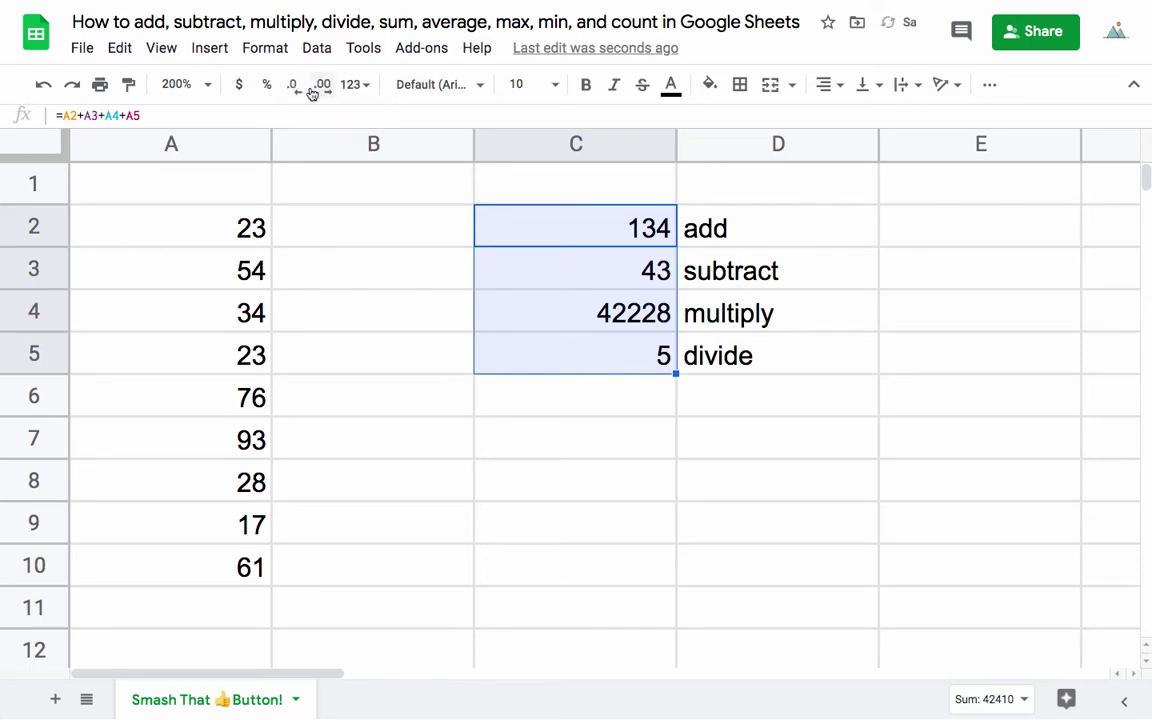
click(321, 87)
click(321, 87)
click(321, 87)
click(321, 87)
click(296, 87)
click(296, 87)
click(296, 87)
click(321, 87)
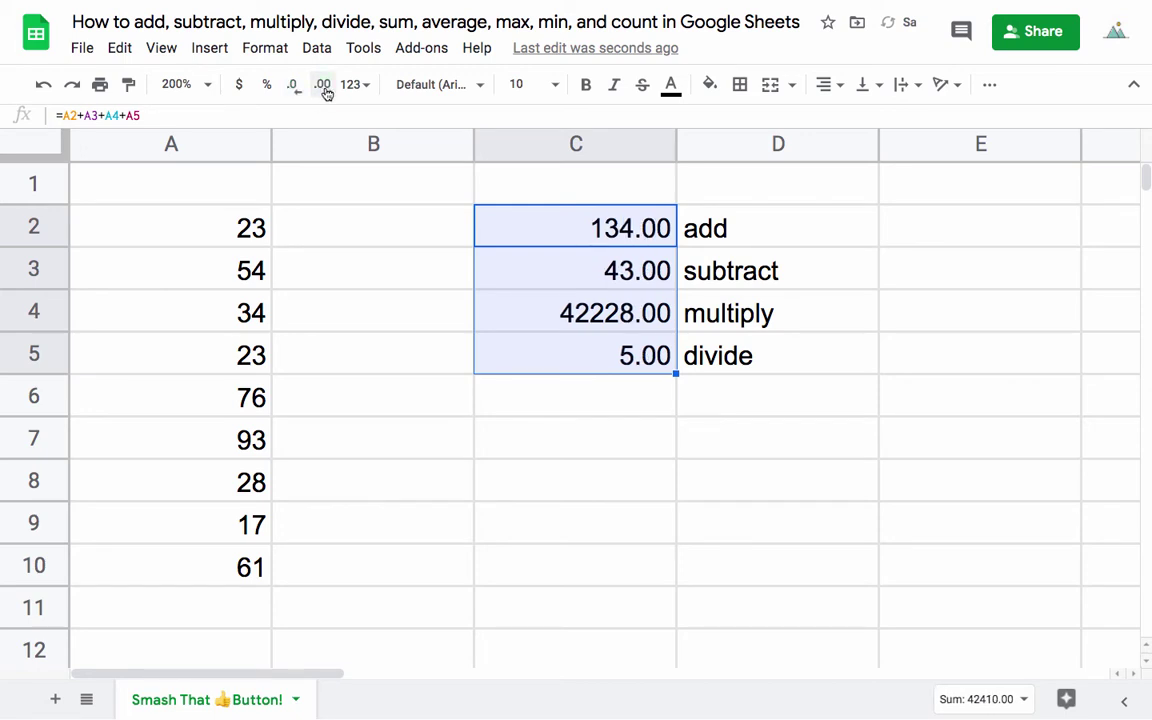
click(321, 87)
click(296, 90)
click(296, 90)
click(296, 90)
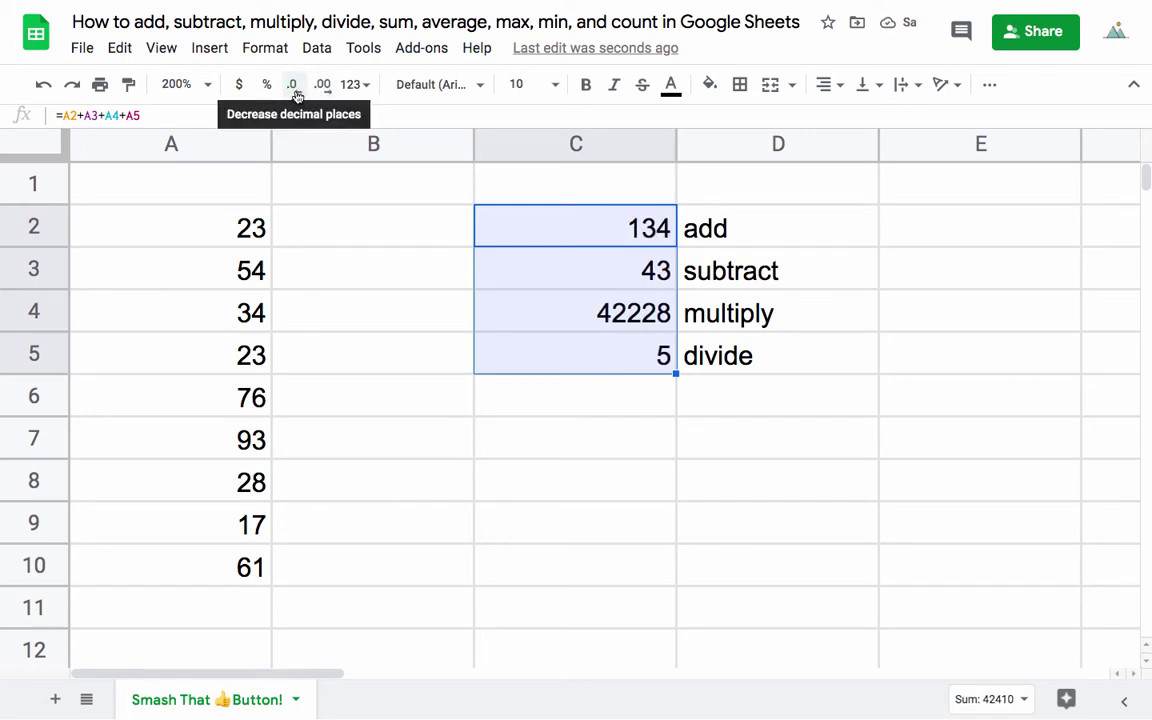
click(689, 420)
click(650, 355)
Replace C5's formula with =A5/A7.
key(Delete)
text(=)
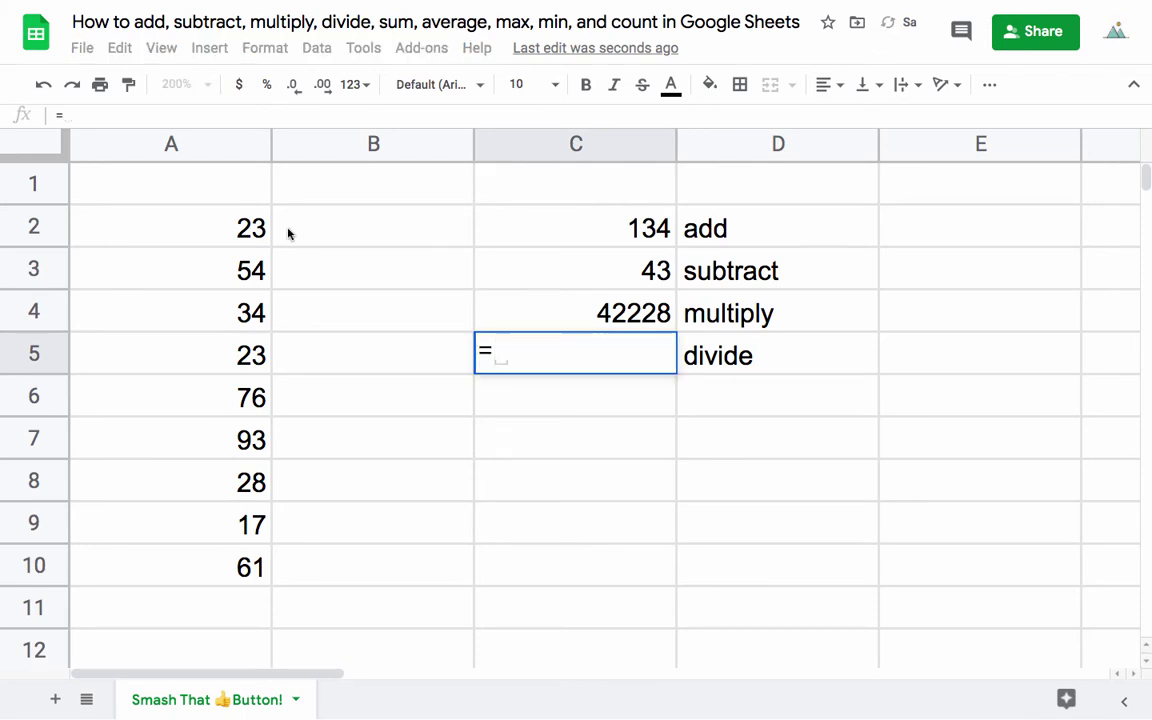
click(258, 357)
text(/)
click(239, 438)
key(Return)
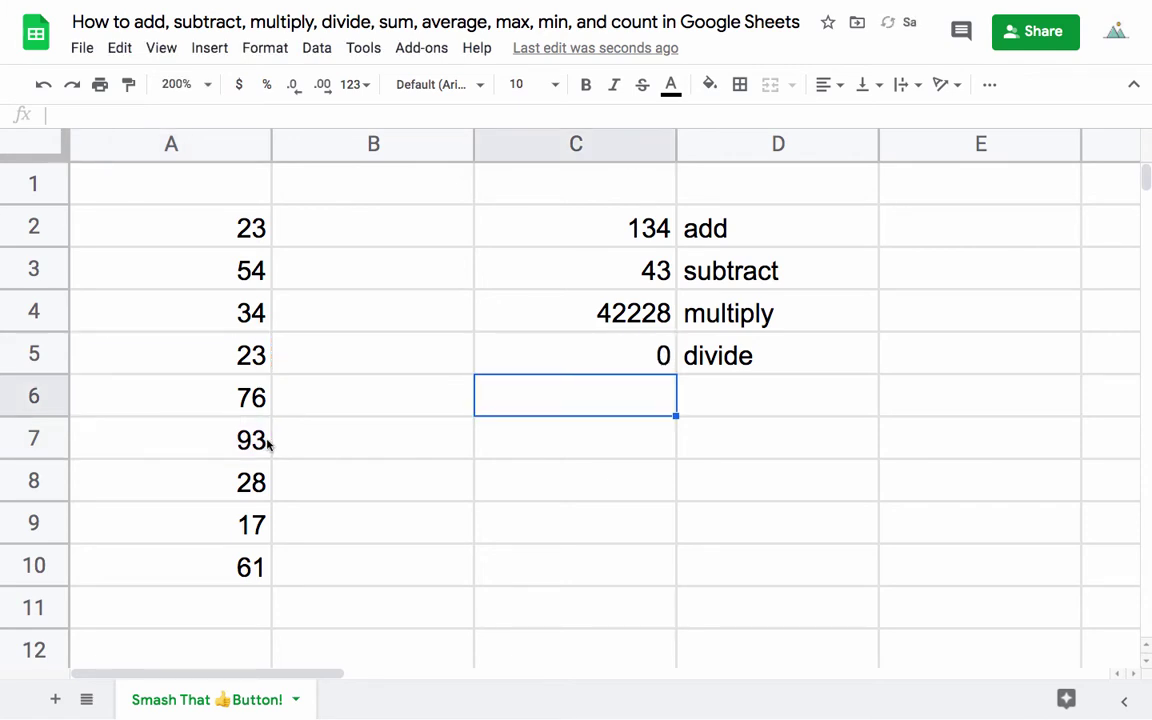
click(560, 352)
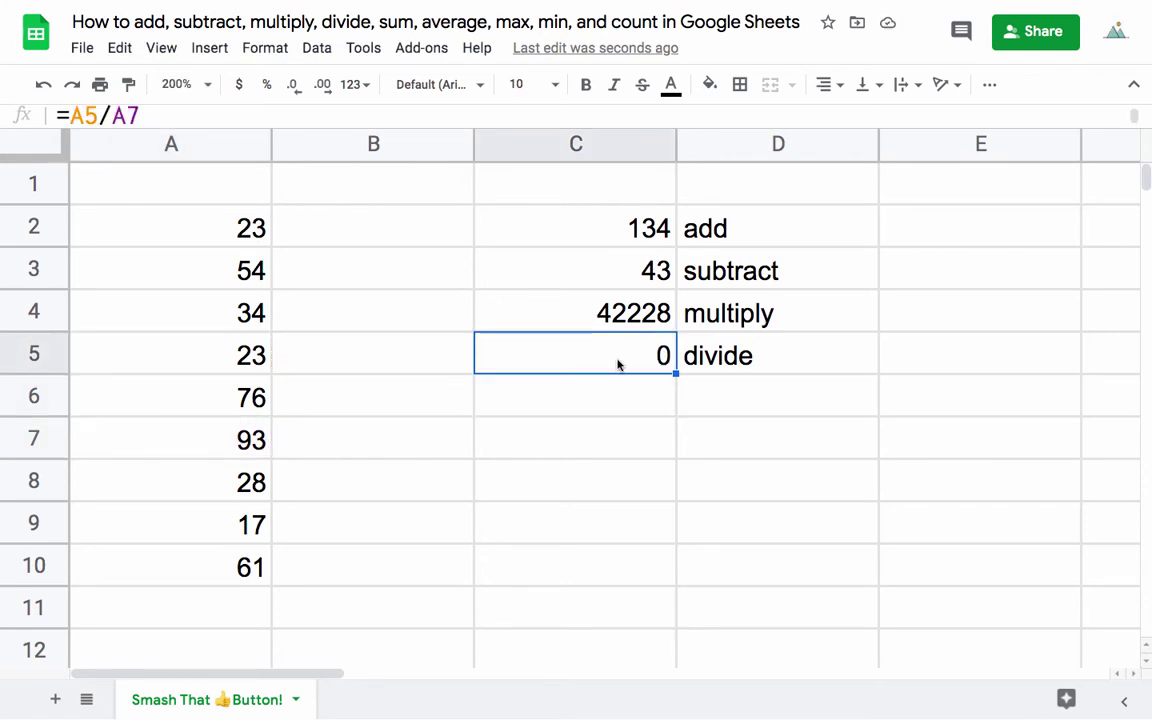
Increase C5's decimal places until it displays 0.24731.
click(323, 86)
click(323, 86)
click(323, 86)
click(323, 86)
click(323, 86)
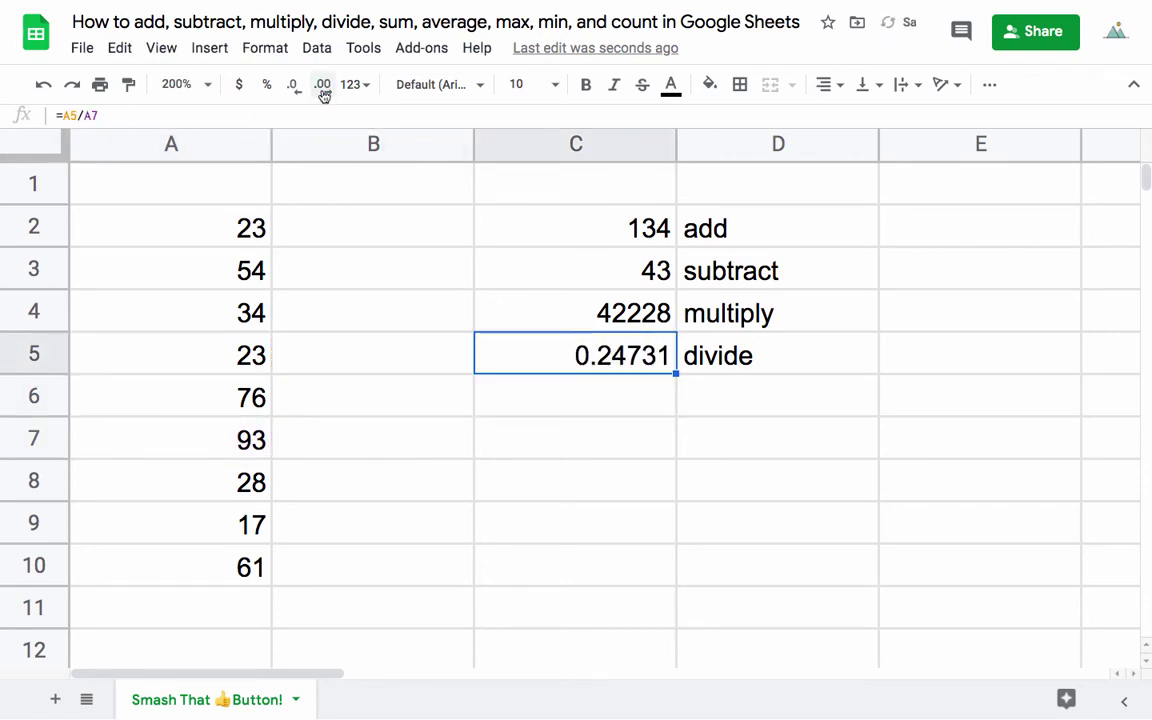
Rewrite C5 as the order-of-operations example =5*2+1.
double_click(609, 352)
key(BackSpace)
key(BackSpace)
key(BackSpace)
key(BackSpace)
key(BackSpace)
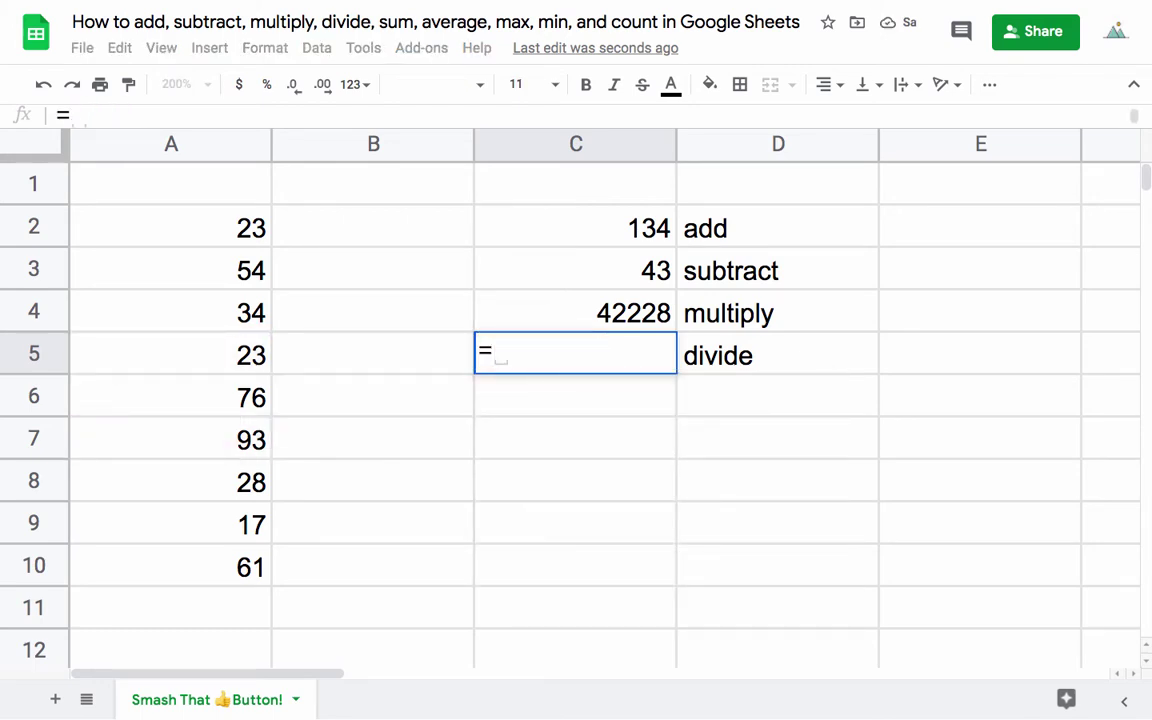
text(5*2)
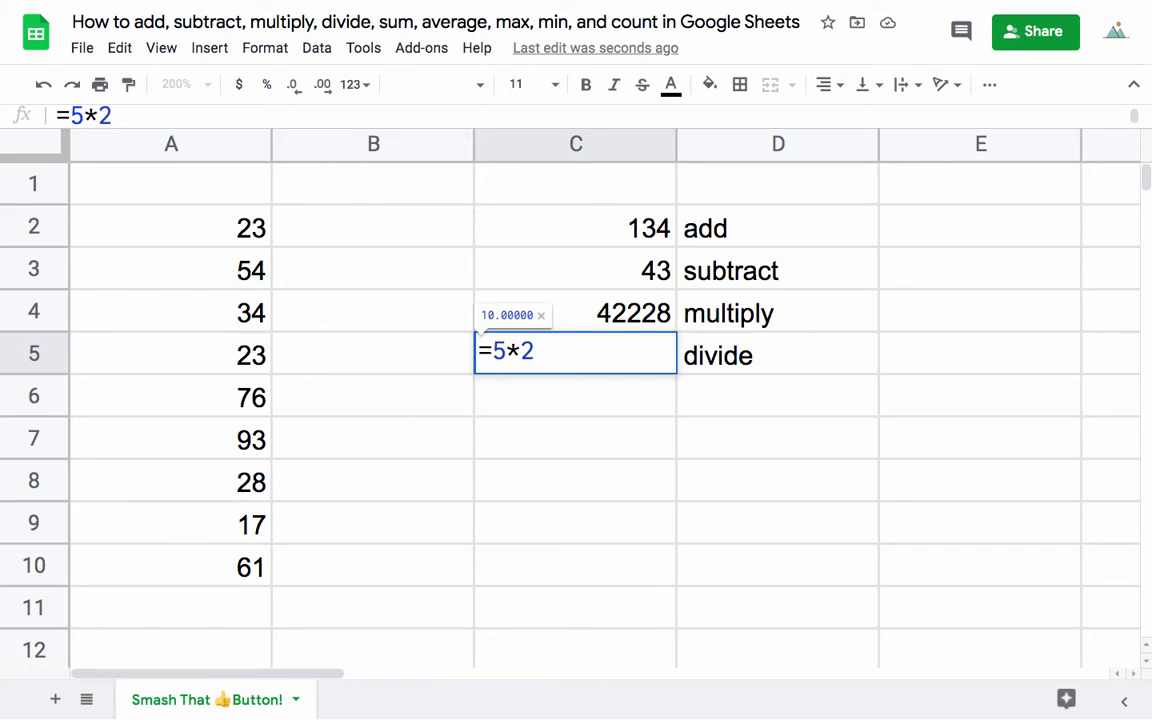
text(+1)
key(Return)
double_click(655, 358)
key(Escape)
Add the note 'BEDMAS' in E5.
click(939, 355)
text(B)
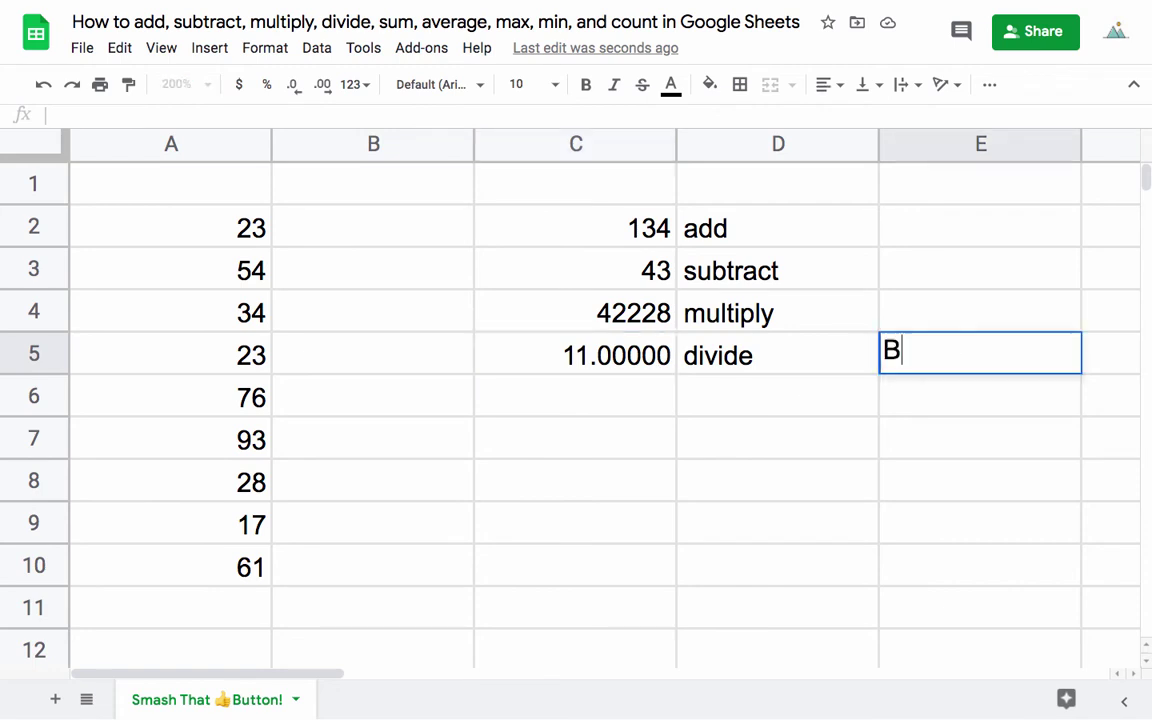
text(EDMAD)
key(BackSpace)
text(s)
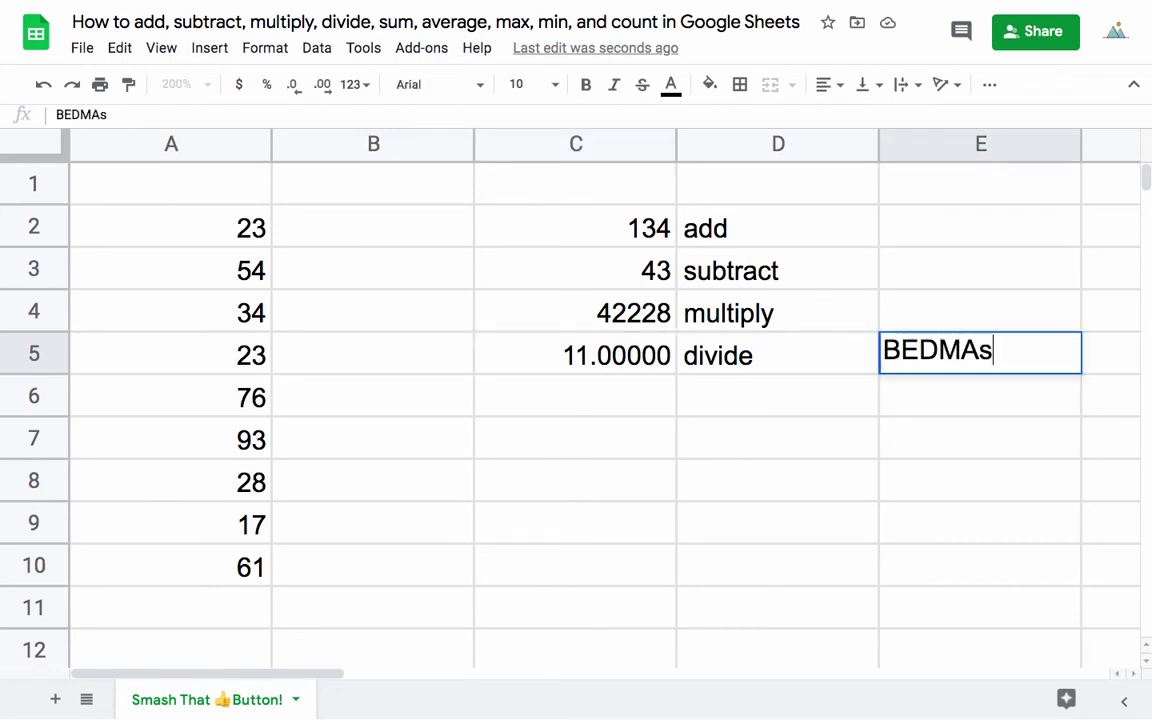
key(BackSpace)
text(S)
key(Return)
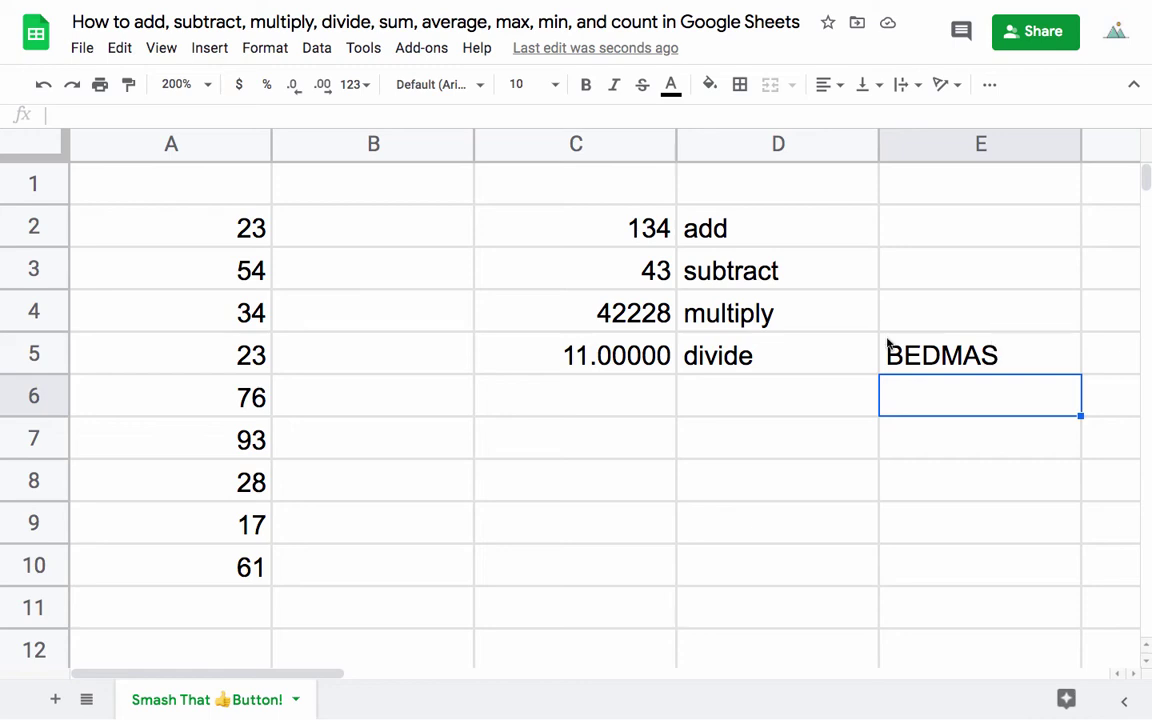
Try inserting brackets before the 5 in C5's formula, then undo it.
double_click(646, 353)
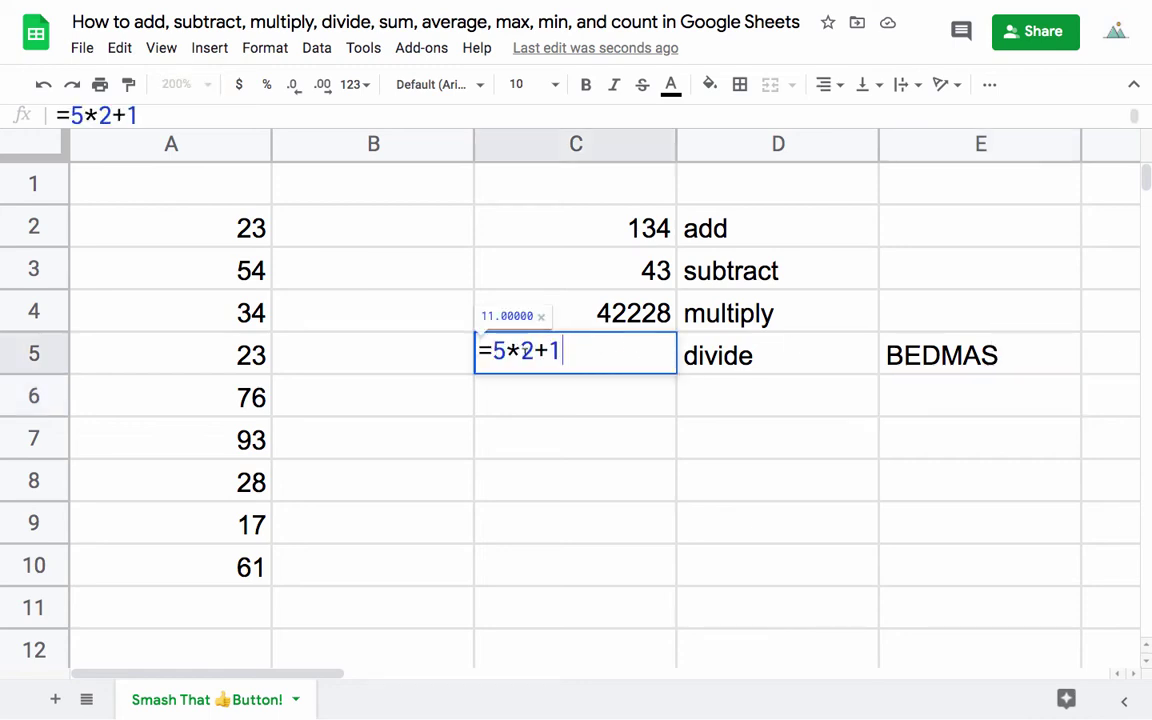
click(493, 350)
text(()
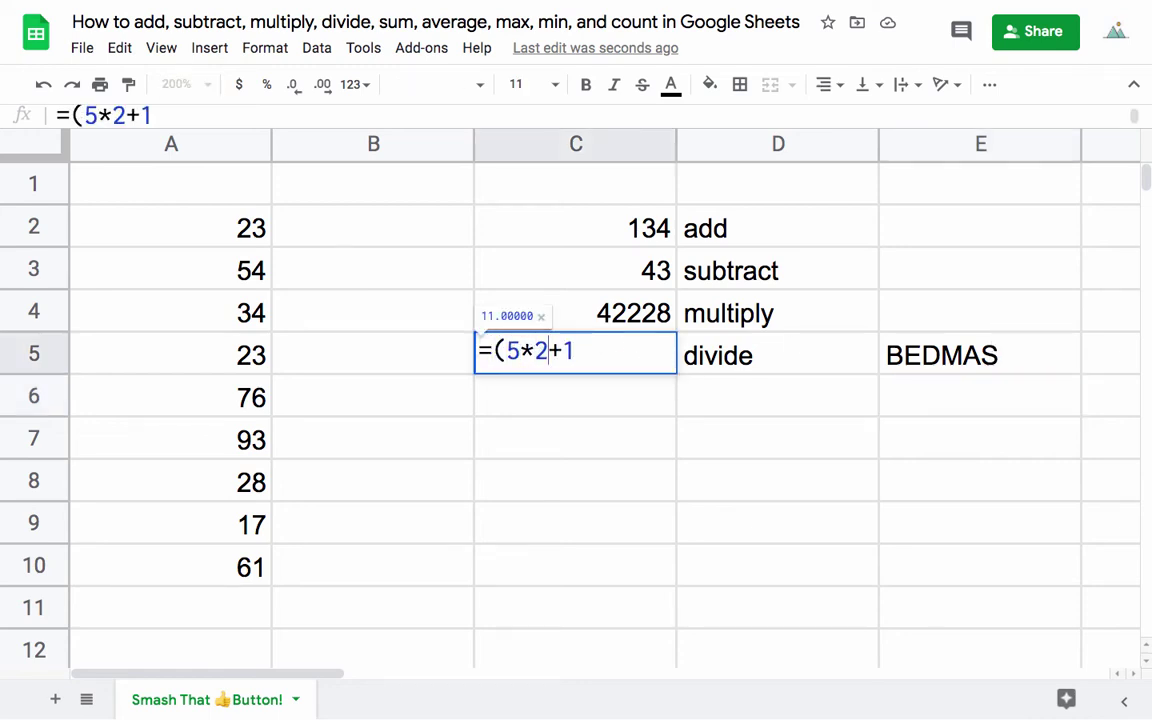
text())
key(Return)
key(ctrl+z)
Bracket the addition so C5 reads =5*(2+1), showing 15.
double_click(560, 350)
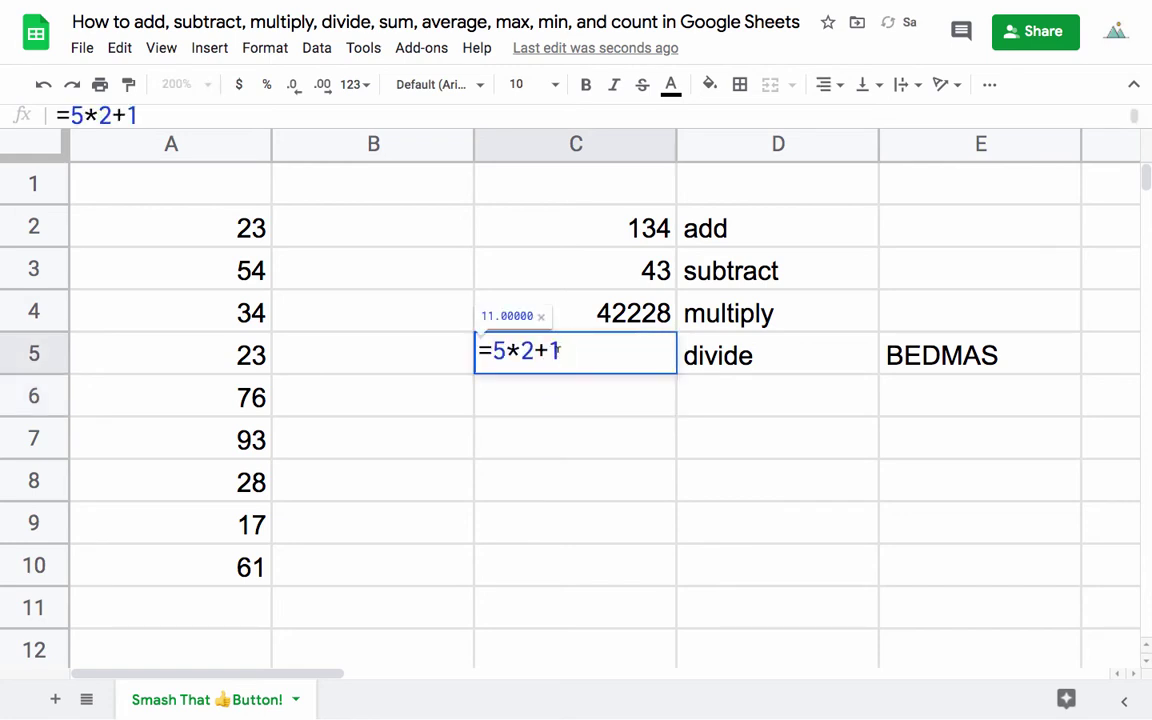
text())
key(BackSpace)
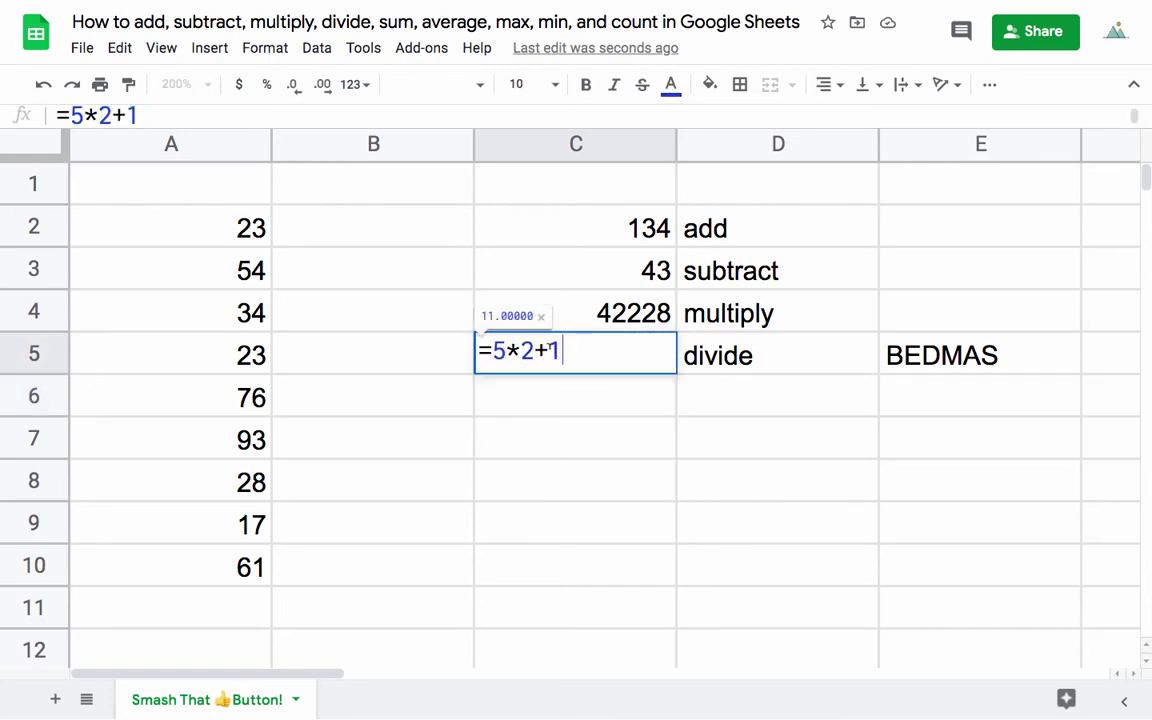
text())
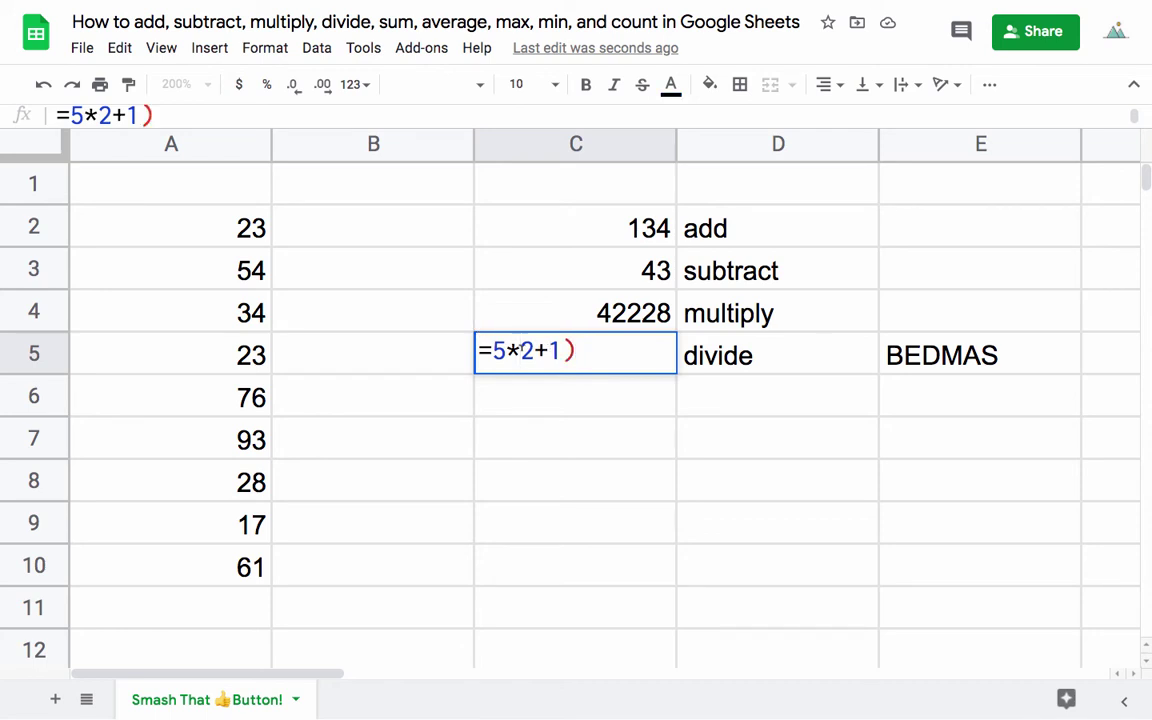
click(519, 350)
text(()
key(Return)
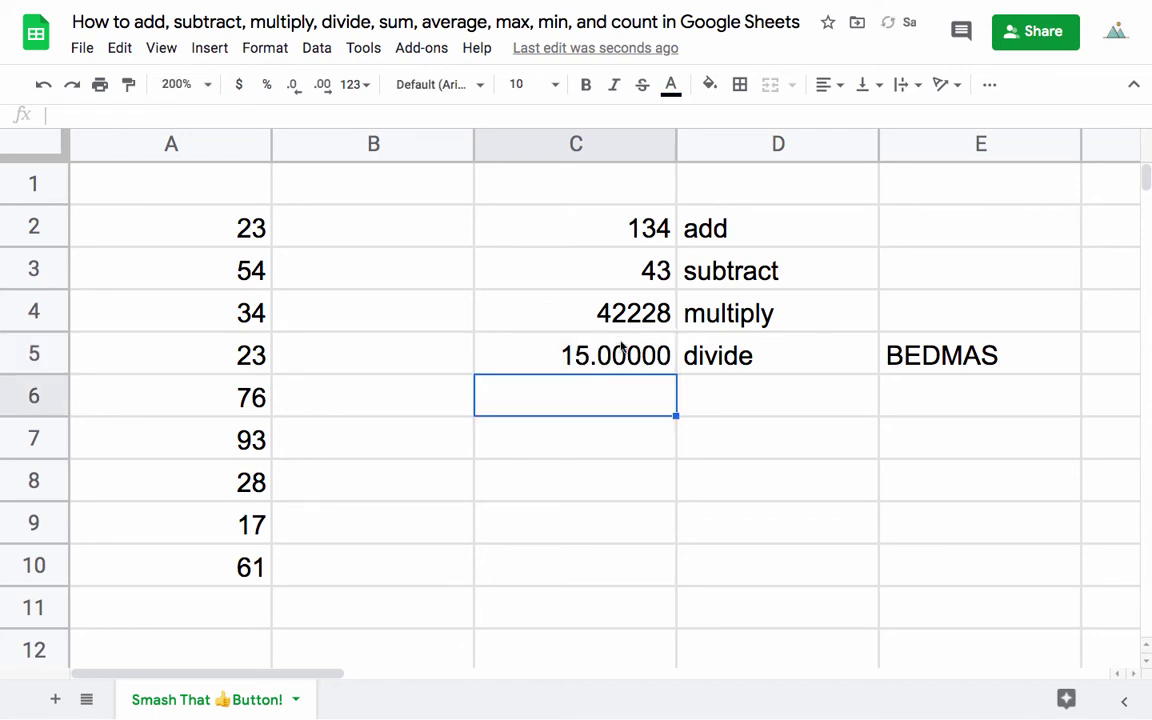
Undo the brackets, returning C5 to =5*2+1 showing 11.00000.
double_click(622, 350)
key(Escape)
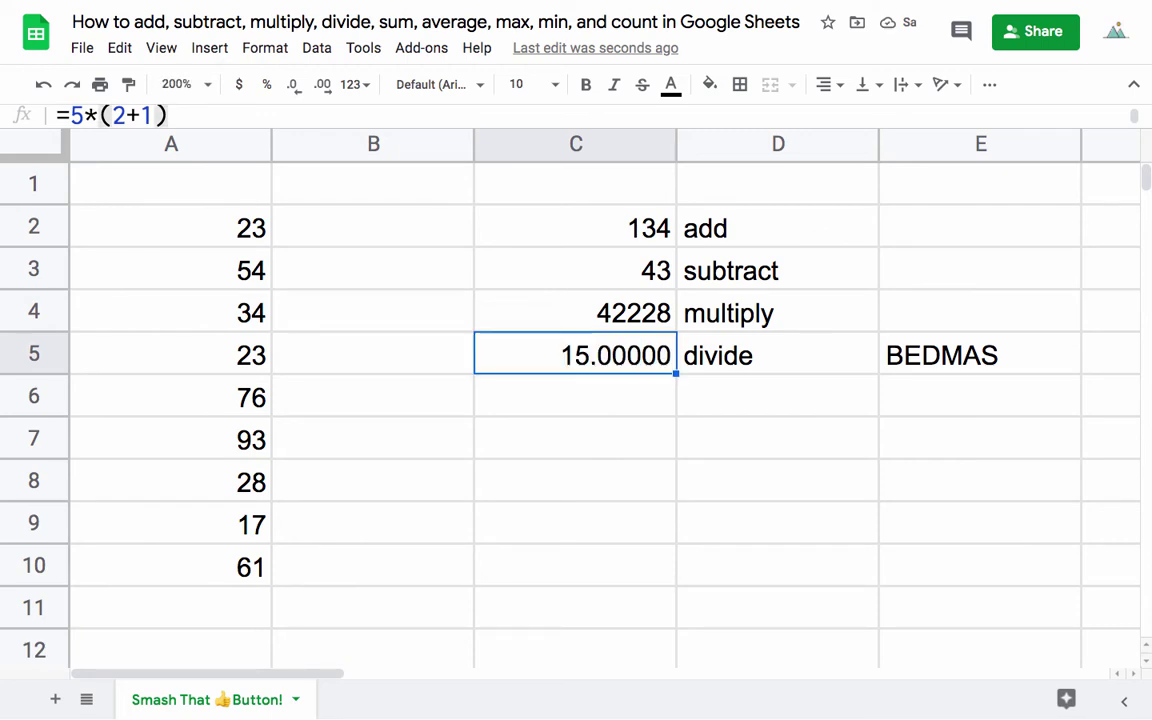
key(ctrl+z)
double_click(622, 350)
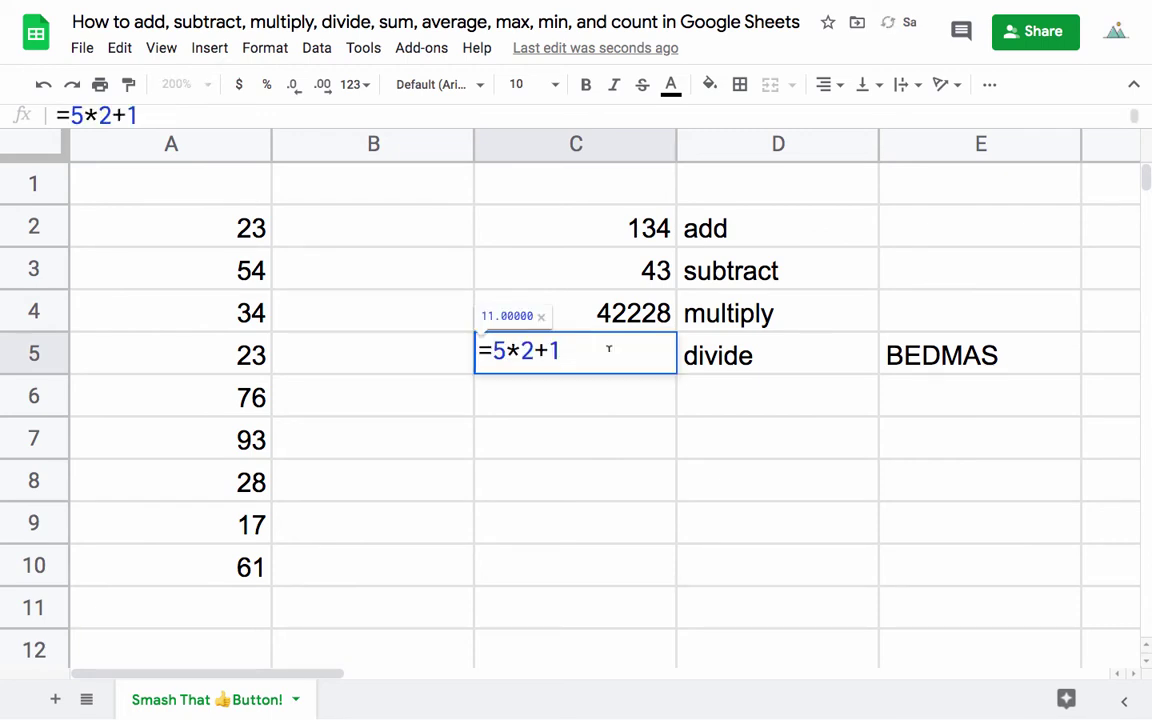
key(Escape)
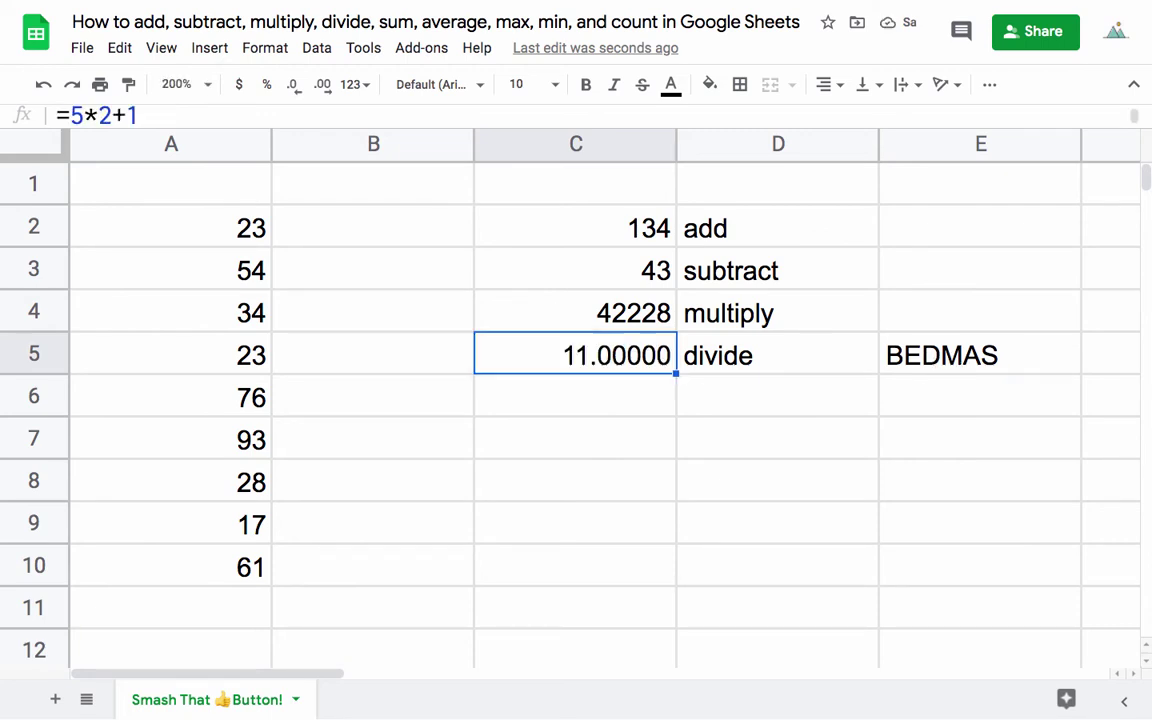
Delete the BEDMAS note in E5 and label D6 'sum'.
click(923, 355)
key(Delete)
click(797, 403)
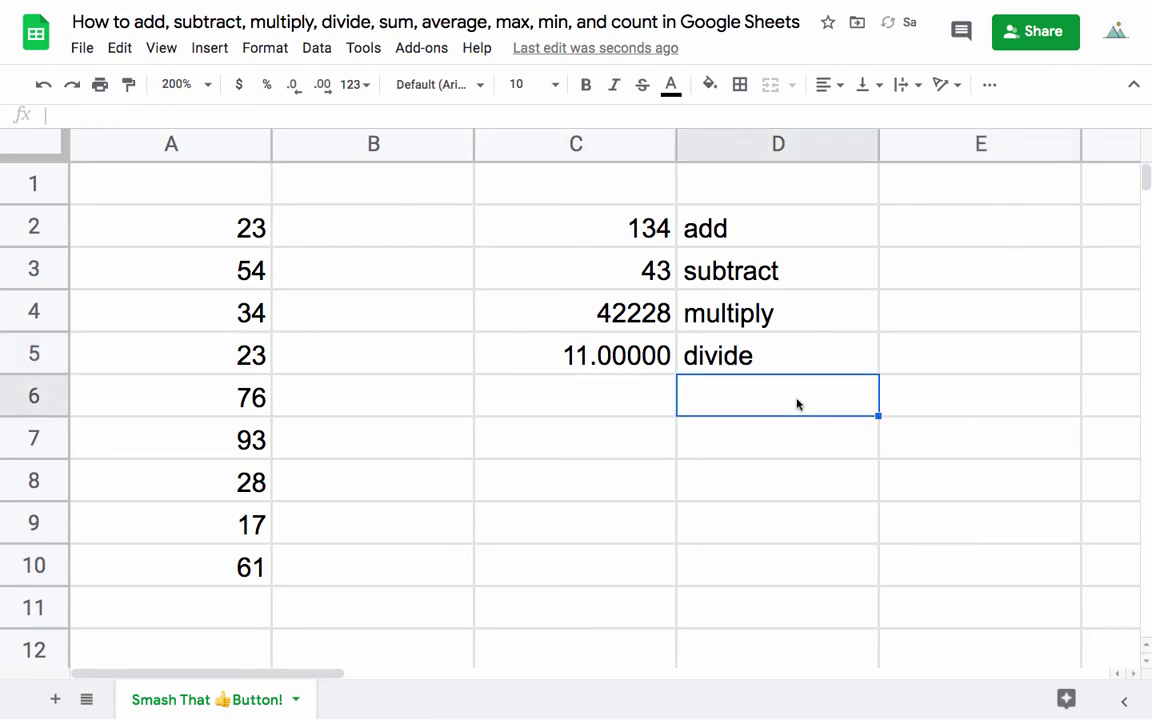
text(sum)
key(Left)
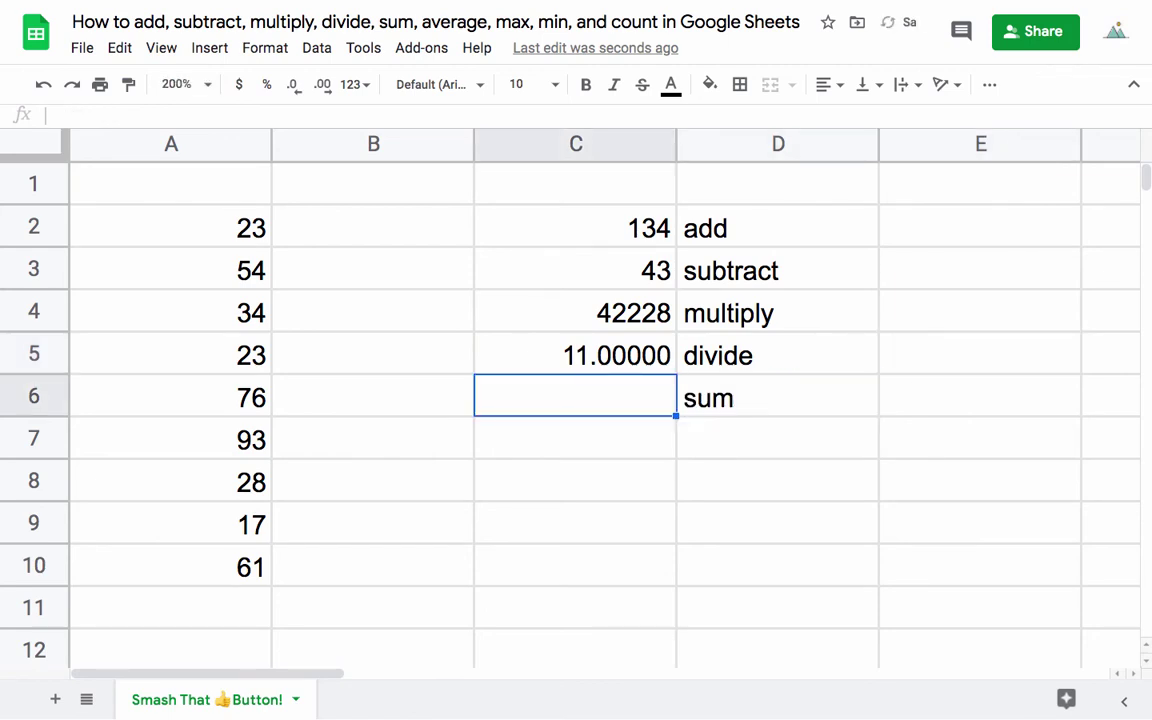
Enter a test =sum formula of typed numbers in C6.
text(=sum()
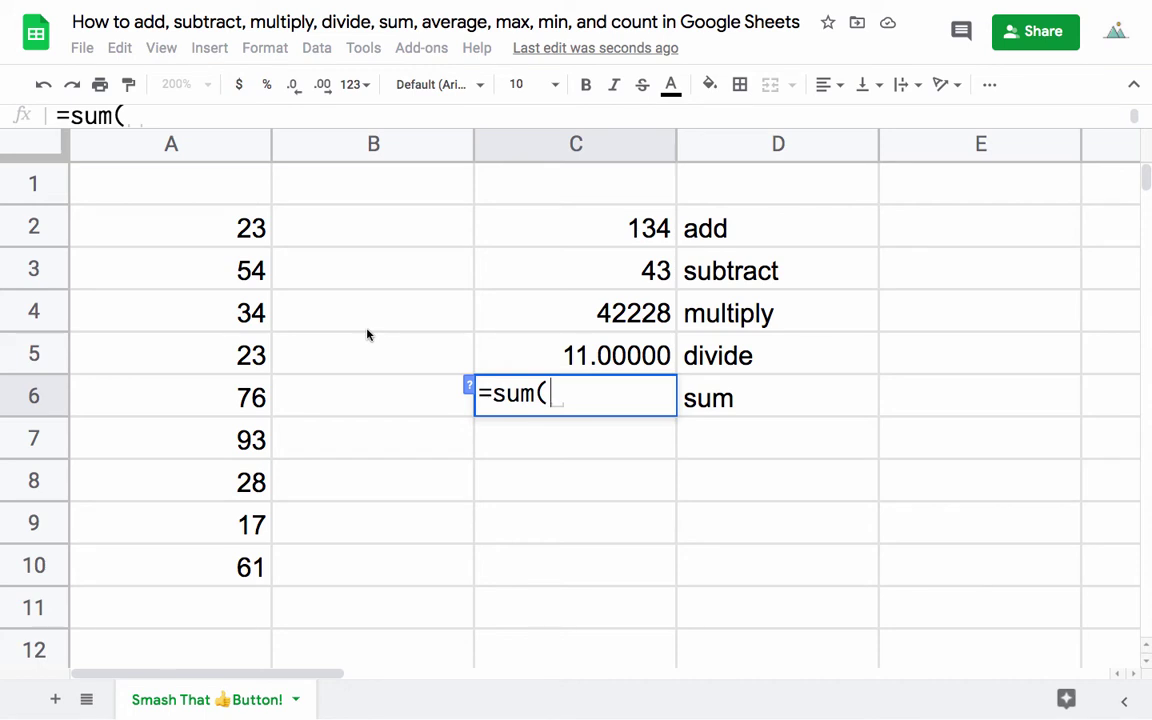
text(2,3)
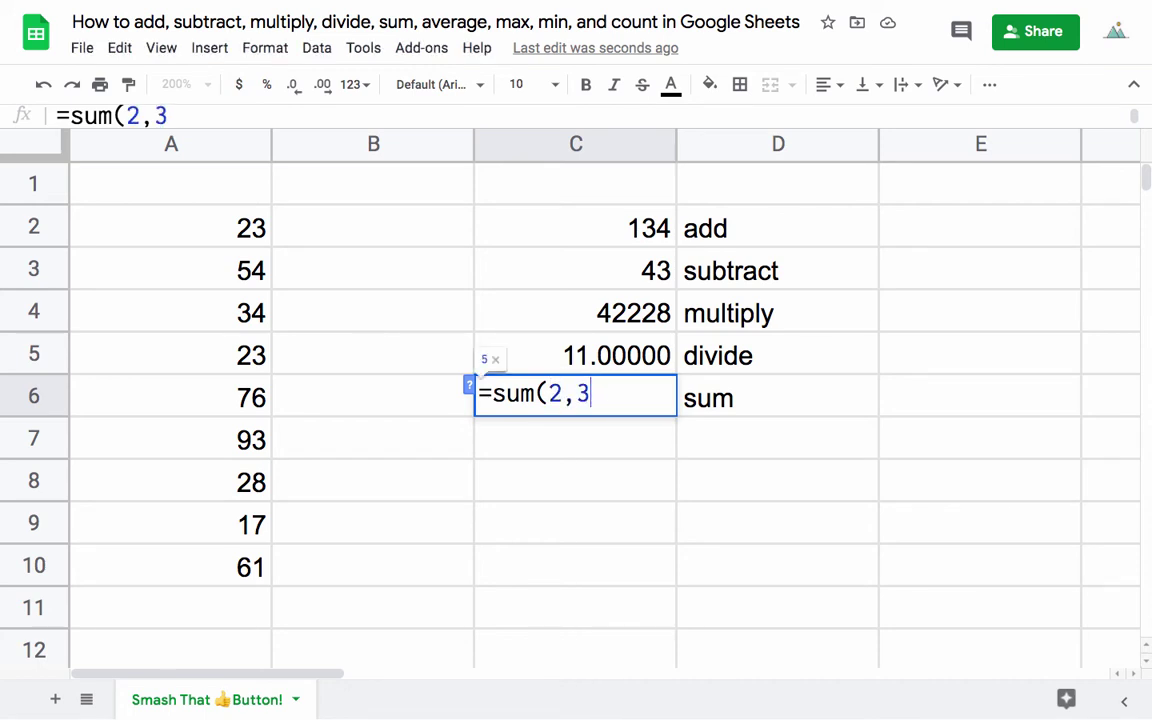
text())
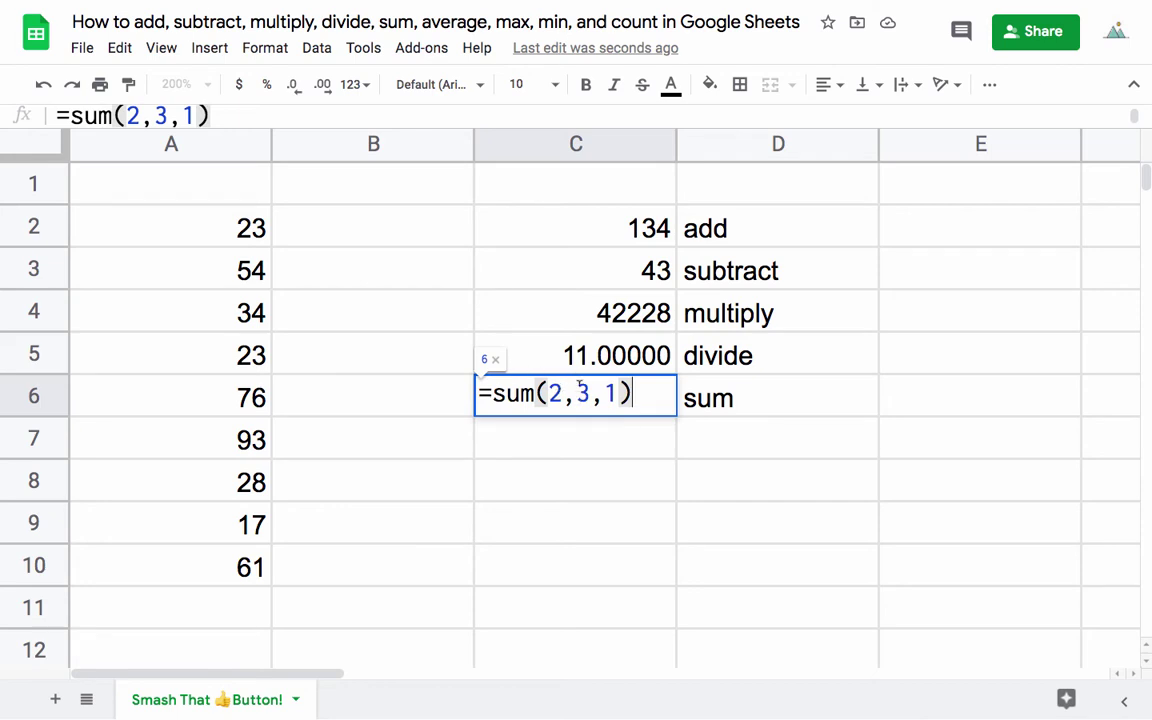
key(Return)
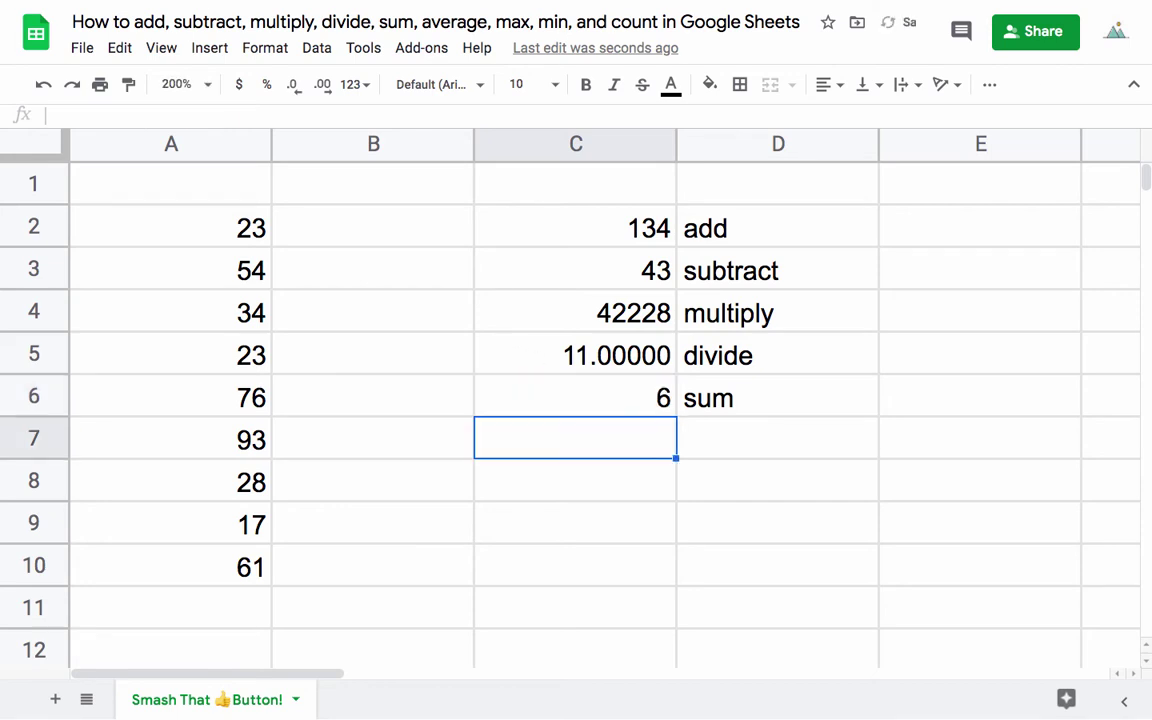
Clear C6 and start a new =sum formula over the column A range A2:A10.
click(618, 403)
key(Delete)
text(=sum()
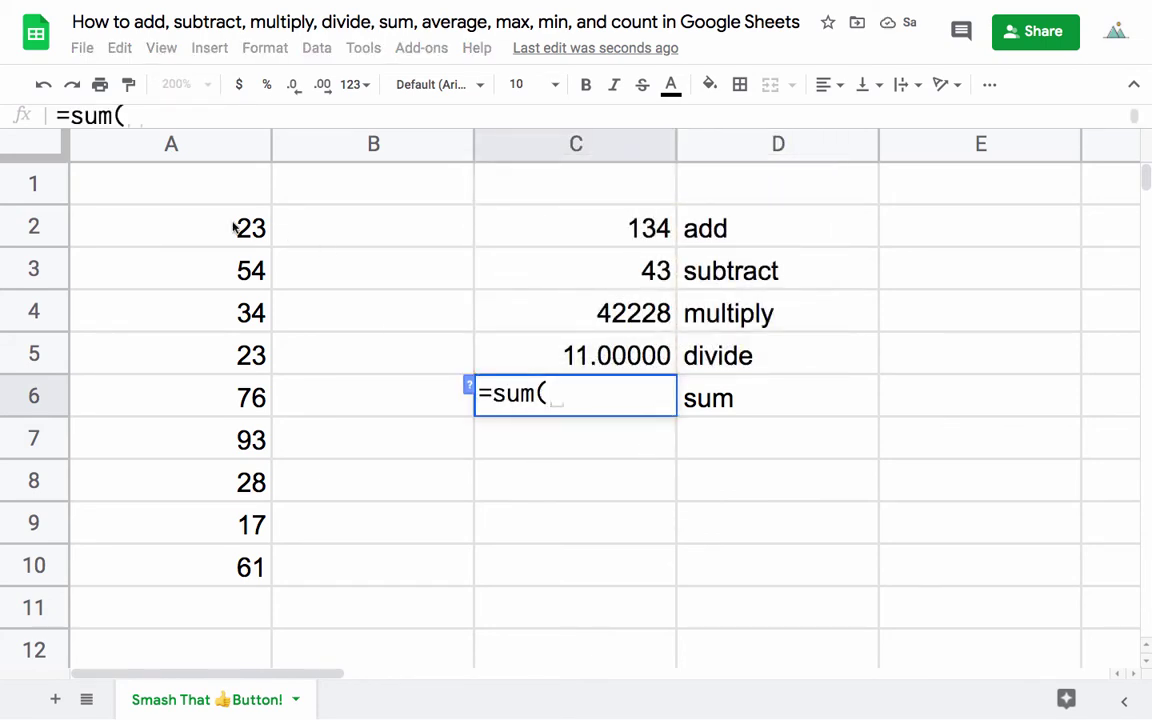
drag(233, 228, 227, 582)
Finish C6 as =sum(A2:A10), then append A6 and A7 to C2's add formula.
text())
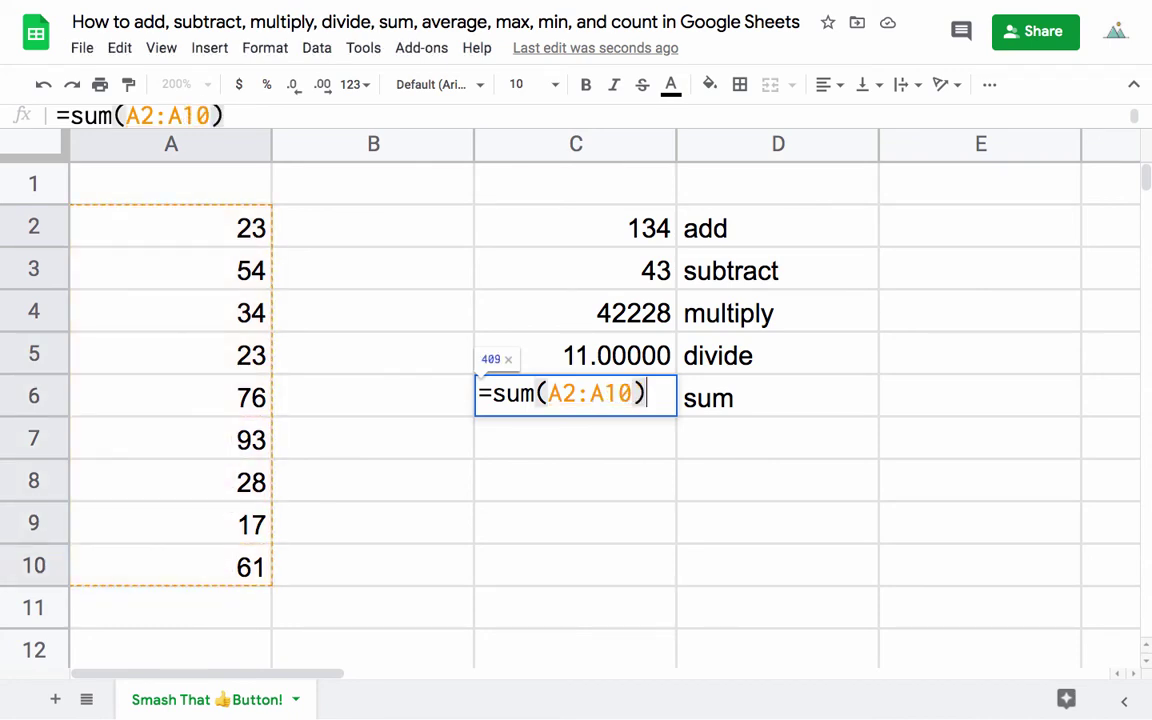
key(Return)
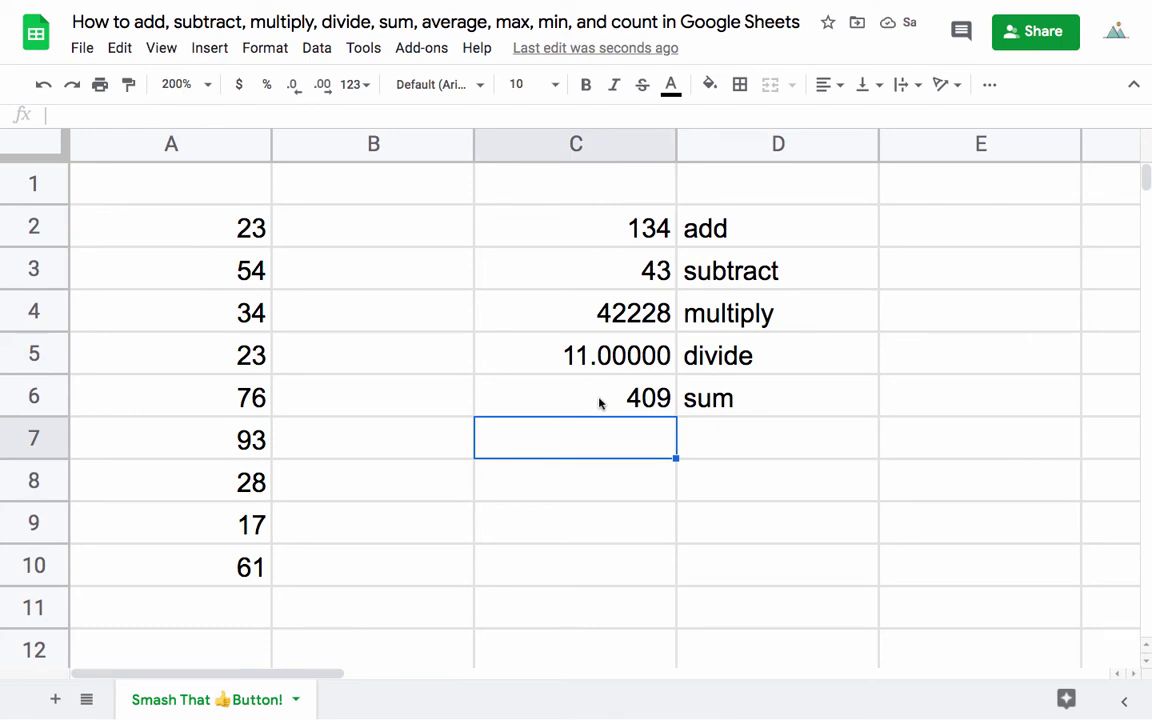
double_click(640, 246)
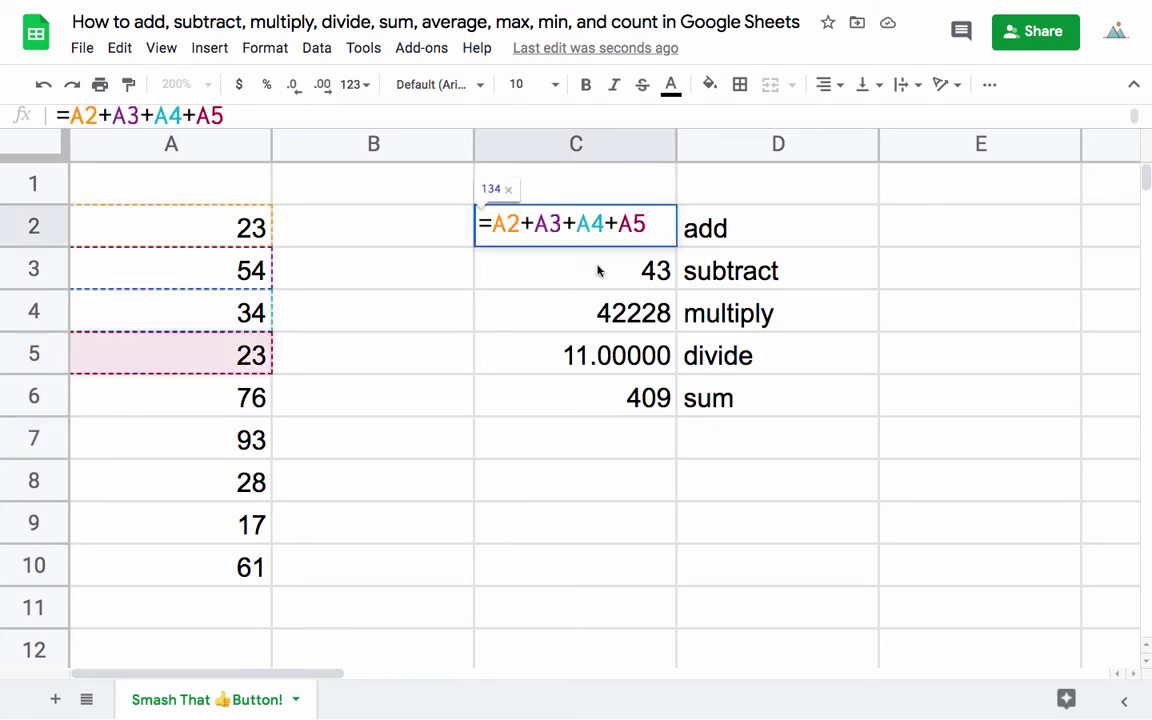
text(+)
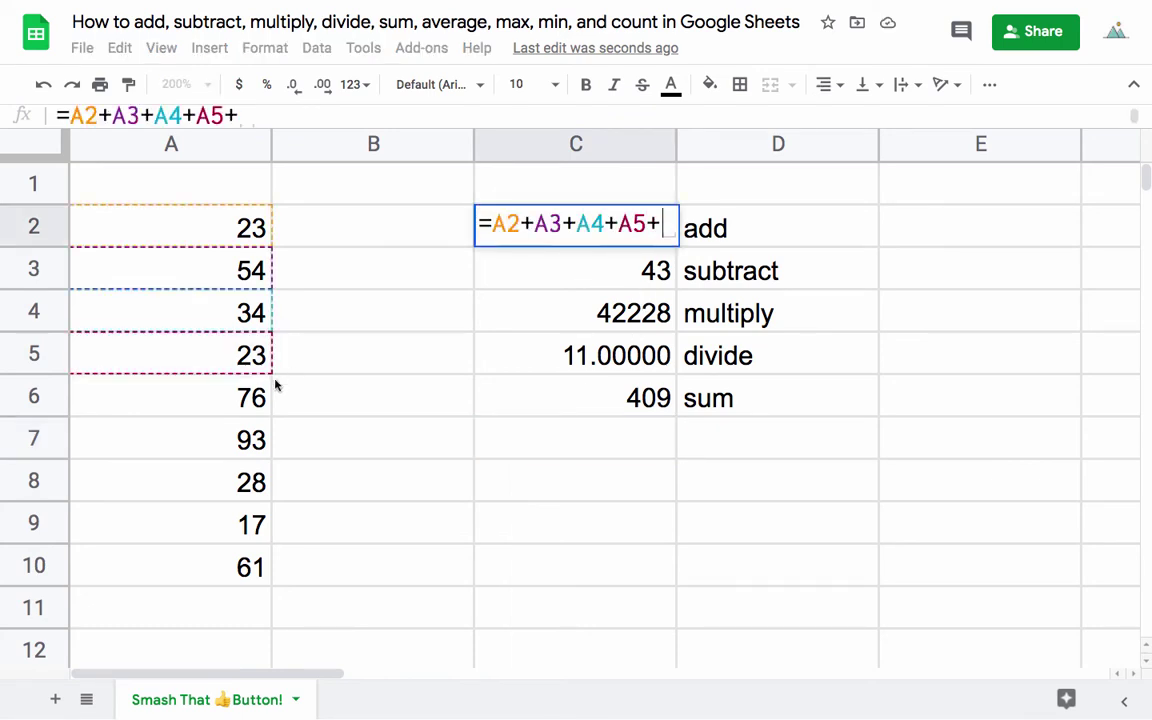
click(257, 390)
text(+)
click(255, 440)
text(+)
Append A8, A9 and A10 to C2's add formula, then compare it with C6's sum.
click(257, 482)
text(+)
click(253, 524)
text(+)
click(243, 566)
key(Return)
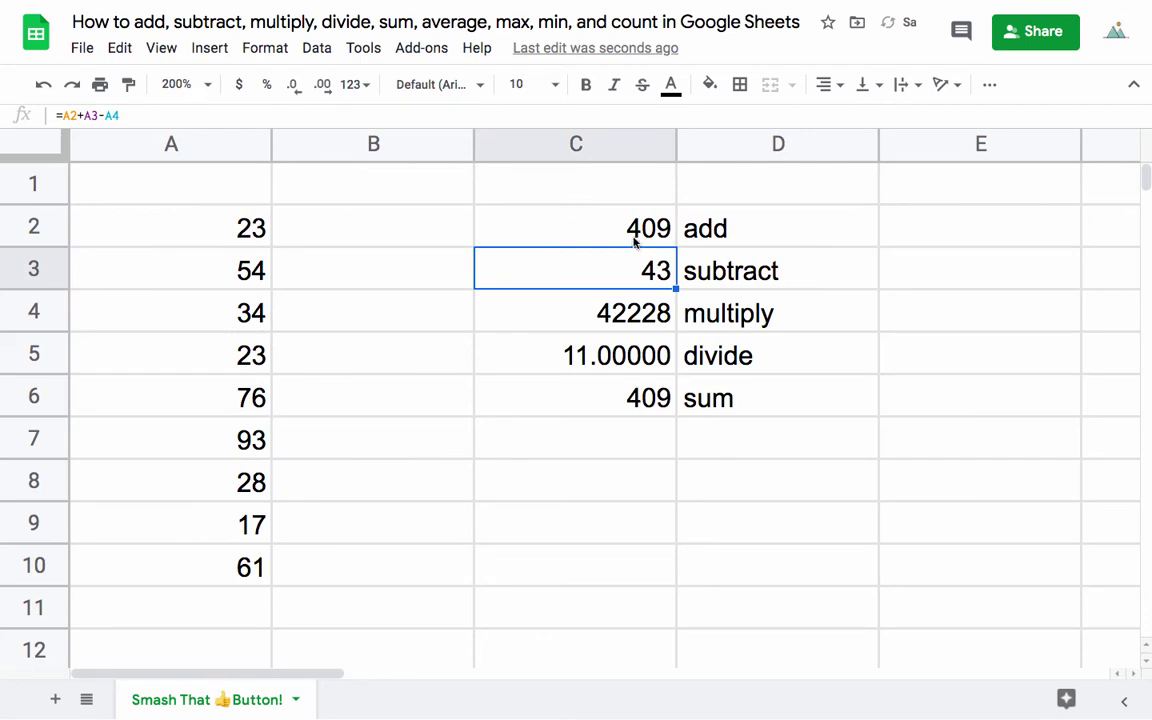
click(634, 236)
click(640, 405)
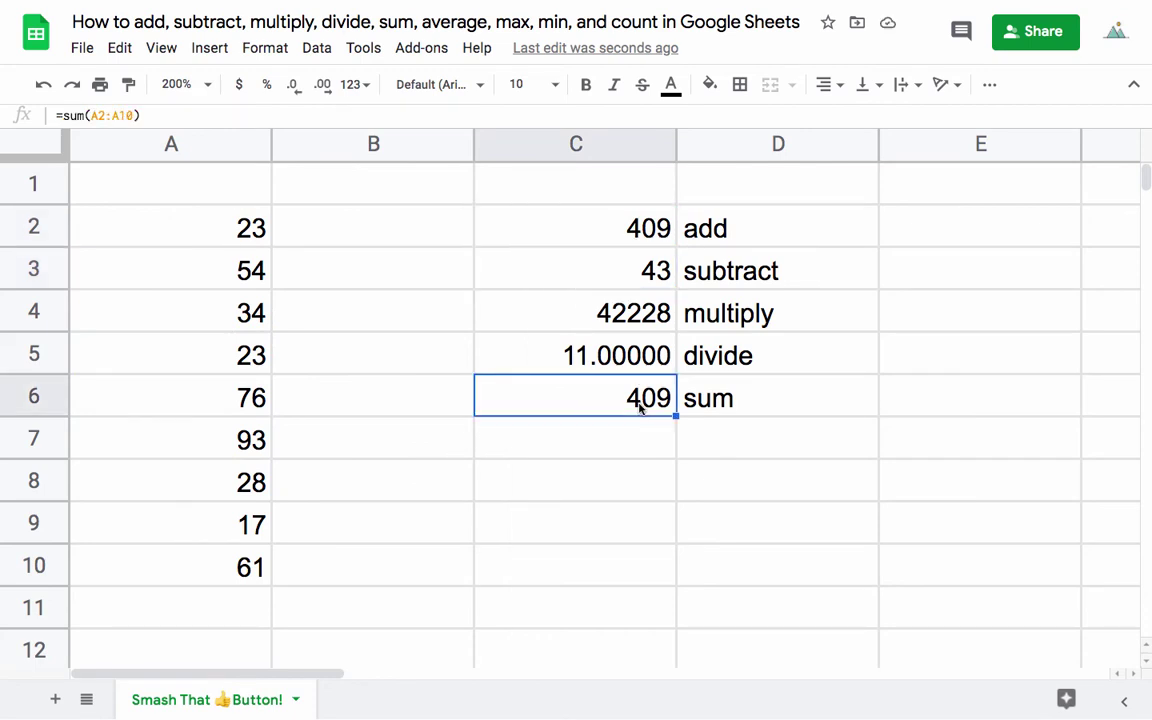
Change C6's sum range to A3:A8.
double_click(640, 405)
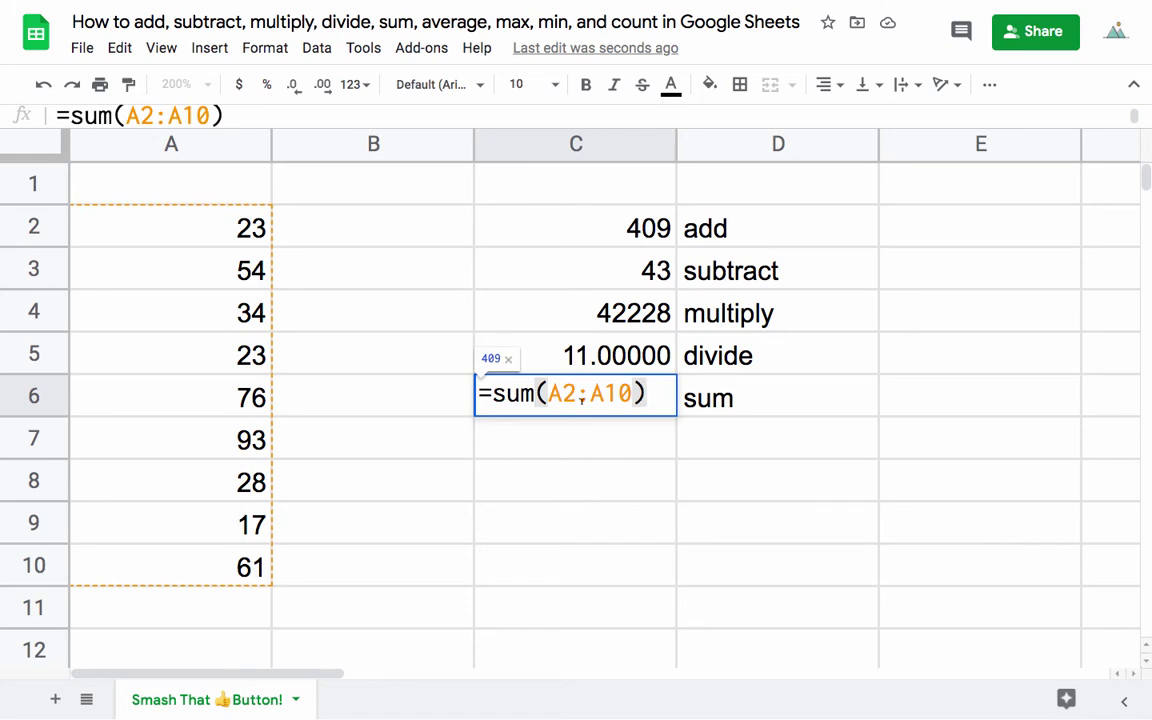
drag(632, 394, 548, 394)
key(BackSpace)
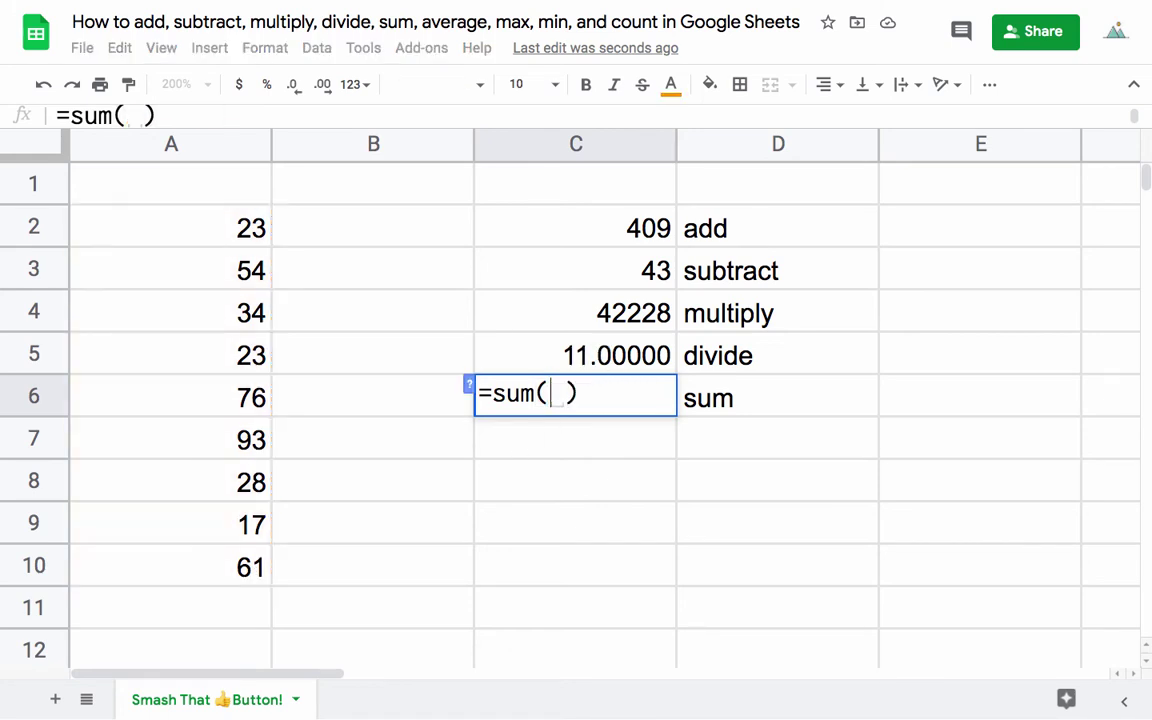
drag(193, 287, 185, 497)
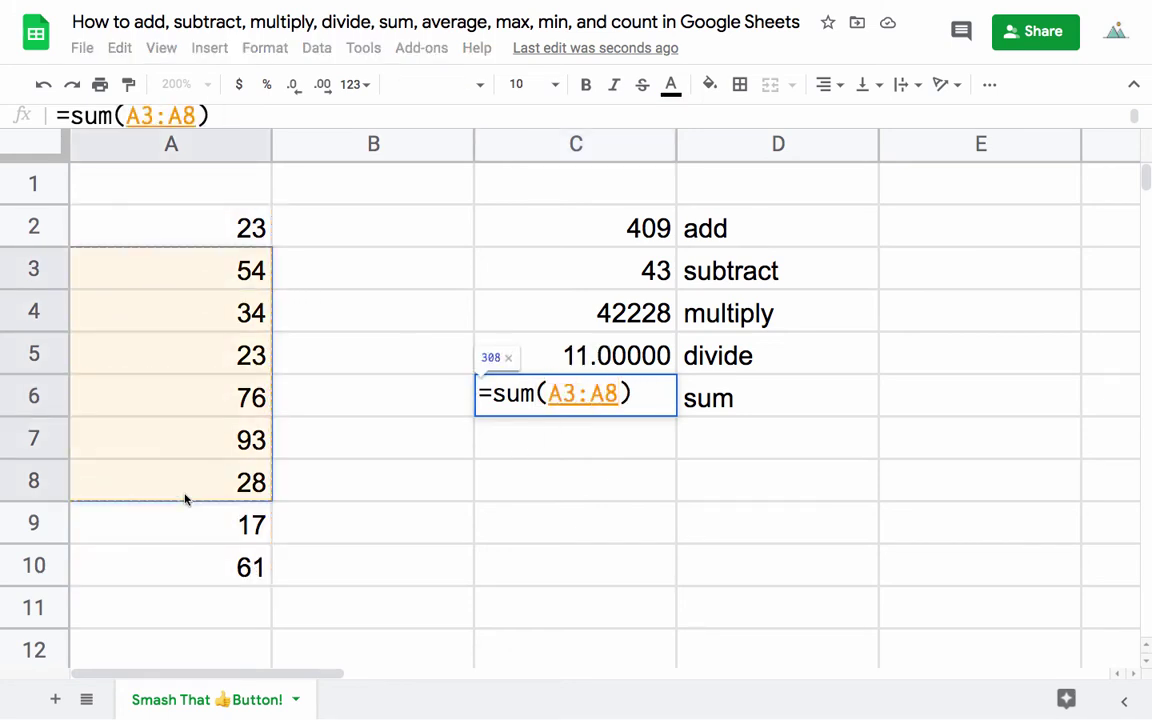
key(Return)
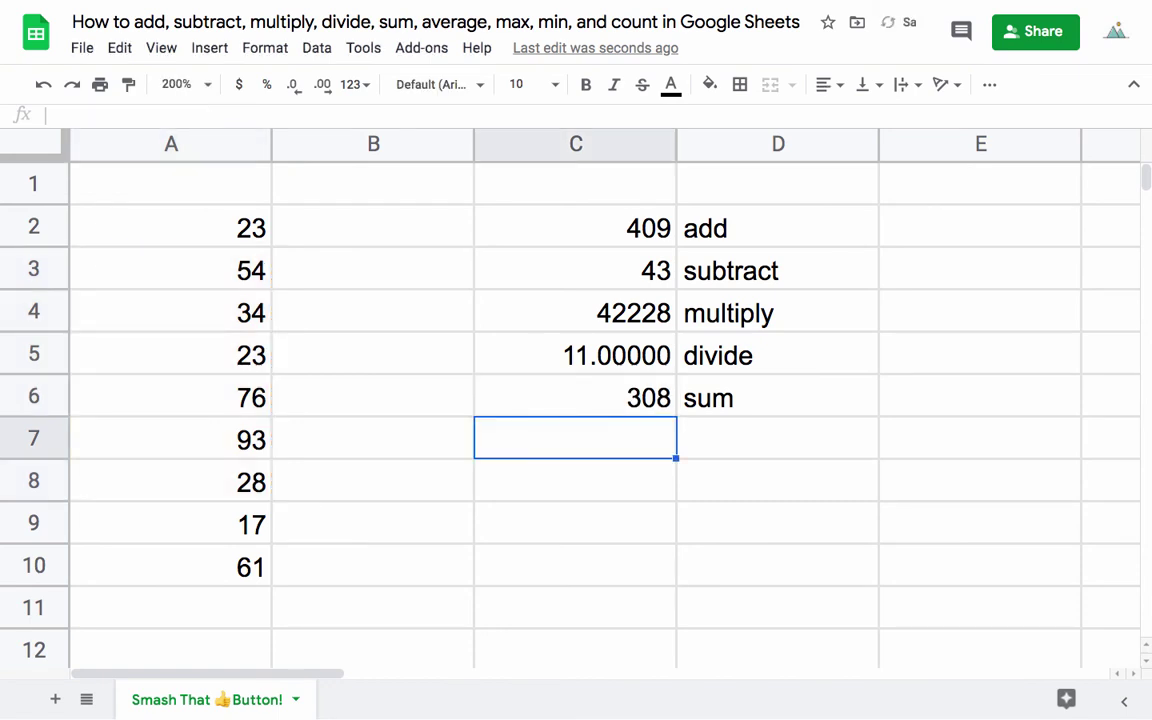
Narrow C6's sum range to A3:A7, giving 280.
click(596, 403)
double_click(596, 403)
drag(620, 393, 594, 393)
click(616, 394)
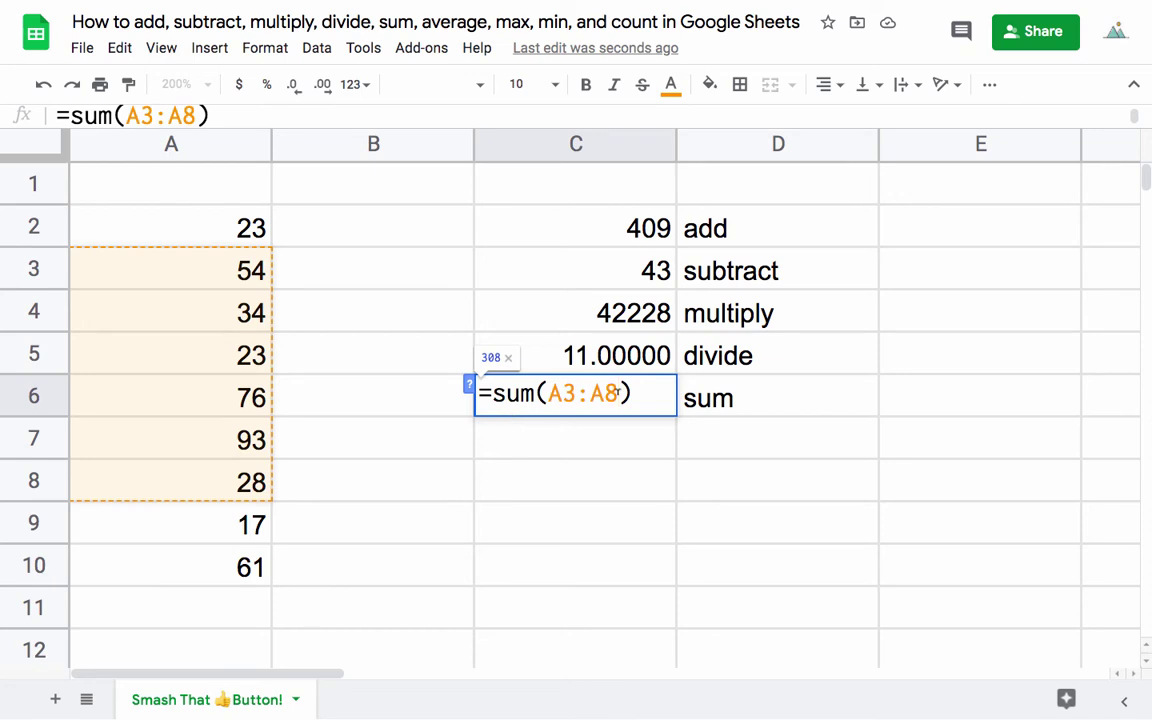
key(BackSpace)
text(7)
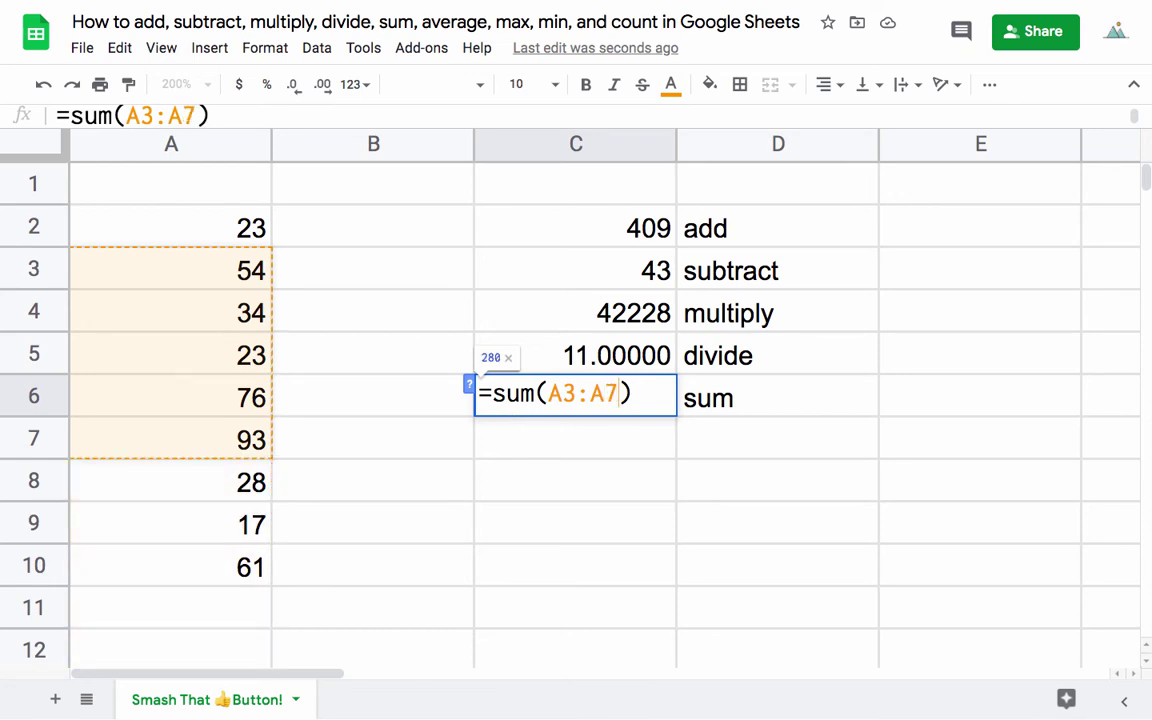
key(Return)
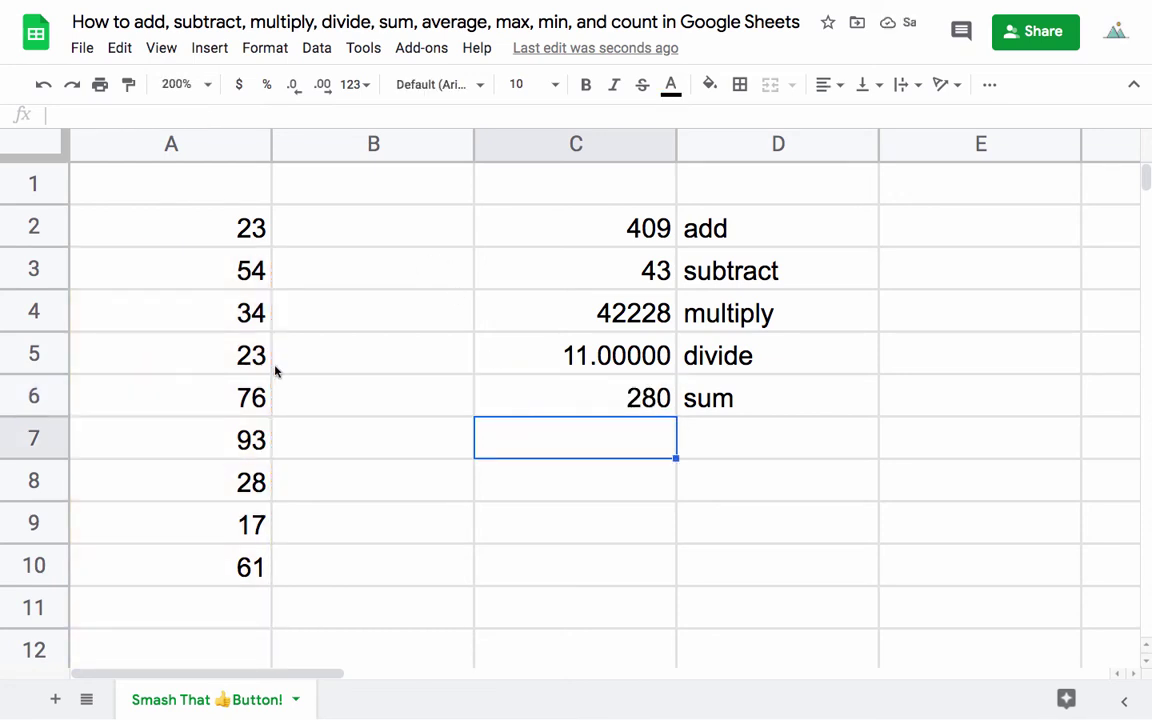
Enter sample numbers 14, 23 and 12 in B2:B4.
click(330, 240)
text(14)
key(Return)
text(23)
key(Return)
text(12)
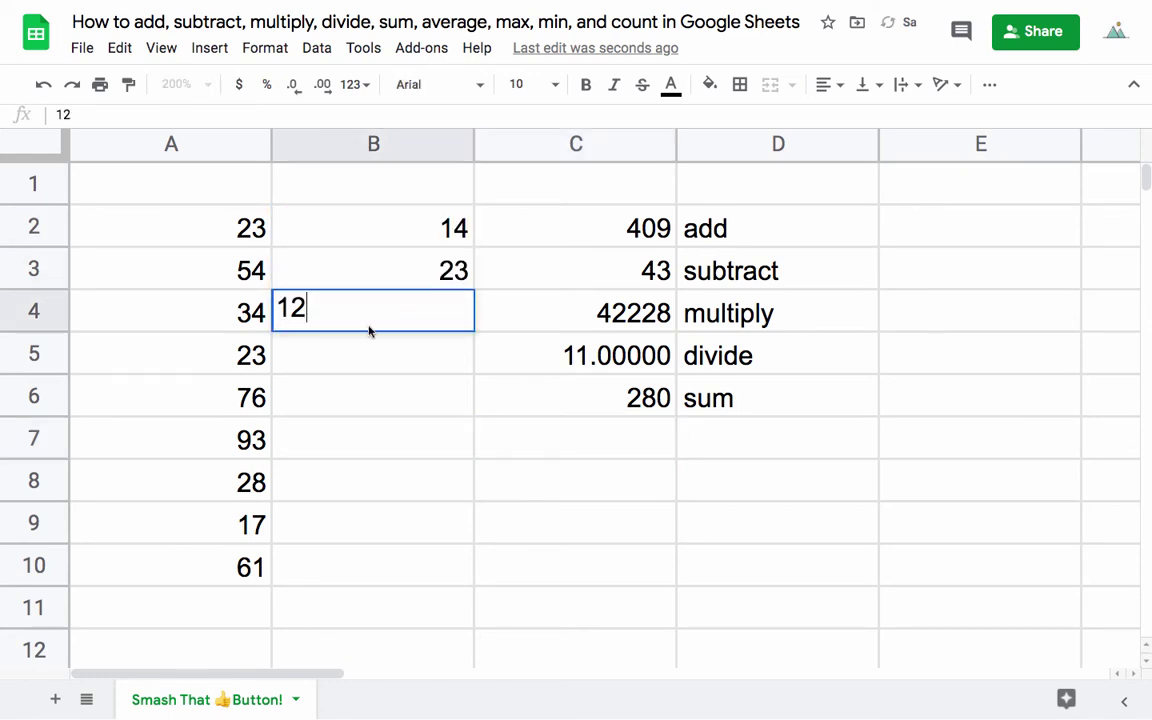
key(Return)
Change C6's sum range to A2:B3 and dismiss the autofill suggestion.
double_click(648, 400)
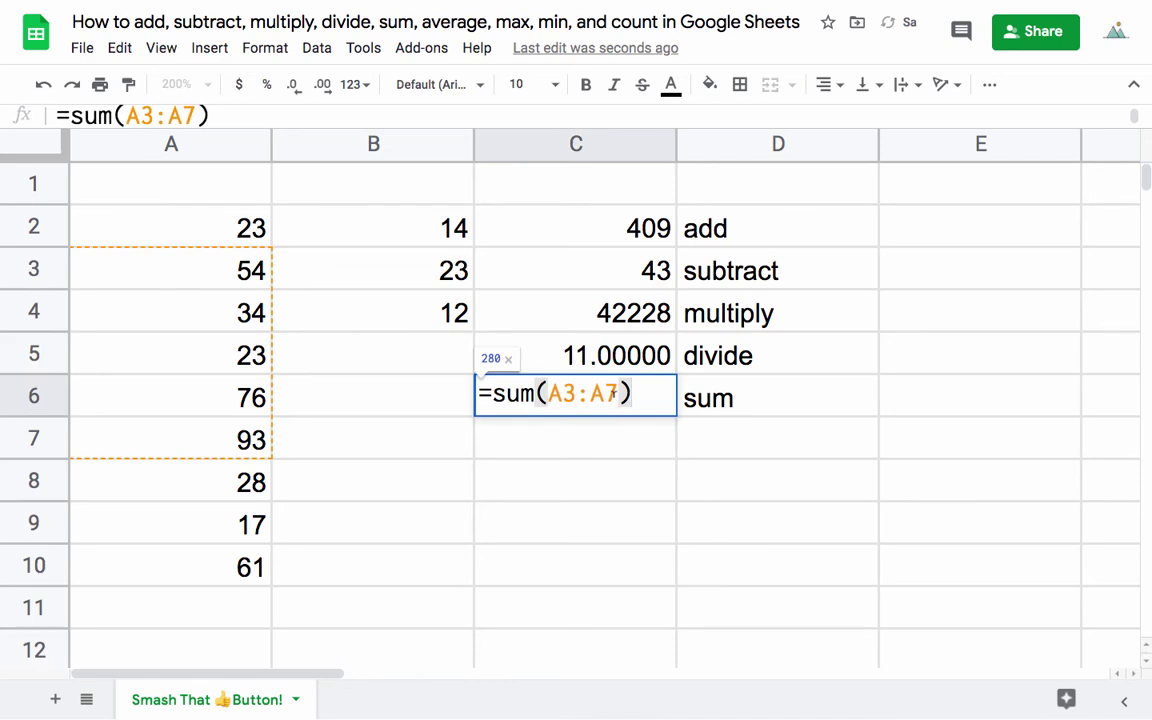
drag(618, 393, 548, 393)
key(BackSpace)
drag(210, 215, 387, 314)
key(Return)
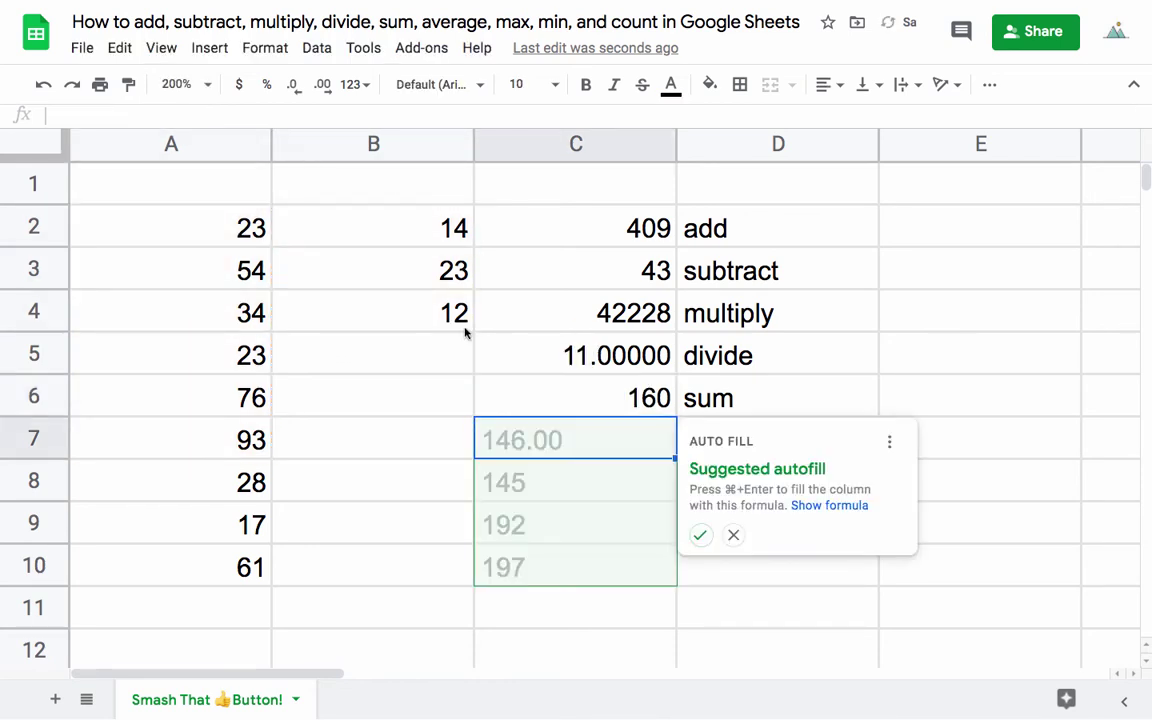
click(732, 540)
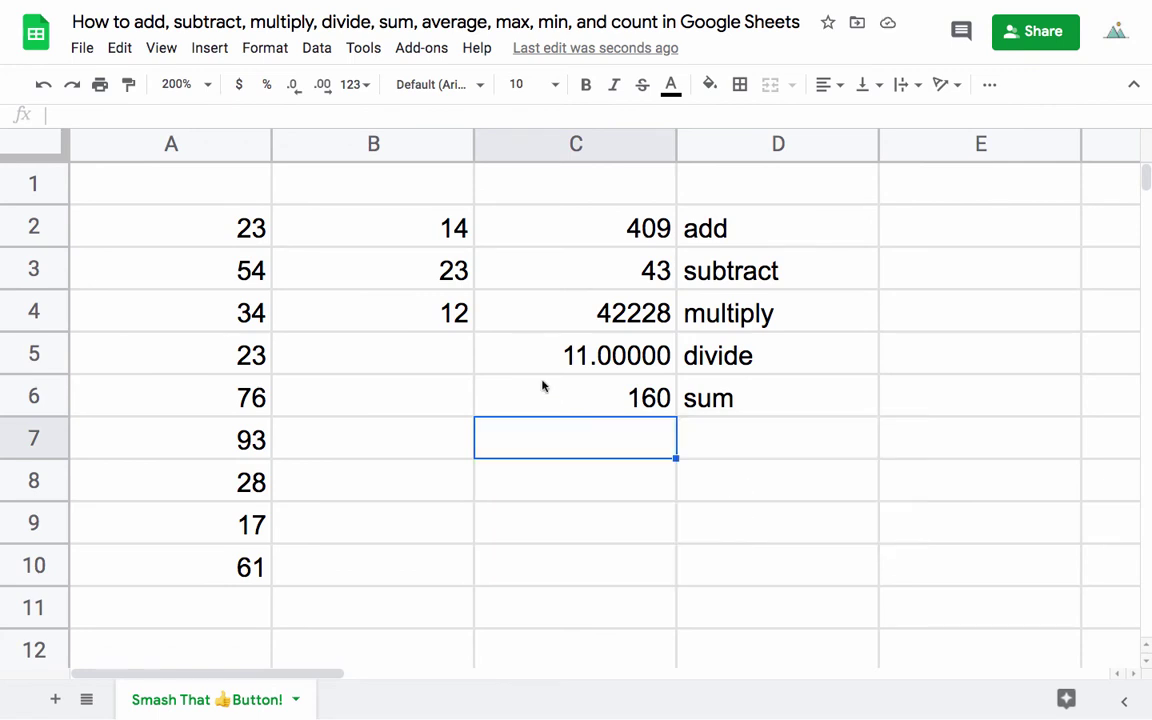
Clear the column B numbers and restore C6 to =sum(A2:A10), showing 409.
drag(402, 213, 441, 360)
key(Delete)
click(638, 399)
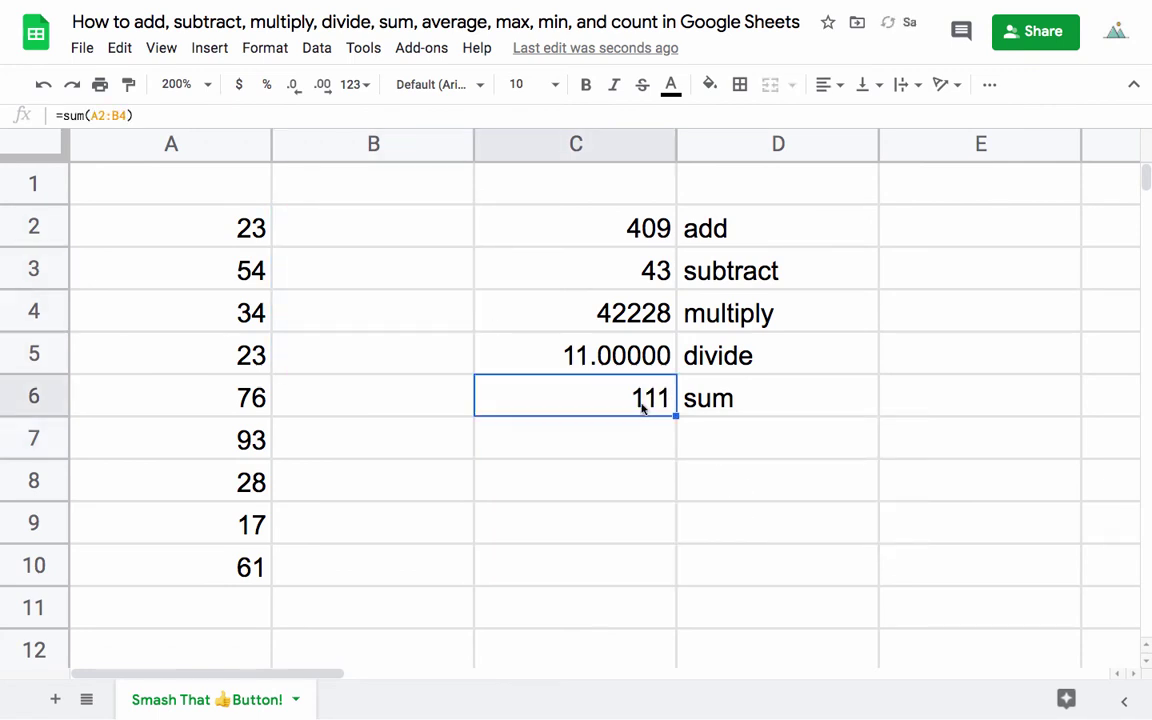
double_click(640, 395)
key(BackSpace)
key(BackSpace)
key(BackSpace)
key(BackSpace)
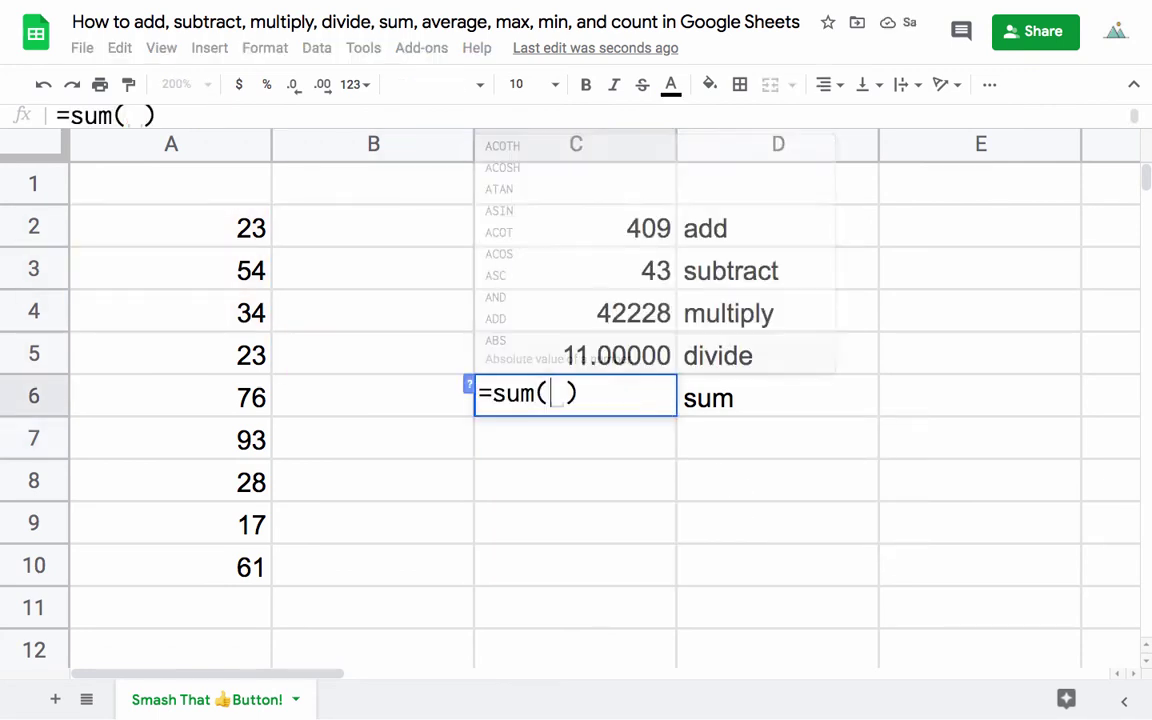
drag(235, 220, 225, 272)
drag(205, 484, 206, 558)
key(Return)
Label D7 'average' and enter =average(3,6,8) in C7.
click(716, 451)
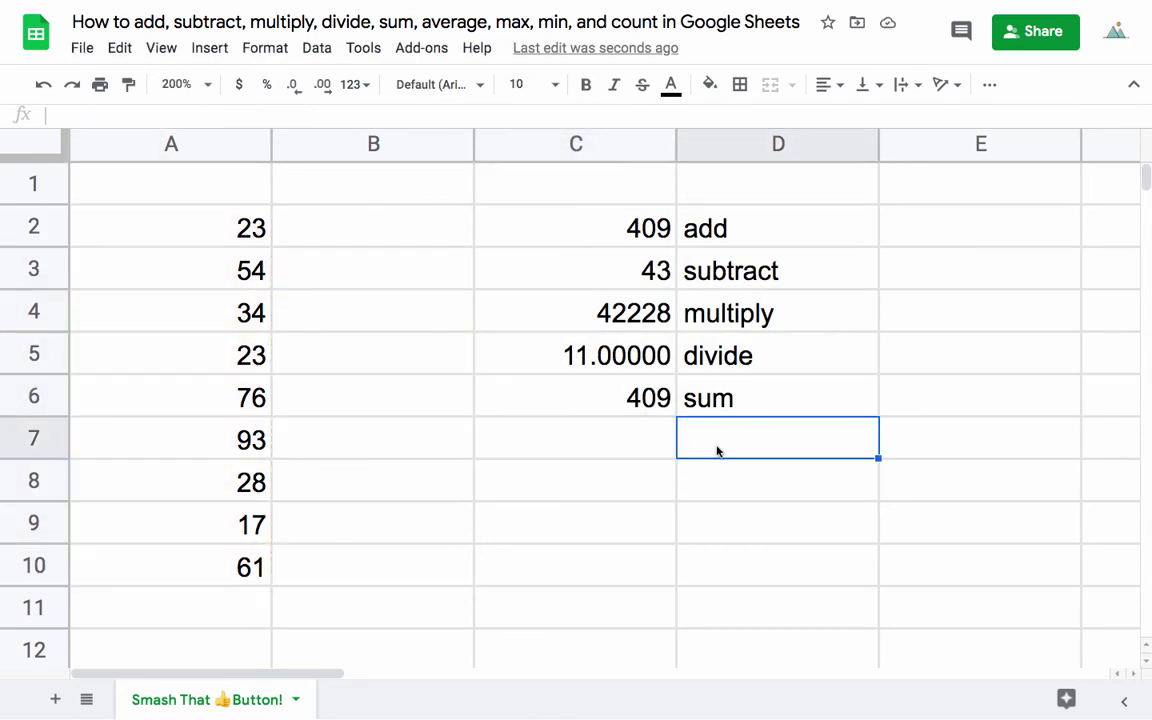
text(average)
key(Return)
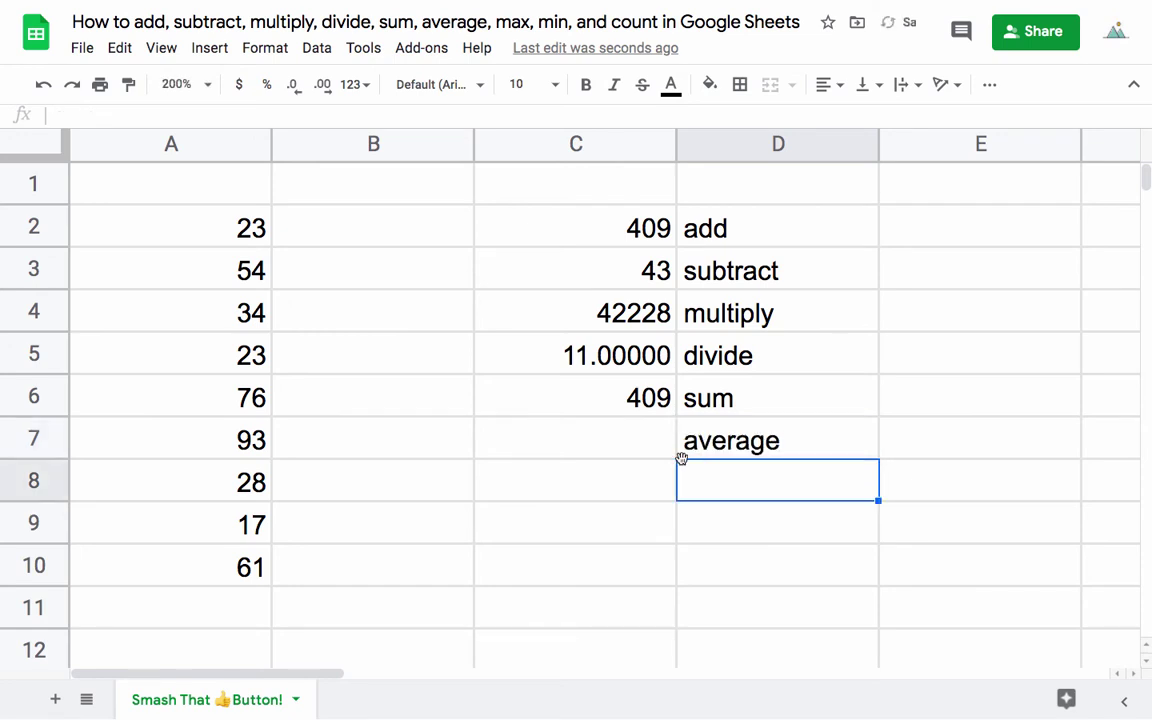
click(649, 457)
text(=aver)
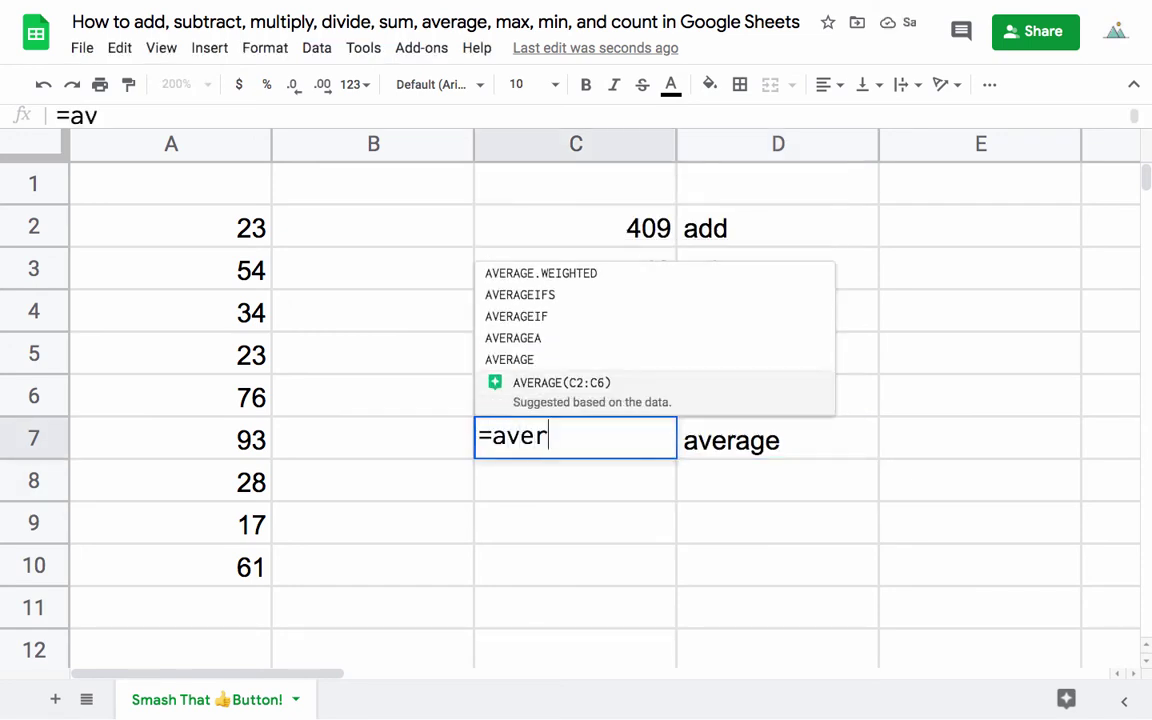
text(age()
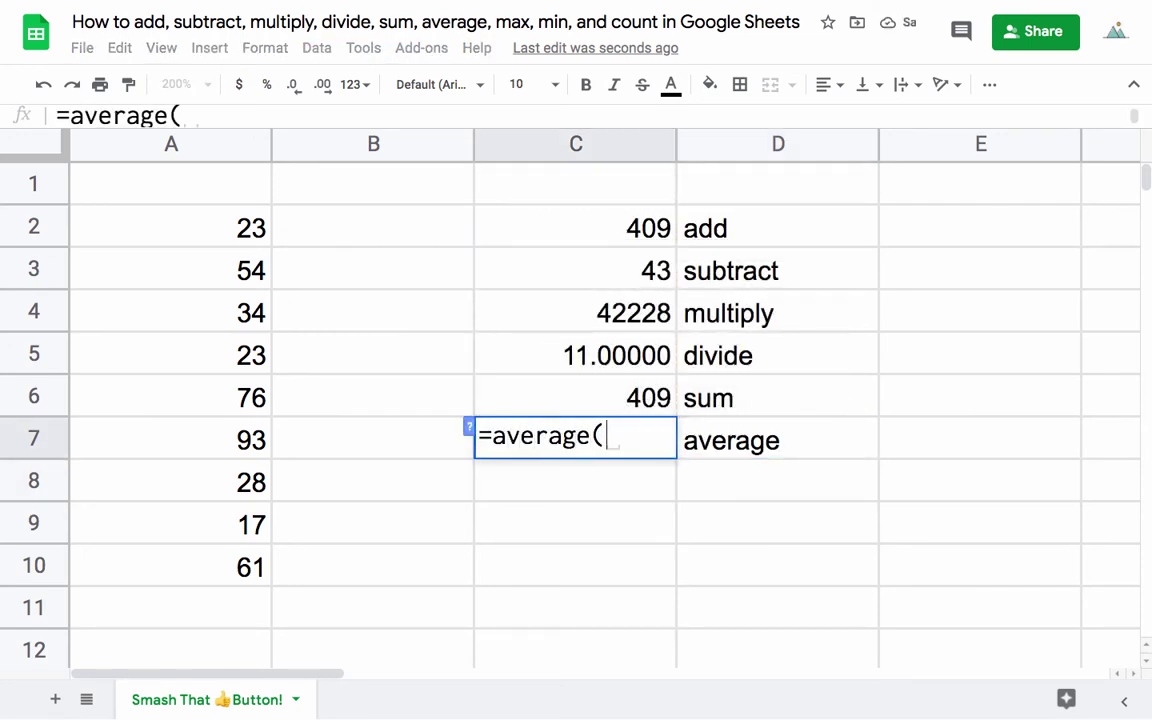
text(3,6)
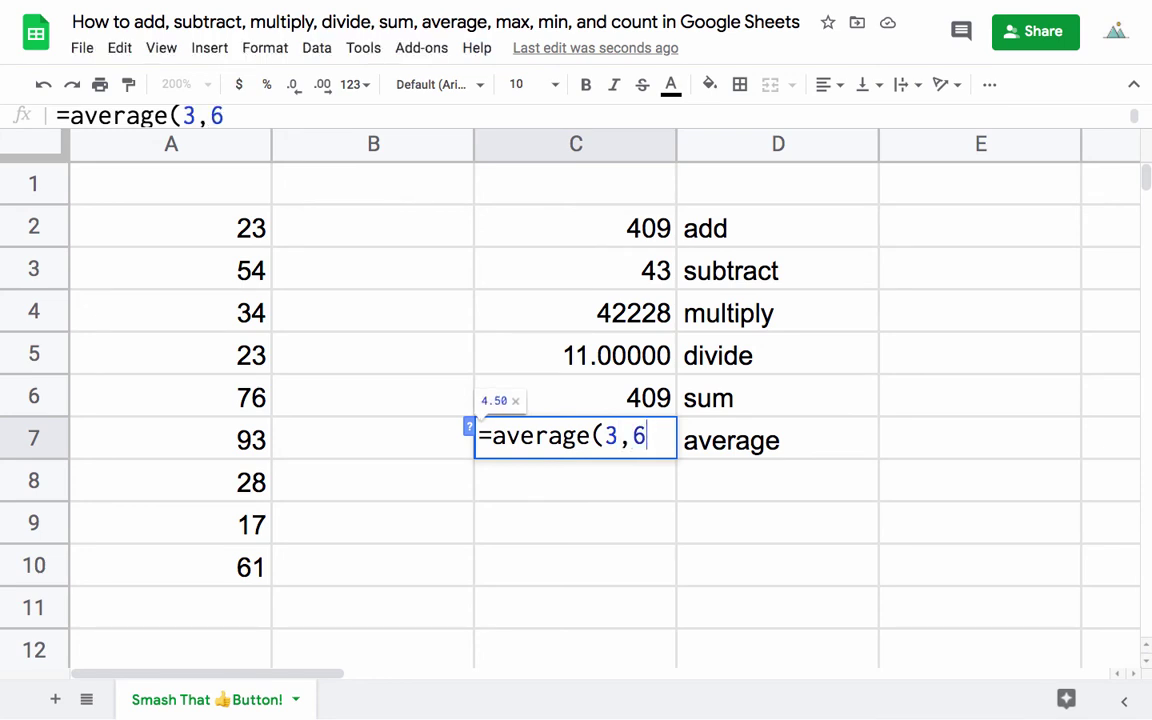
text(,8))
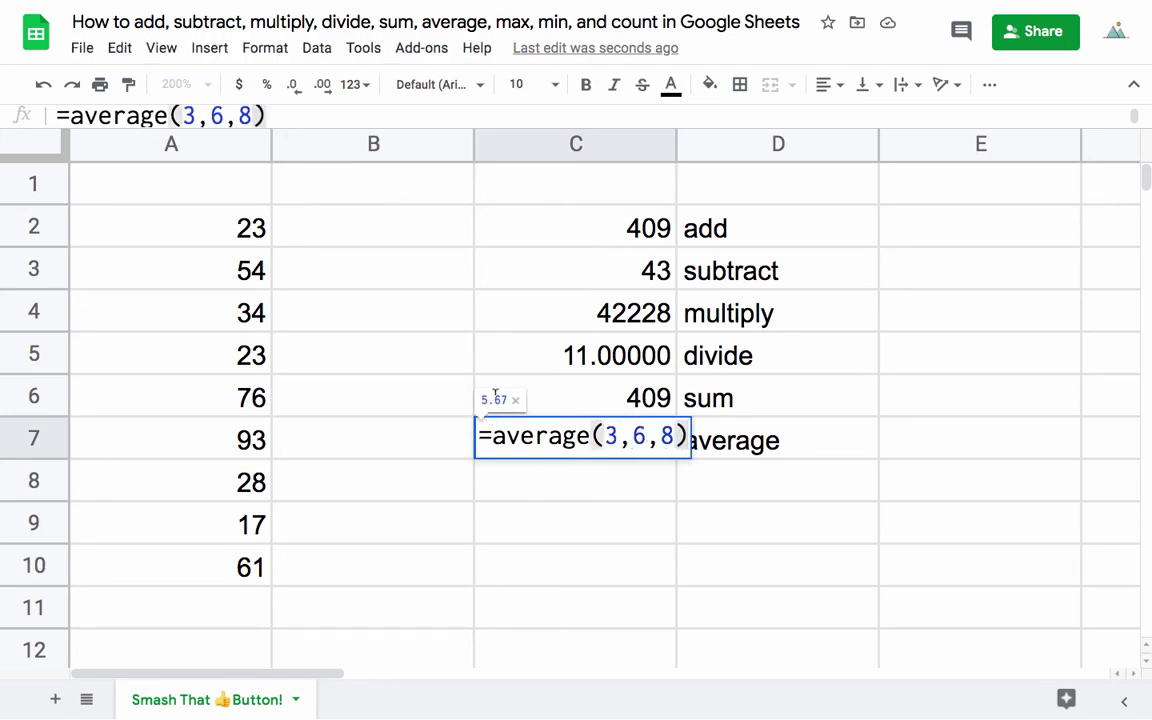
key(Return)
Change C7 to average A2:A6, then extend it to A2:A10, showing 45.44.
click(645, 450)
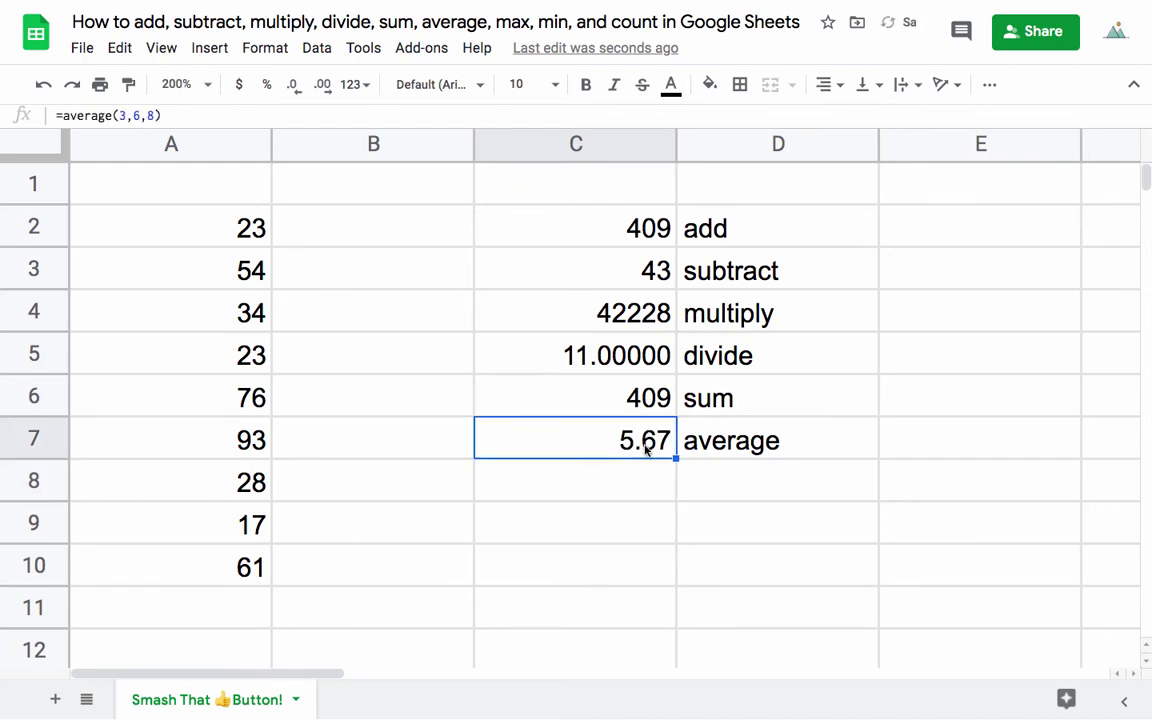
double_click(645, 450)
drag(677, 437, 601, 437)
key(BackSpace)
drag(222, 229, 224, 420)
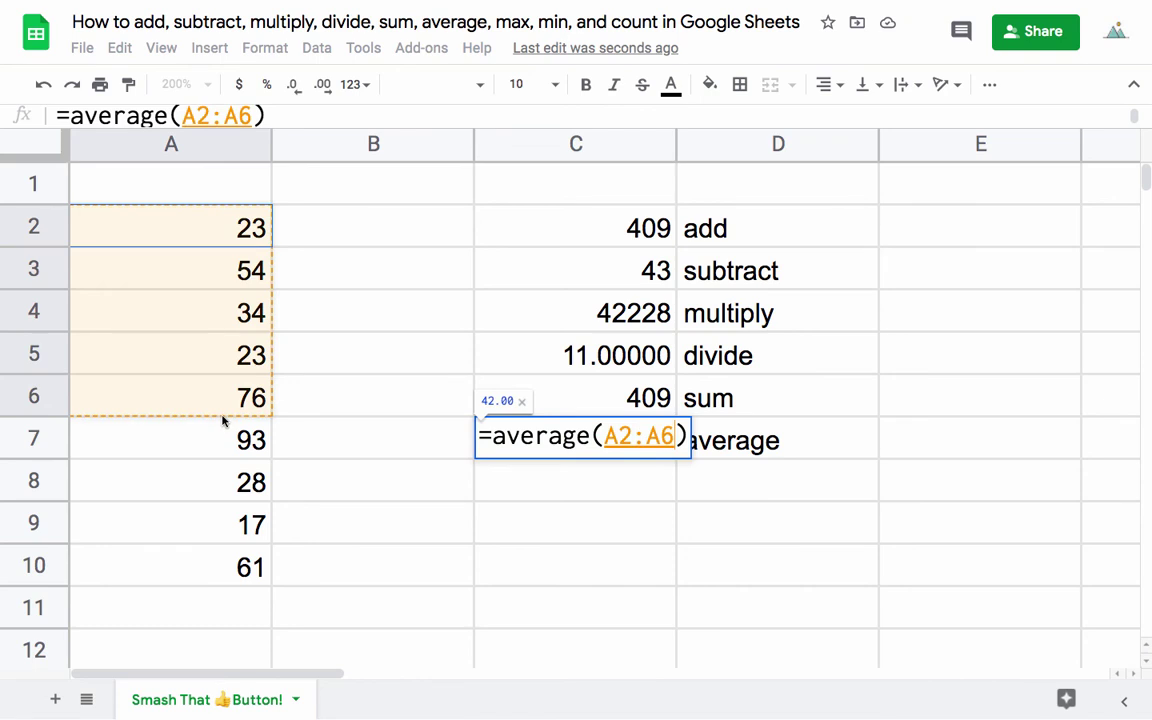
key(Return)
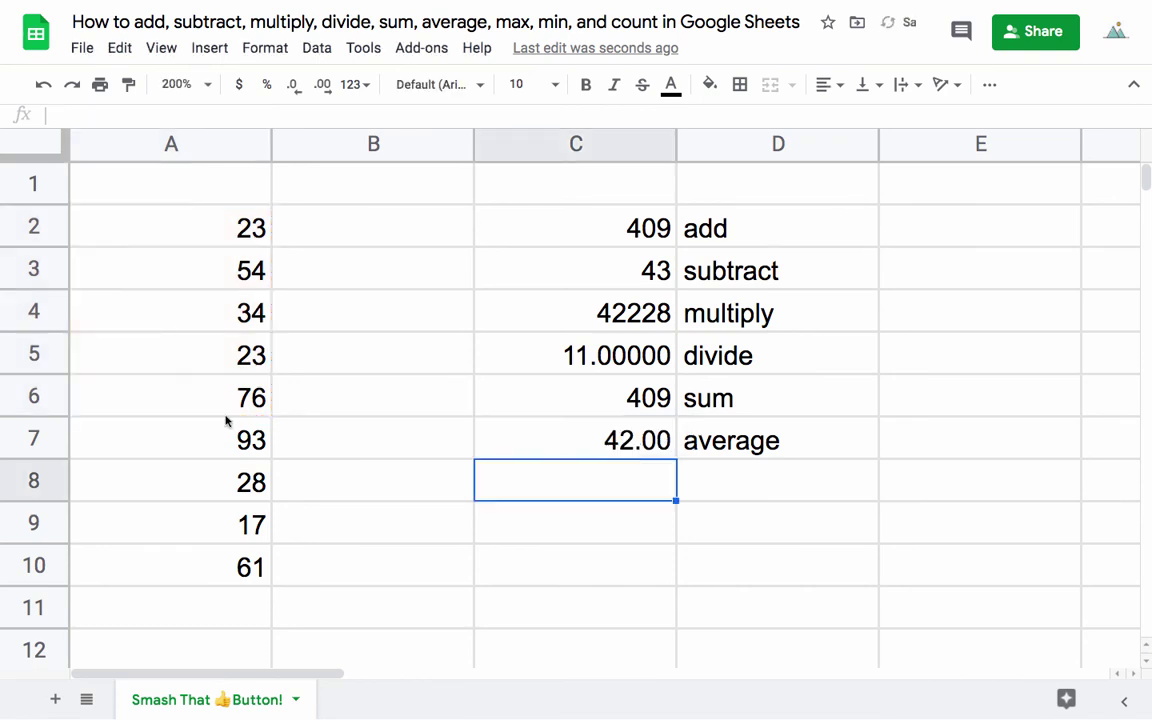
double_click(585, 448)
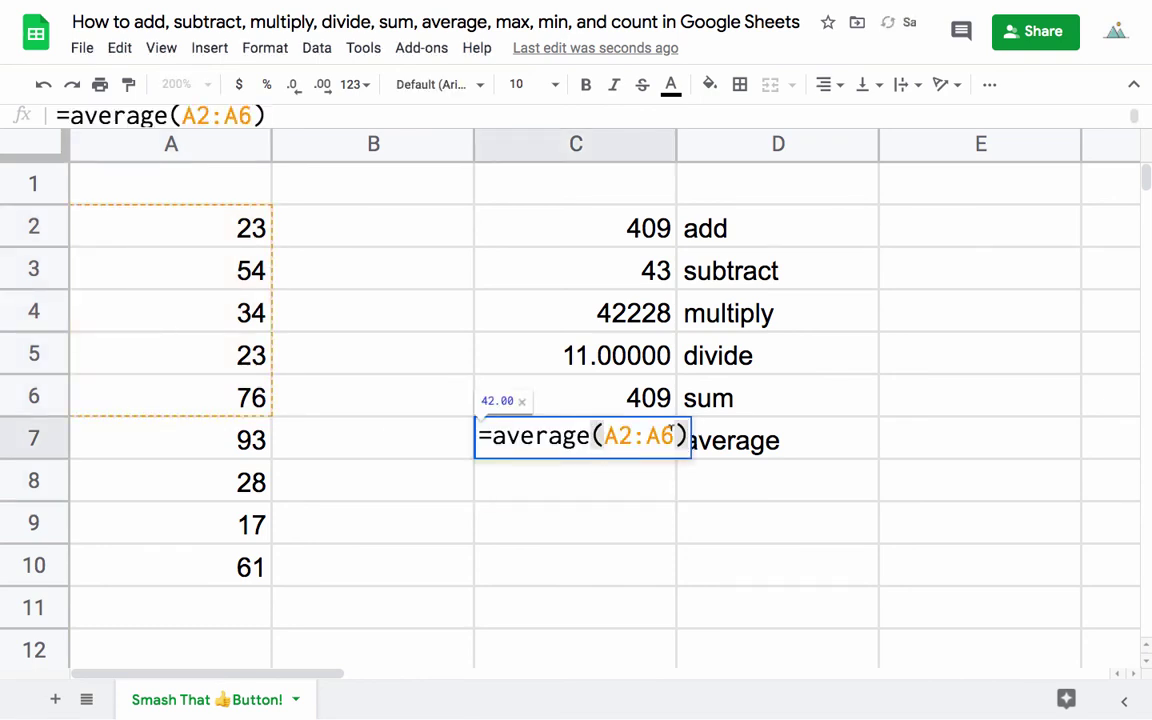
key(BackSpace)
text(10)
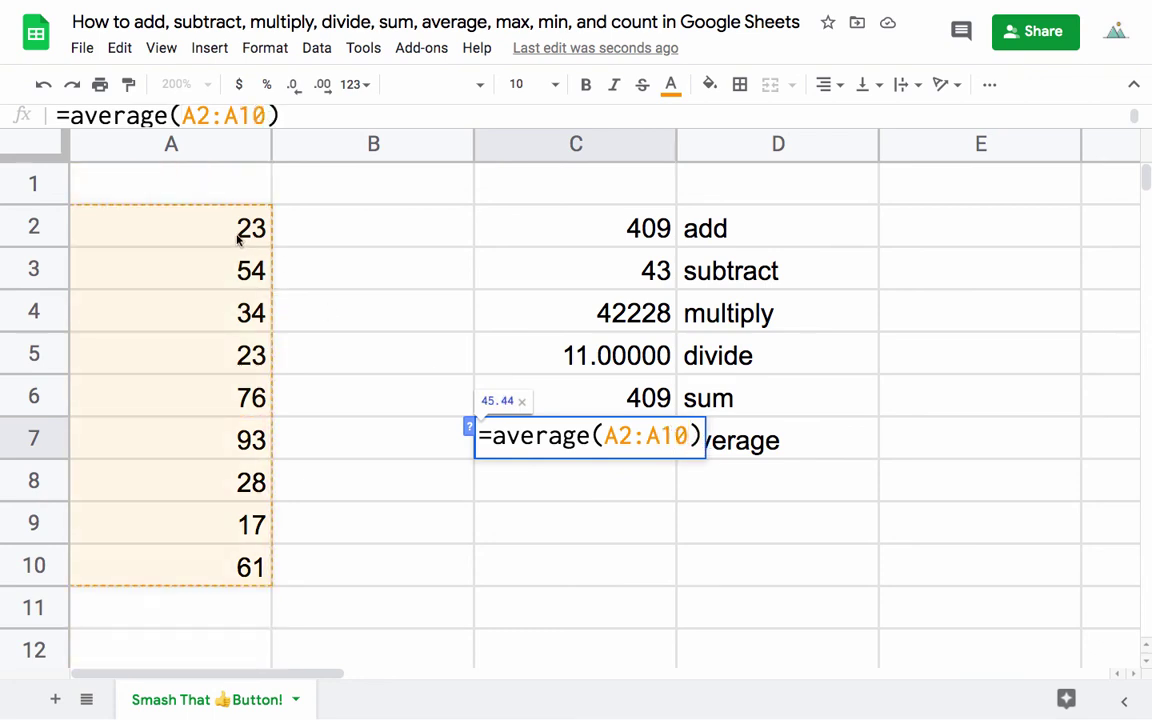
key(Return)
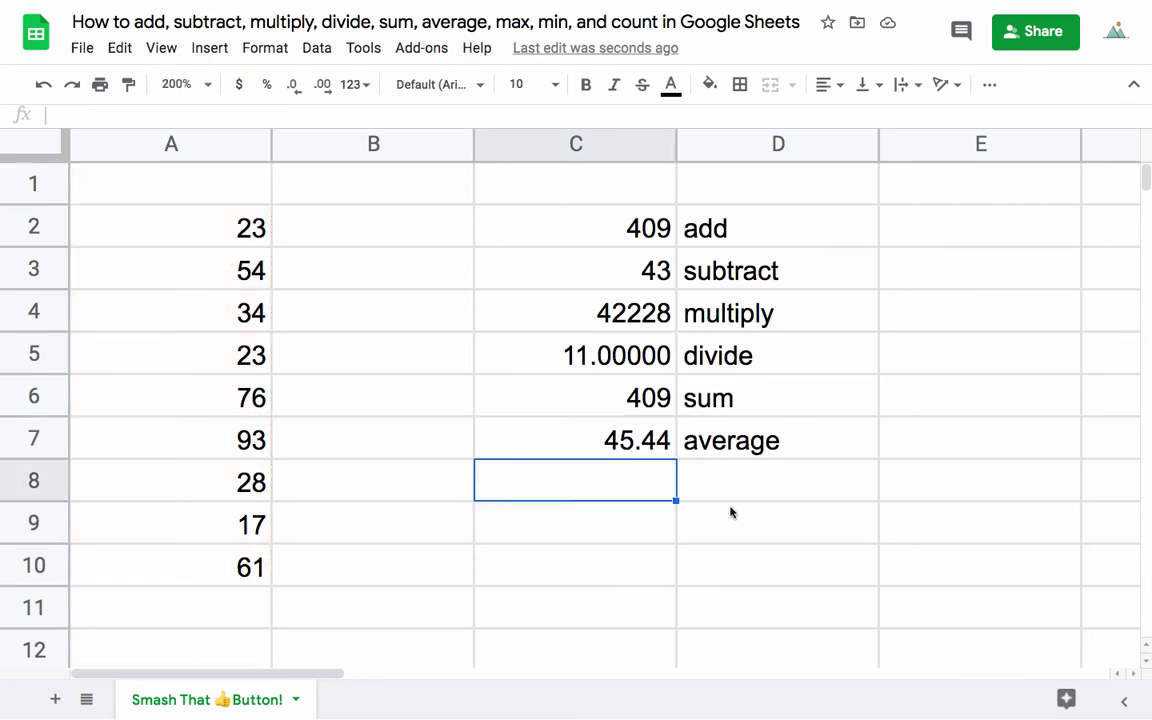
Label D8 'max' and enter =max(1,4,8) in C8.
click(738, 483)
text(max)
key(Return)
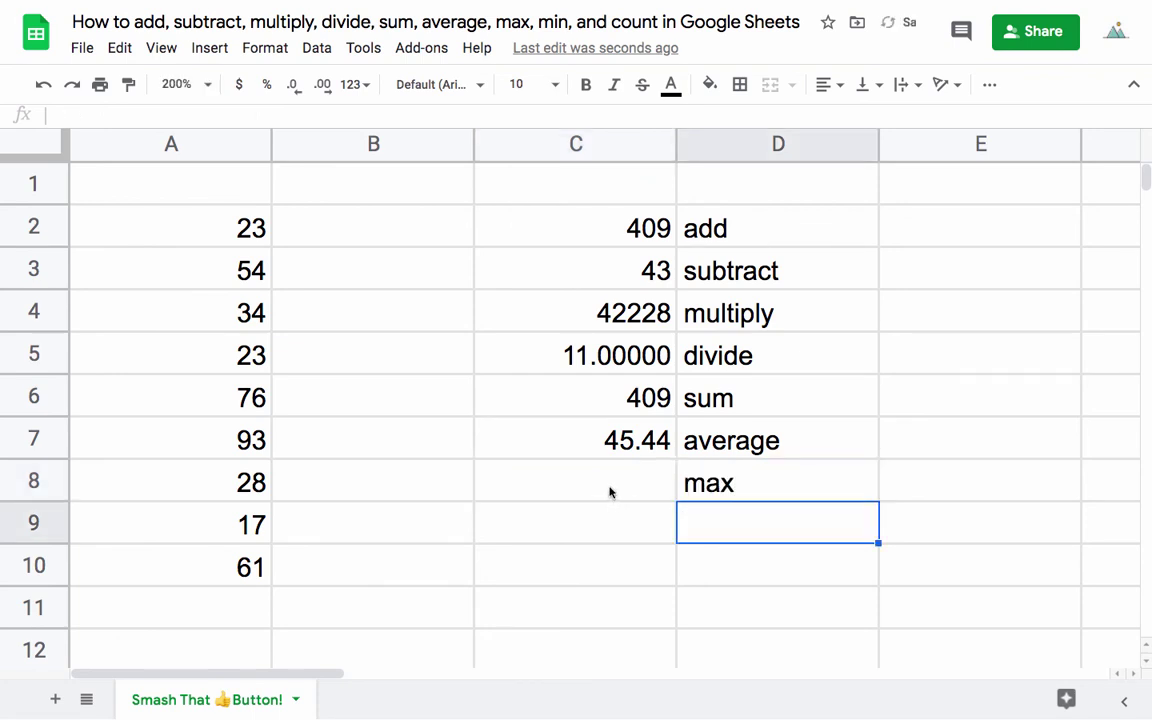
click(610, 491)
text(=max()
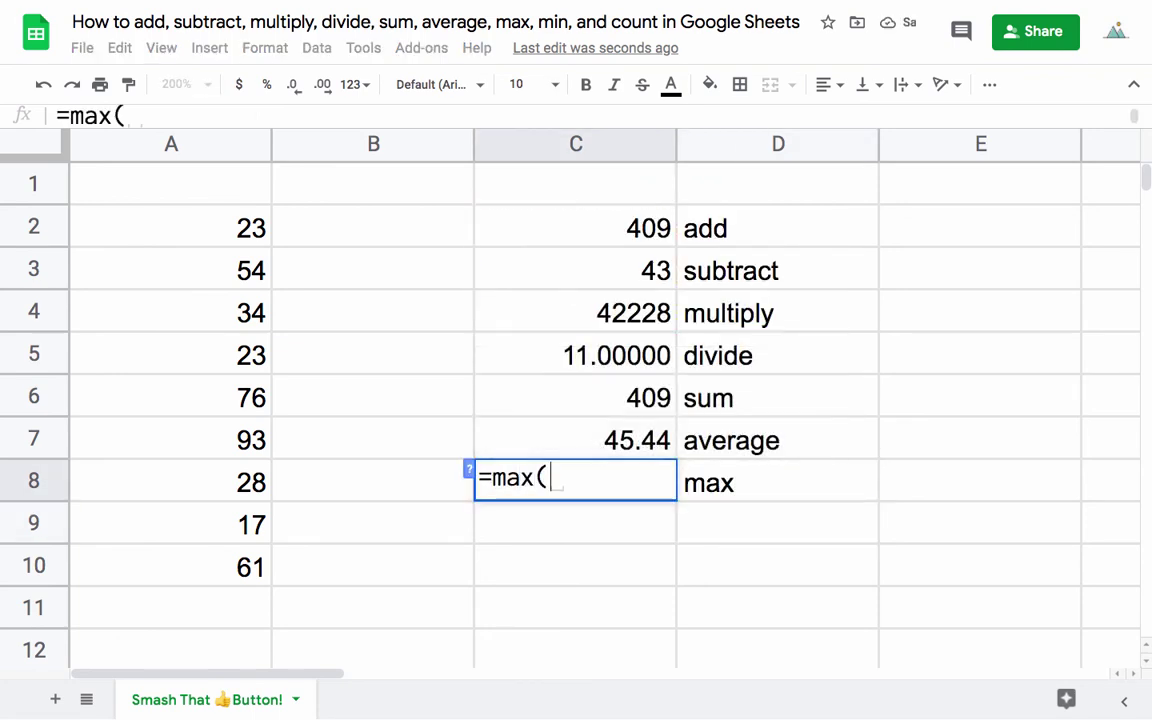
text(1,4,8))
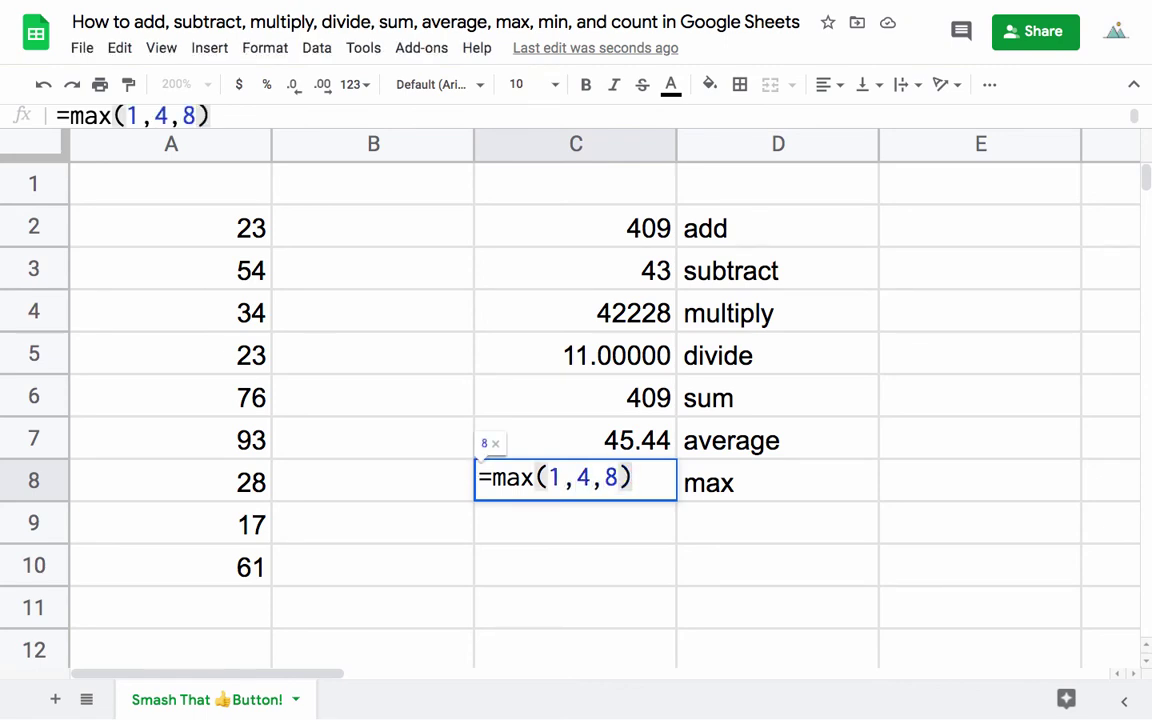
key(Return)
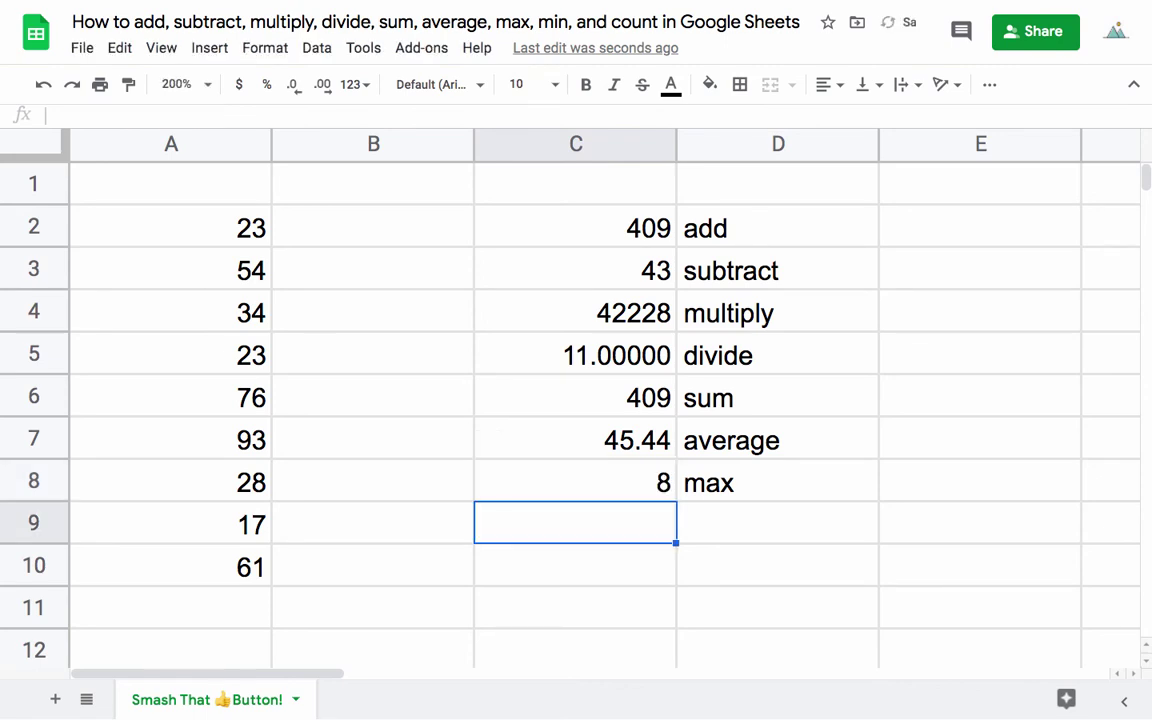
Change C8 to =max(A2:A10), returning 93.
click(658, 483)
double_click(658, 483)
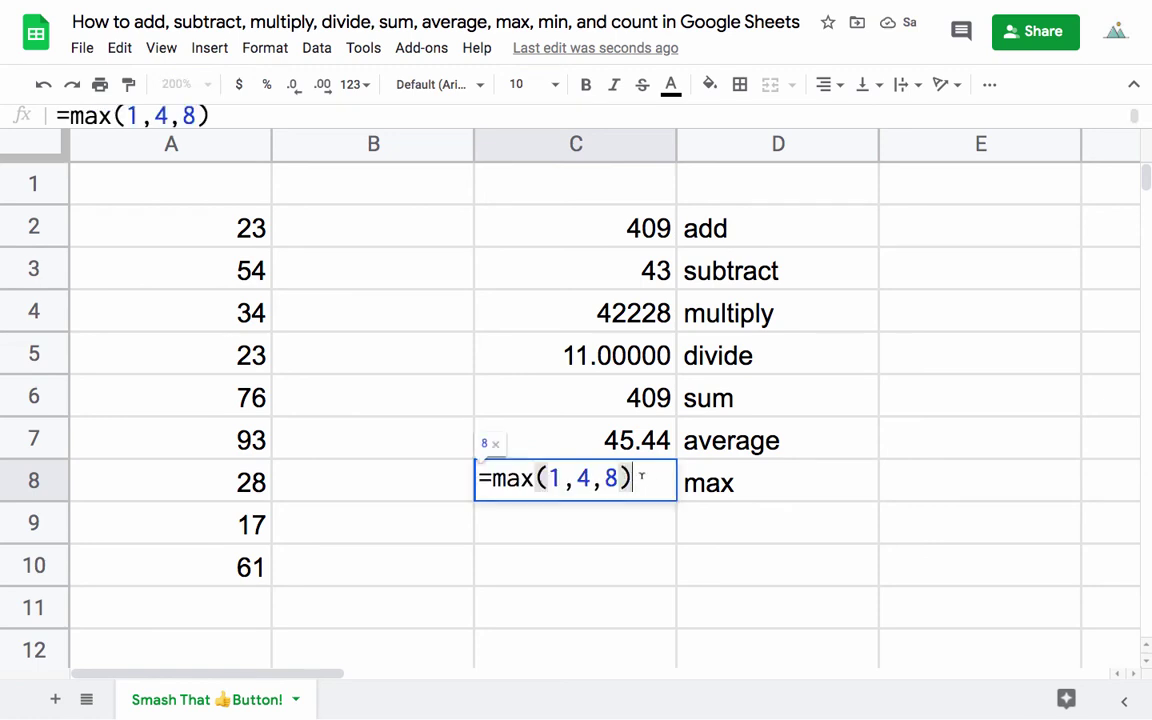
drag(645, 477, 548, 478)
key(BackSpace)
drag(217, 216, 240, 563)
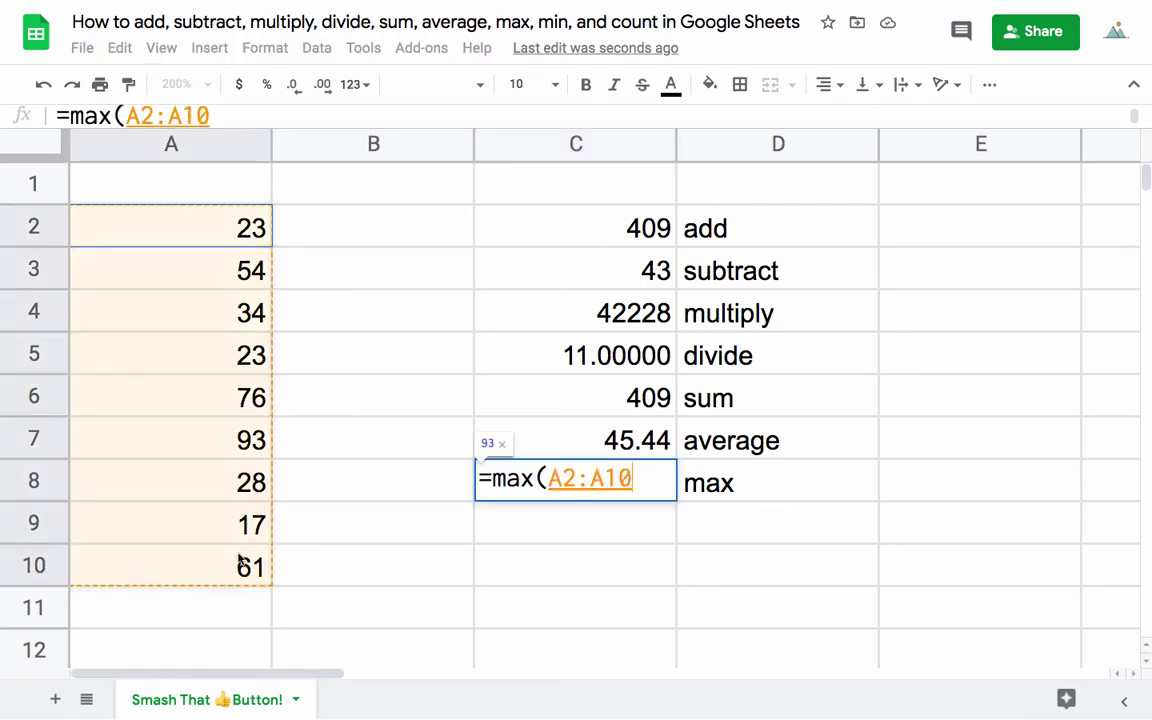
text())
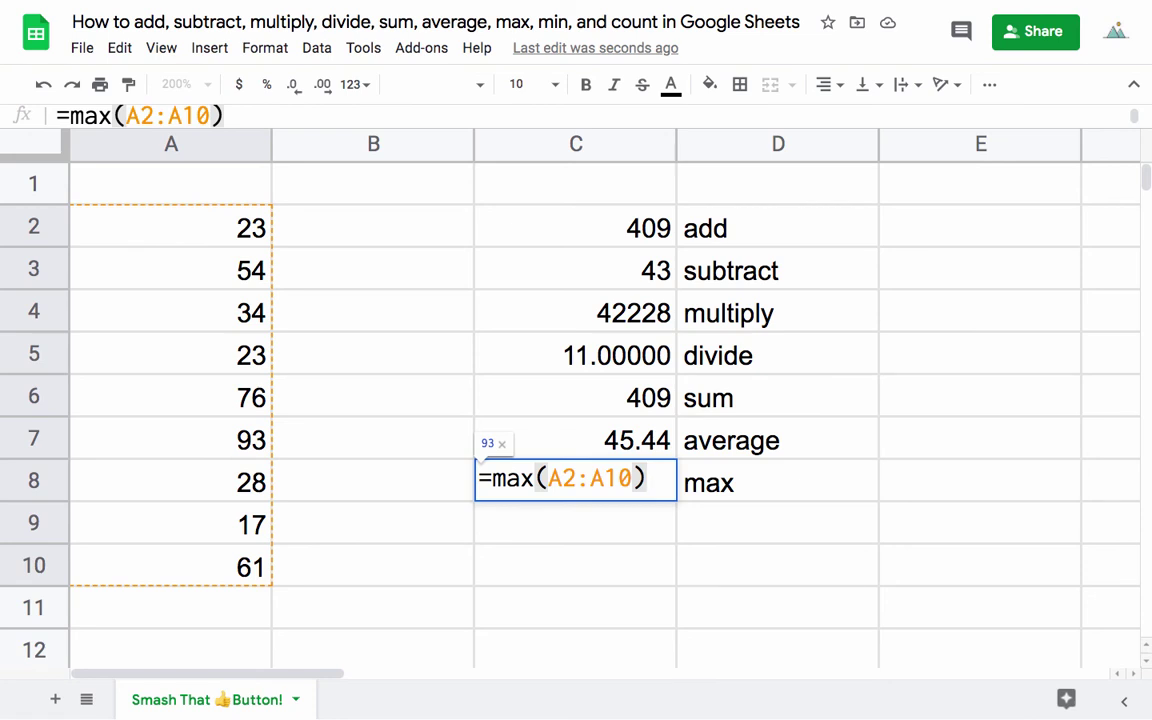
key(Return)
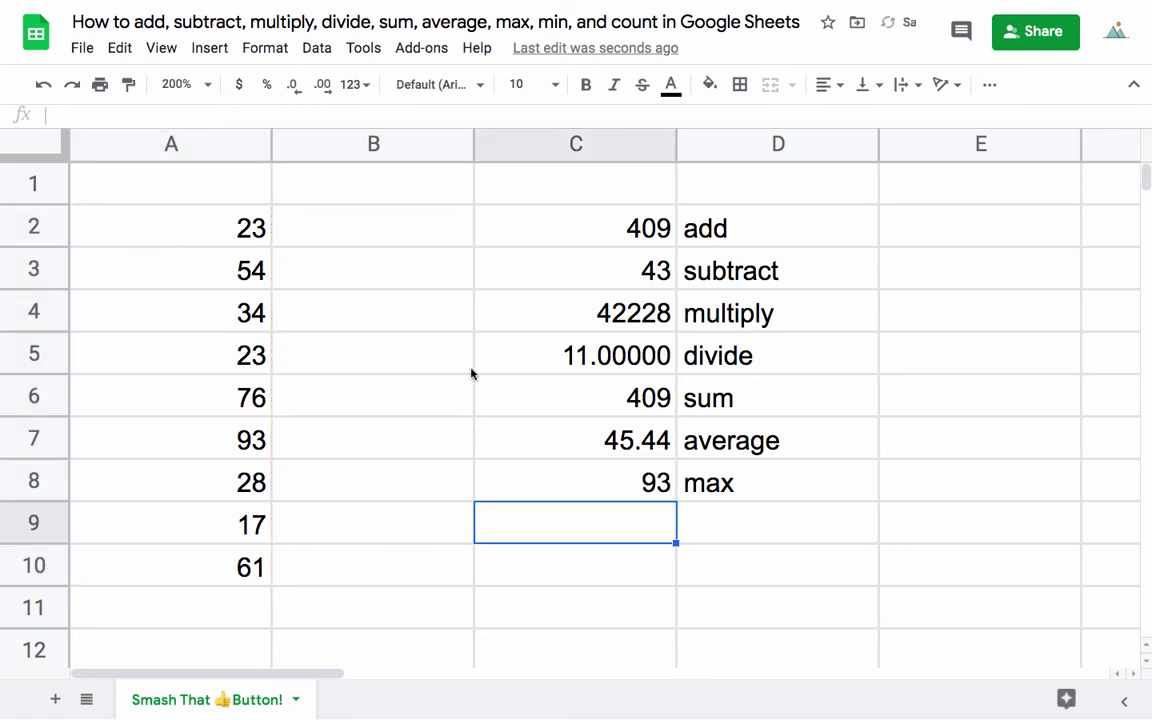
click(668, 494)
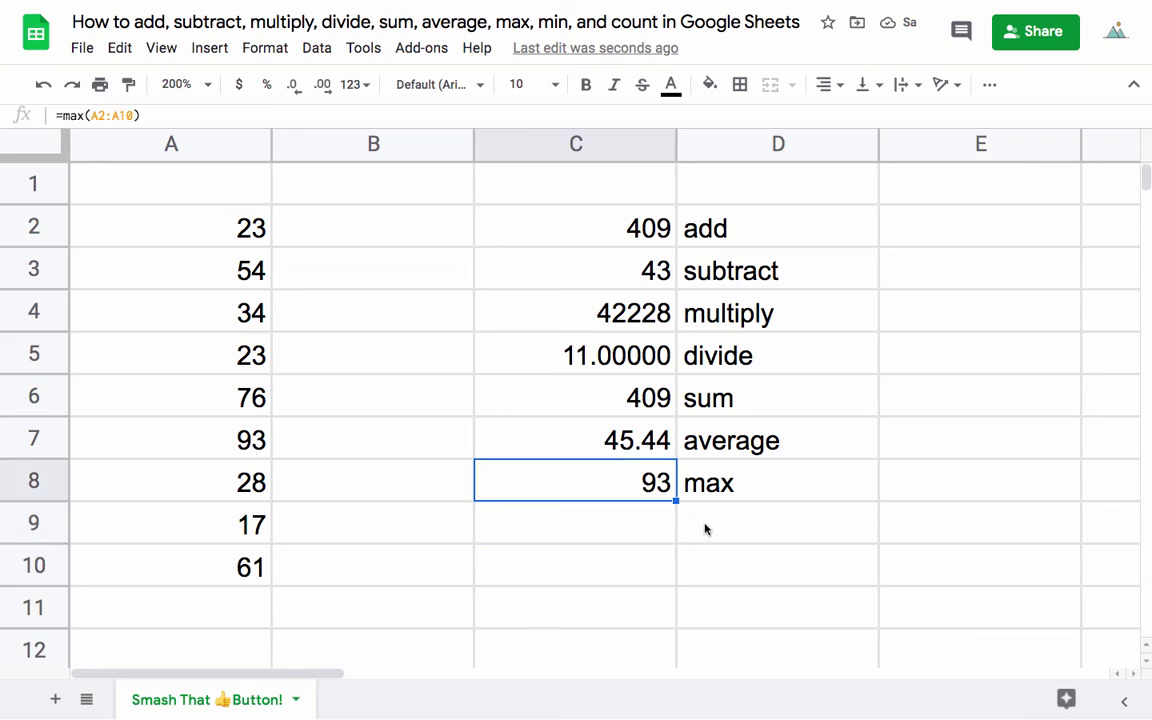
Label D9 'minimum' and rename the D8 label to 'maximum'.
click(705, 529)
text(min)
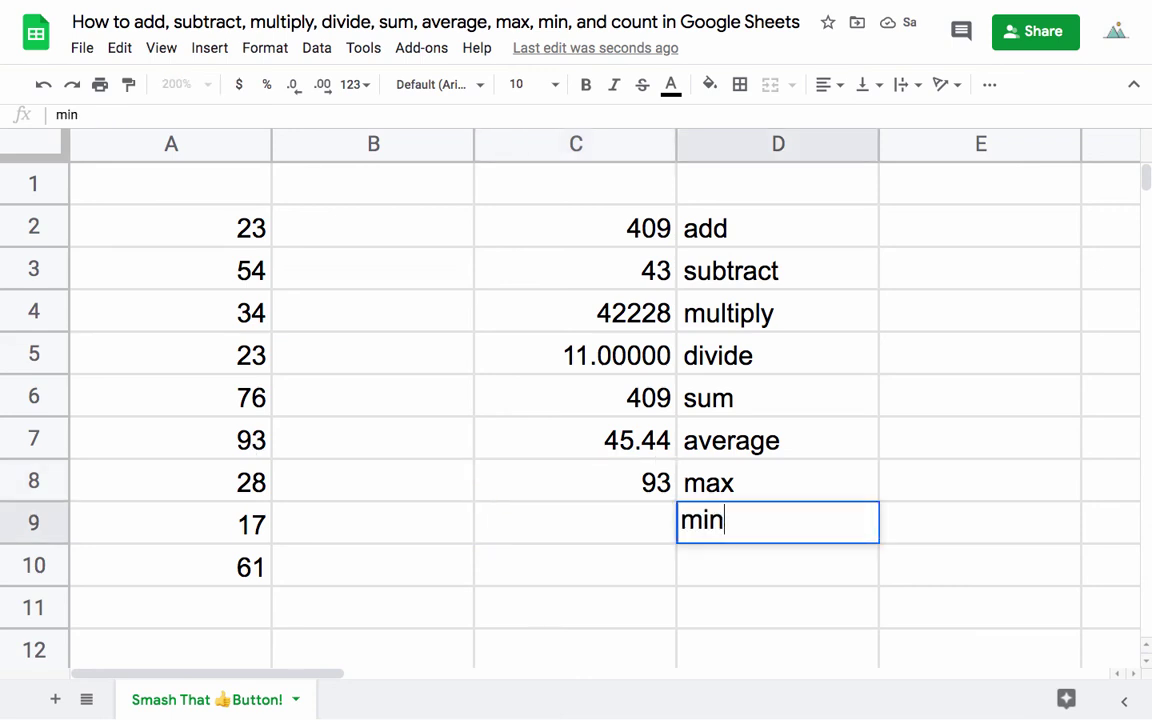
text(imum)
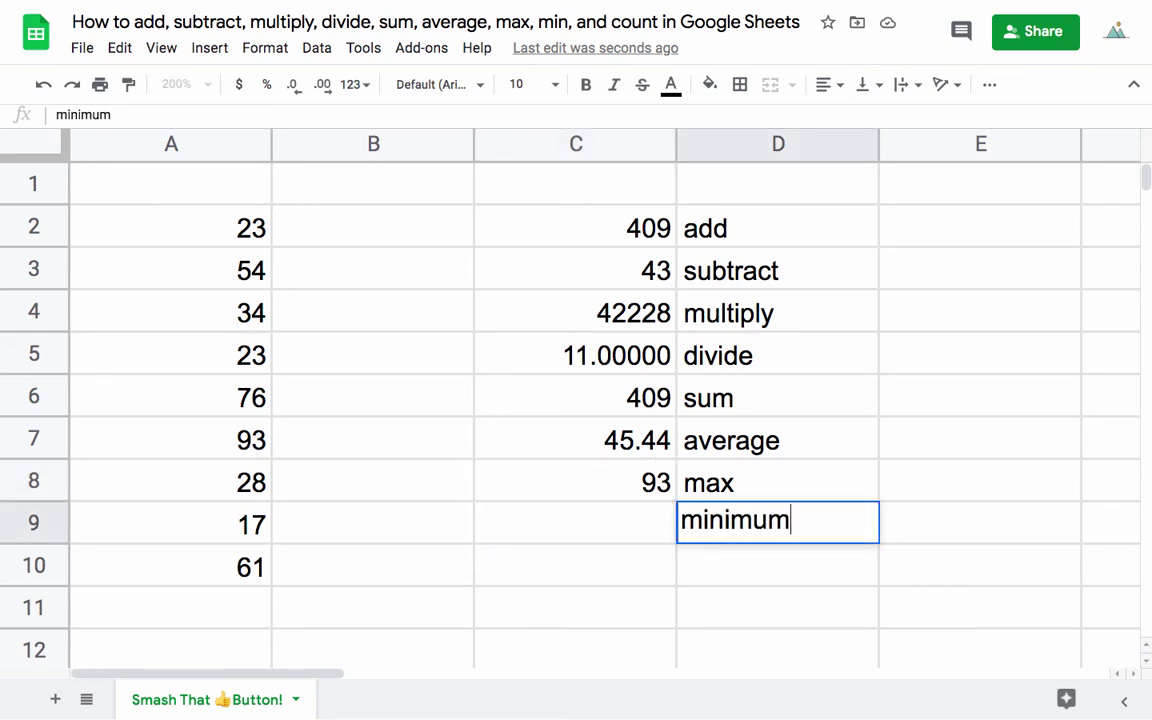
key(Return)
double_click(765, 497)
text(imum)
key(Return)
Enter a test =min(2,5,8) in C9.
click(648, 519)
text(=)
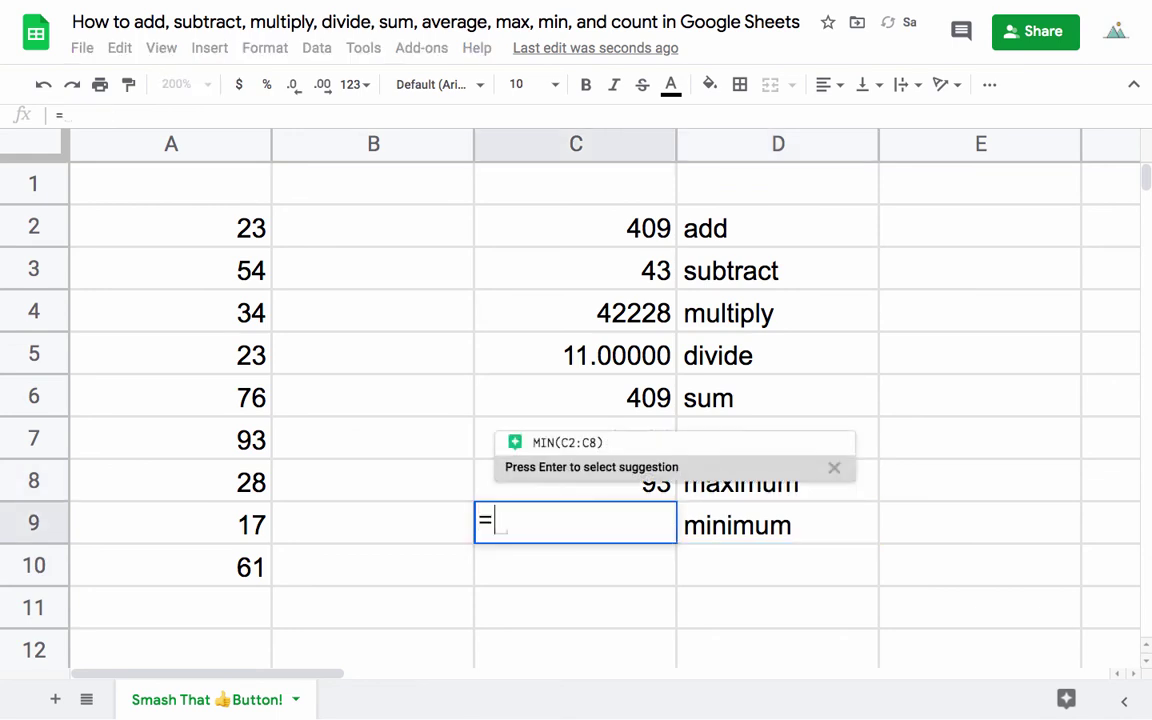
text(min(2,5)
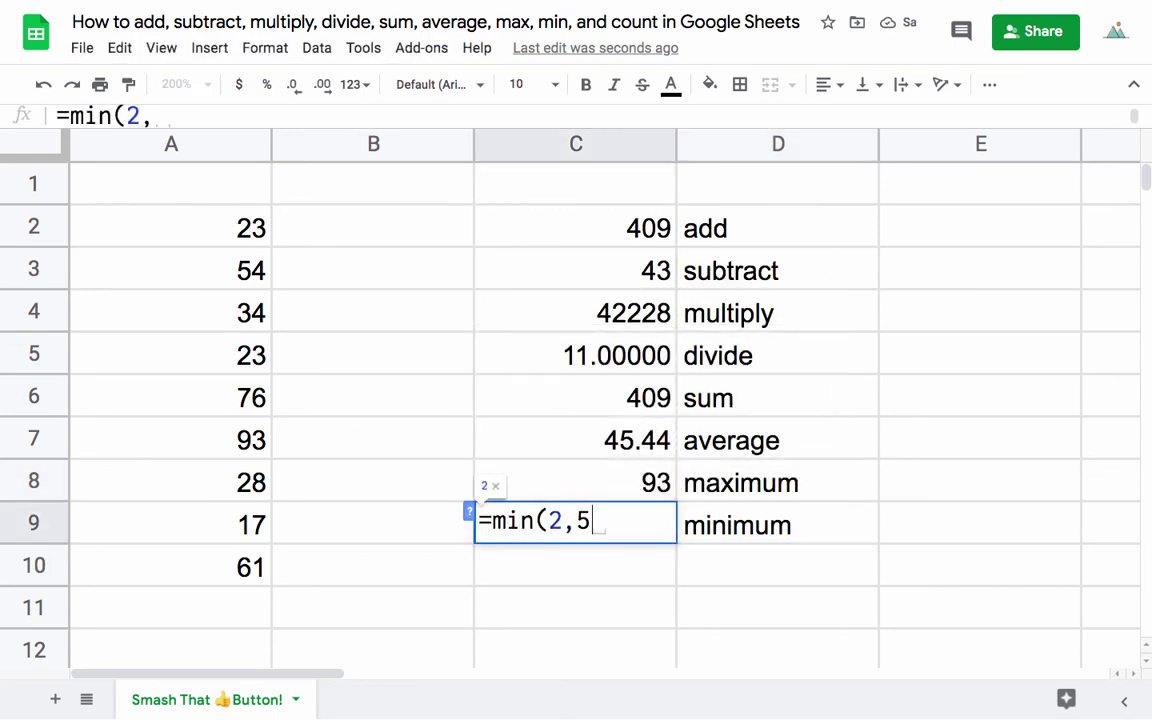
text(,8))
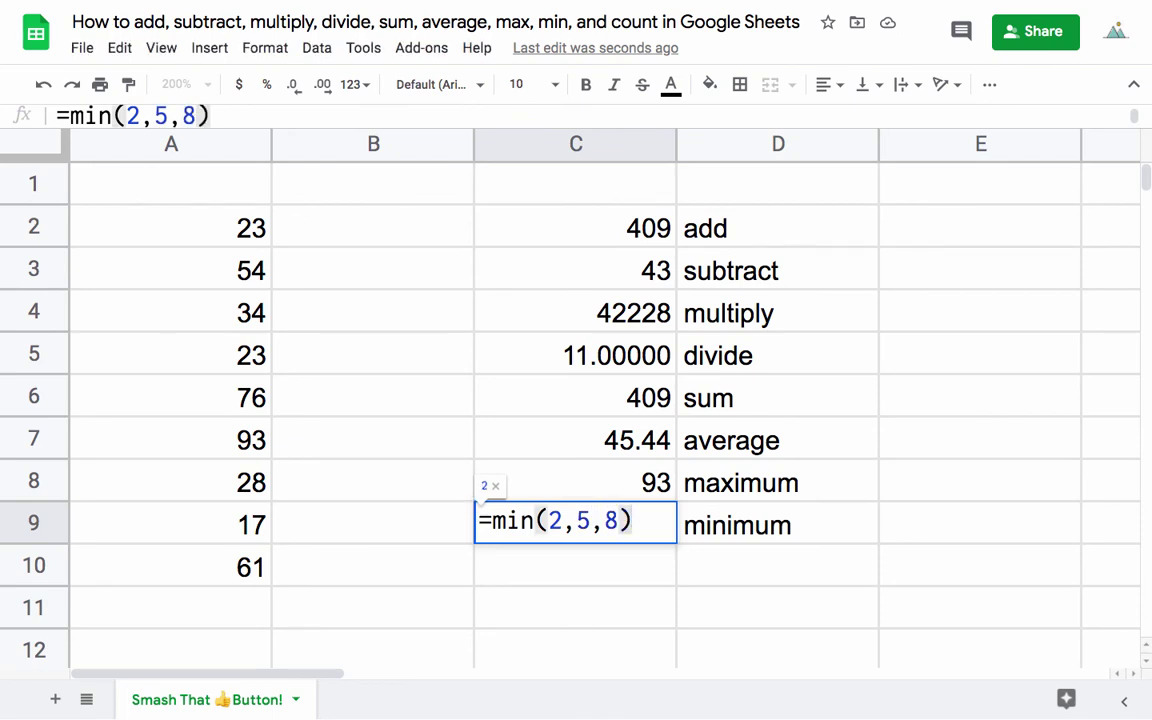
key(Return)
Change C9 to =min(A2:A10) and confirm its 17 matches A9.
double_click(662, 530)
key(BackSpace)
key(BackSpace)
key(BackSpace)
key(BackSpace)
key(BackSpace)
key(BackSpace)
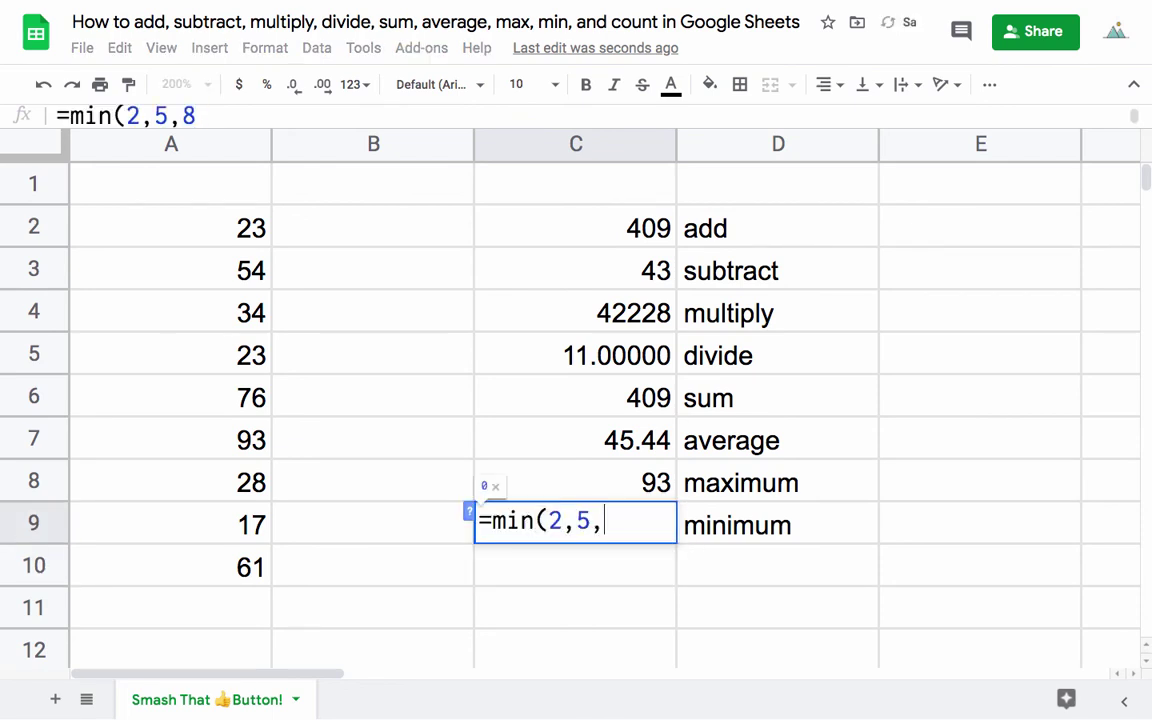
drag(240, 228, 247, 566)
text())
key(Return)
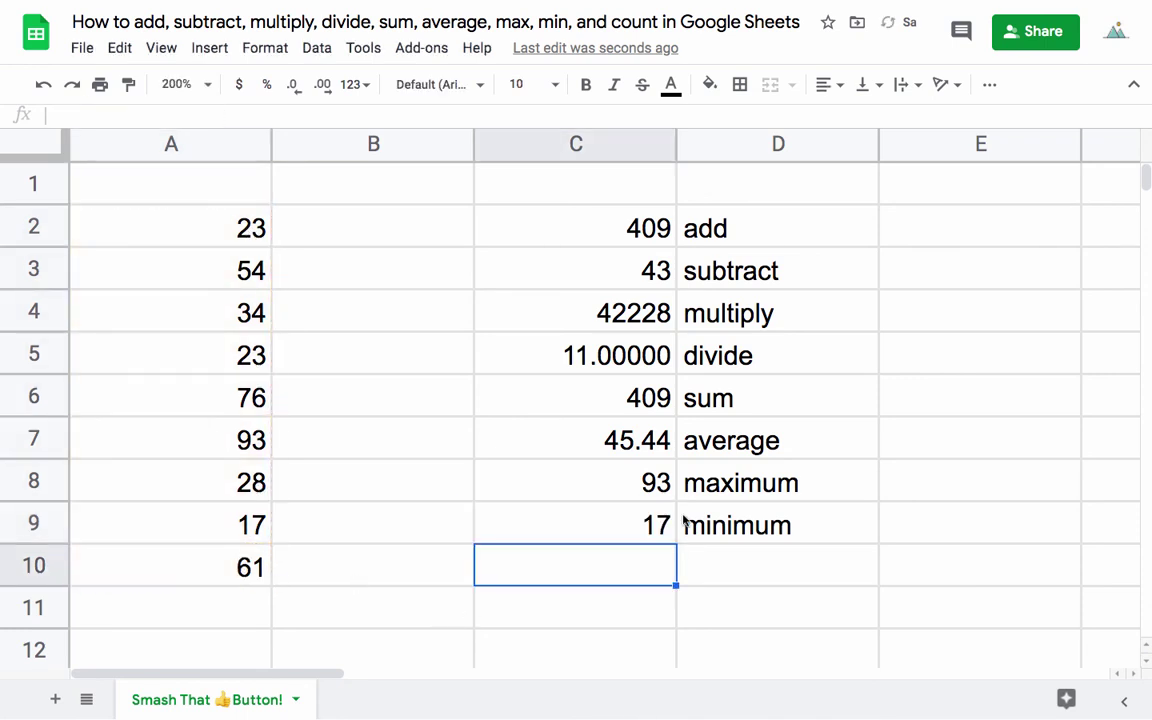
key(Up)
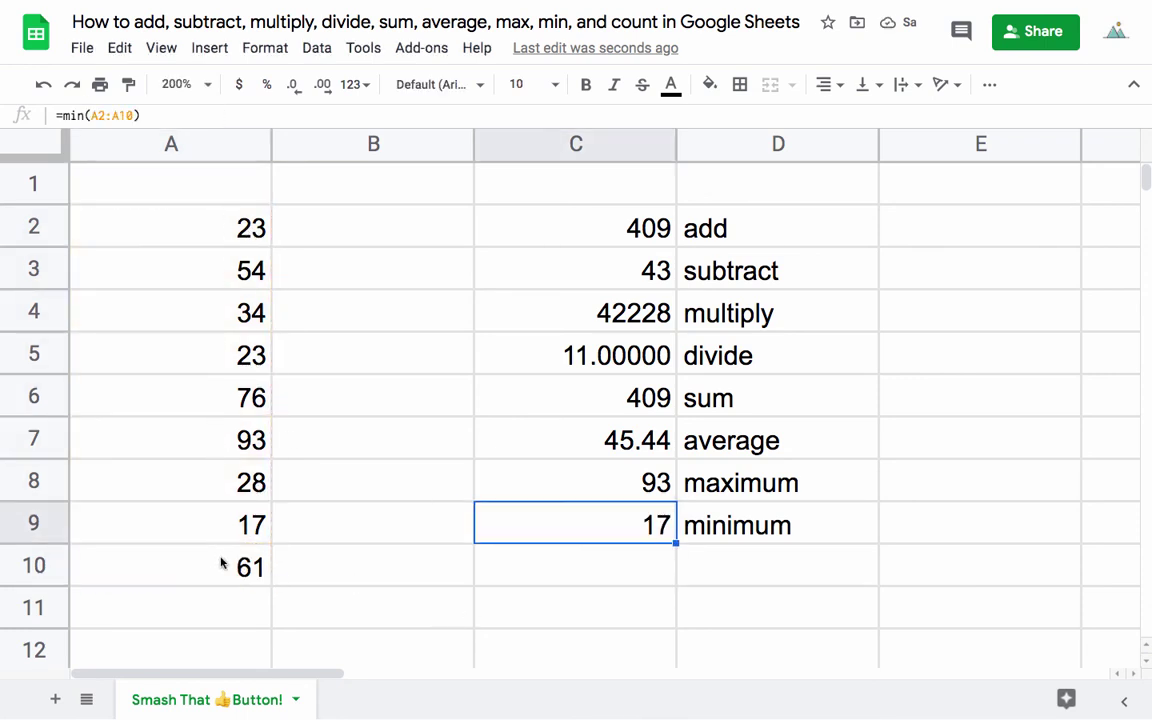
click(230, 522)
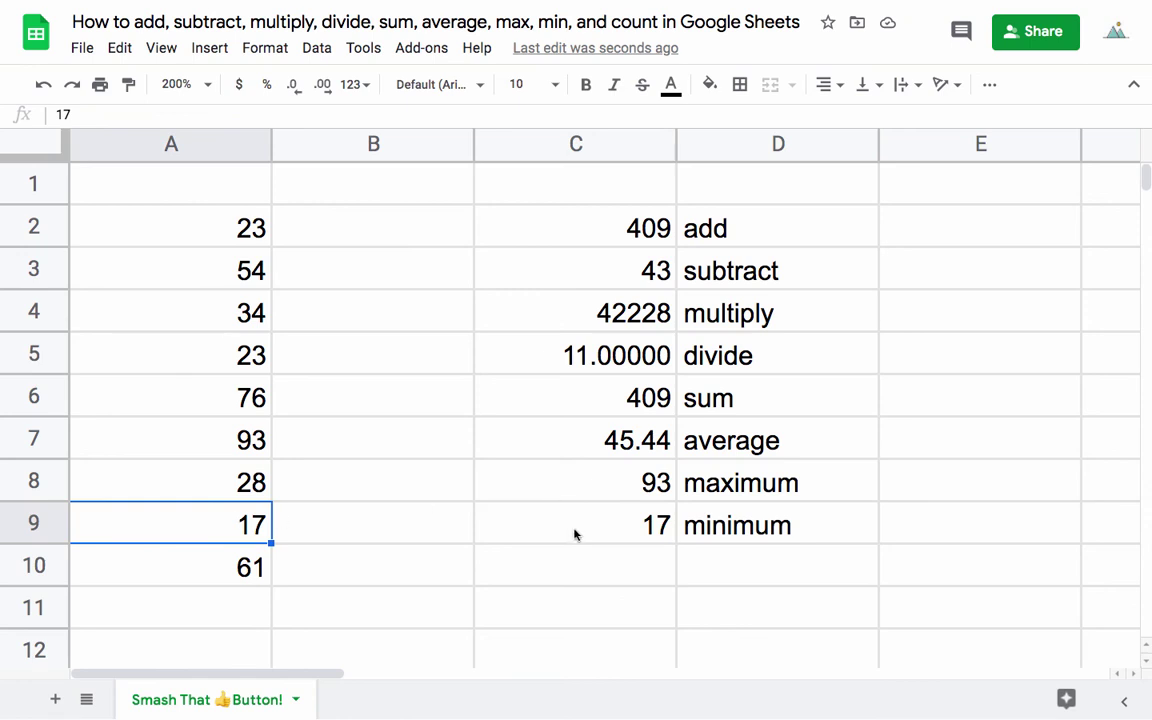
Label D10 'count', enter =count(2,5,8) in C10, then add an extra 8.
click(720, 558)
text(count)
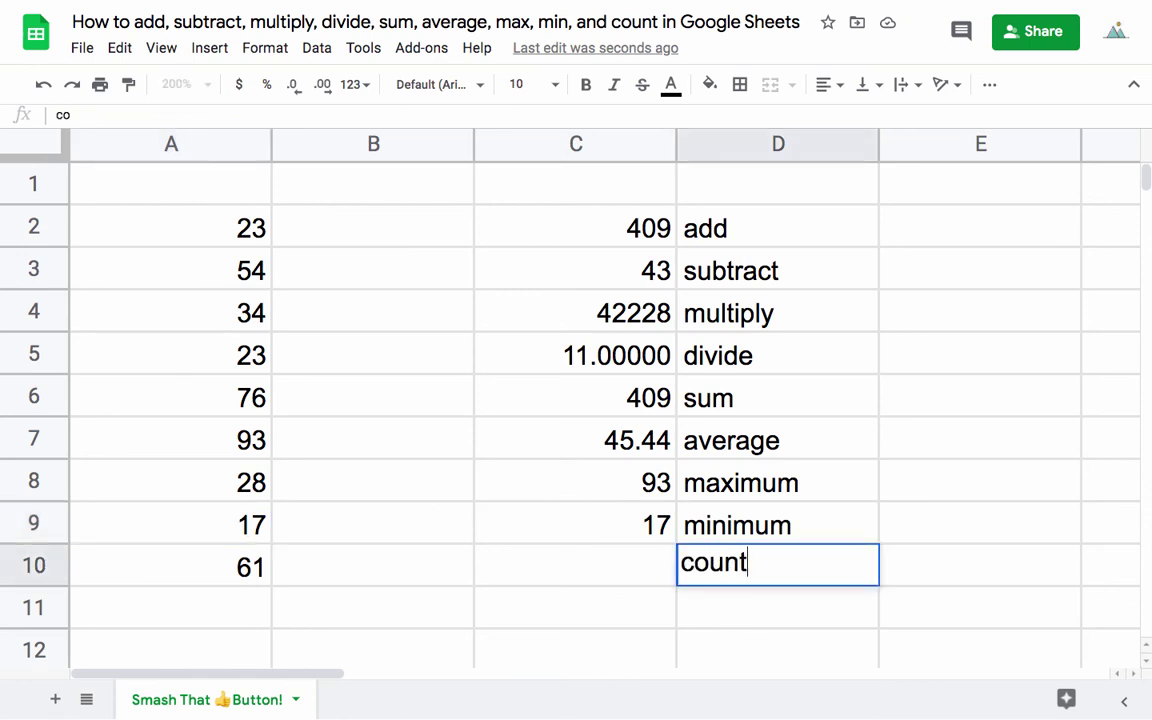
click(631, 576)
text(=count()
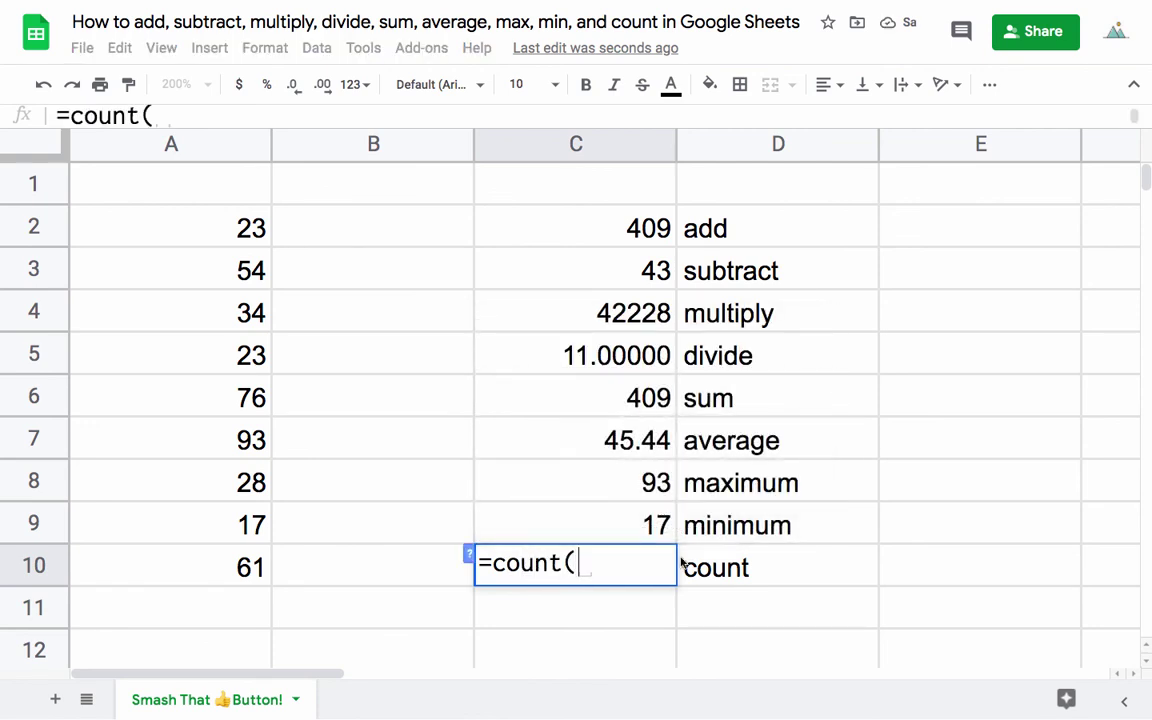
text(2,5,8))
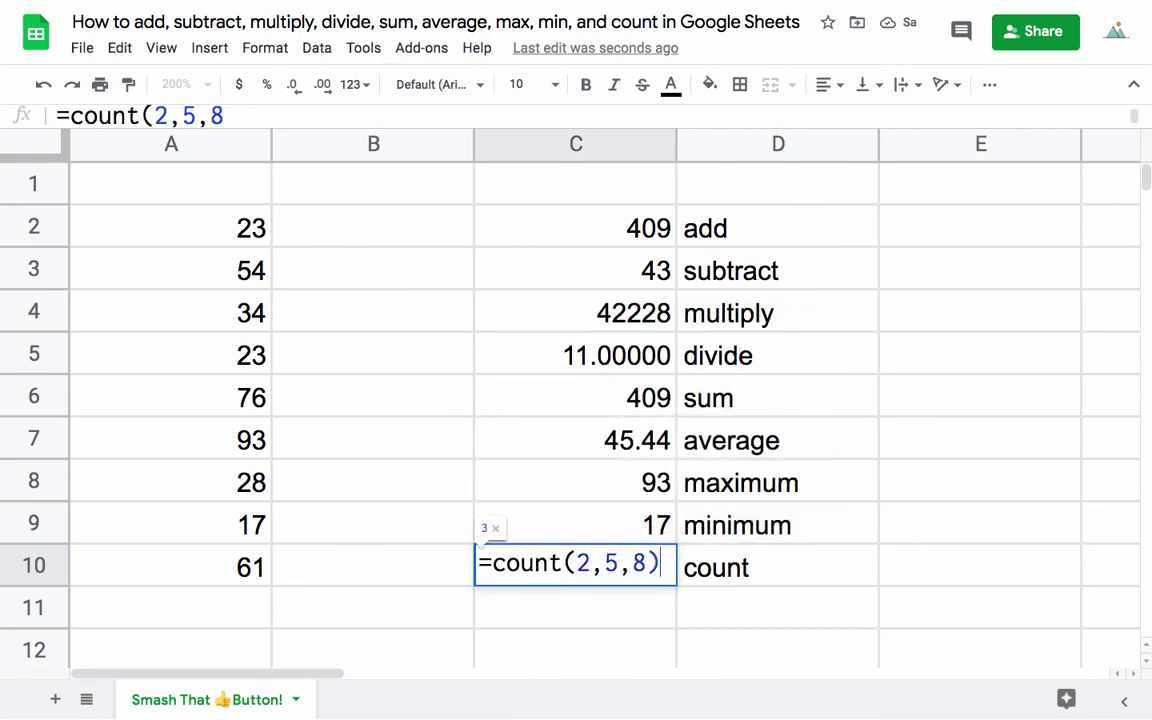
key(Return)
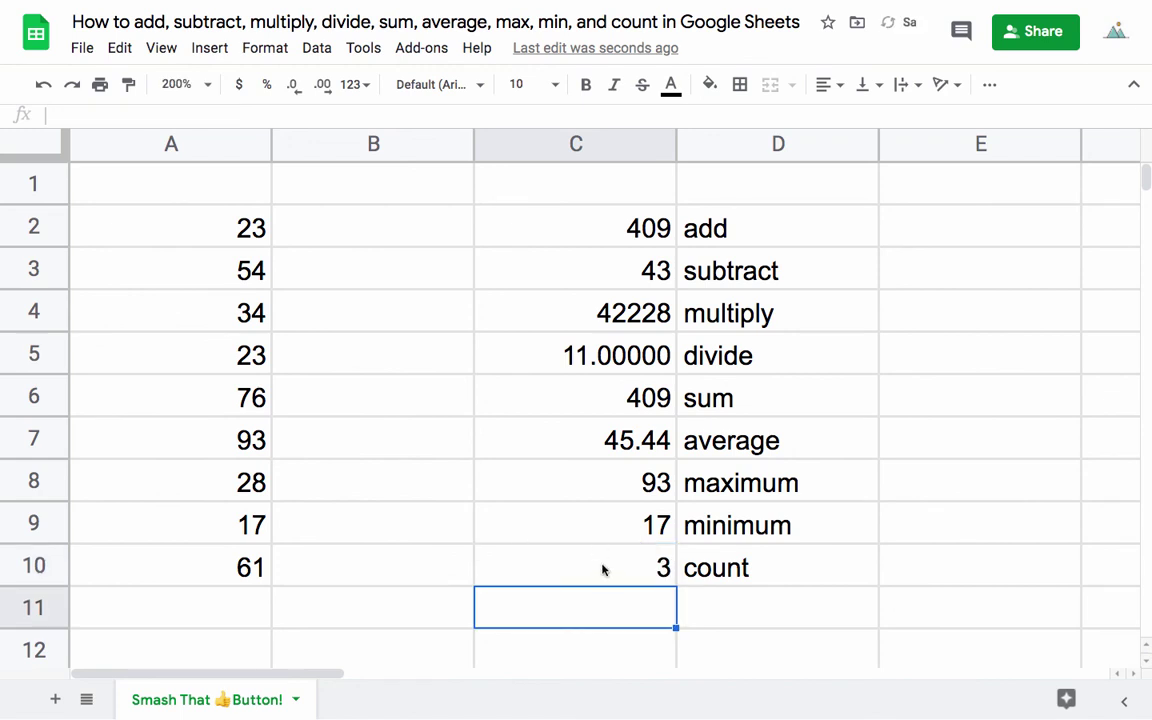
double_click(590, 558)
click(646, 562)
text(,8,8))
key(Return)
Change C10 to =count(A2:A10), returning 9.
click(664, 567)
key(Return)
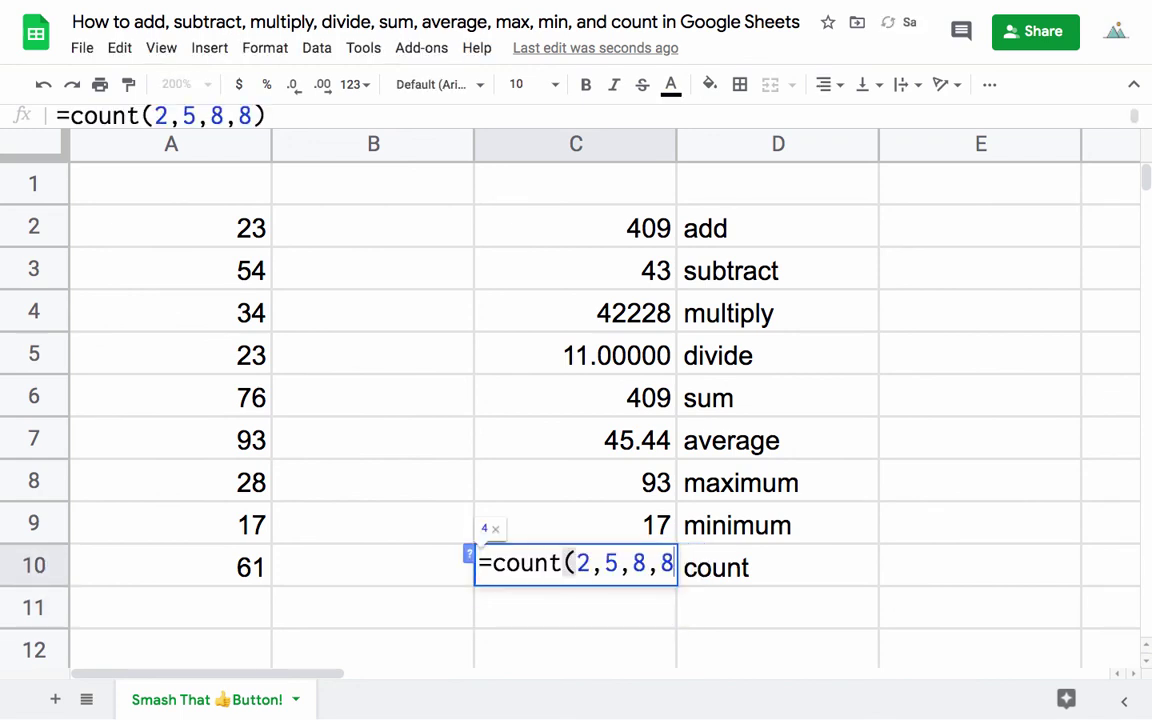
key(BackSpace)
key(BackSpace)
key(BackSpace)
key(BackSpace)
key(BackSpace)
key(BackSpace)
key(BackSpace)
key(BackSpace)
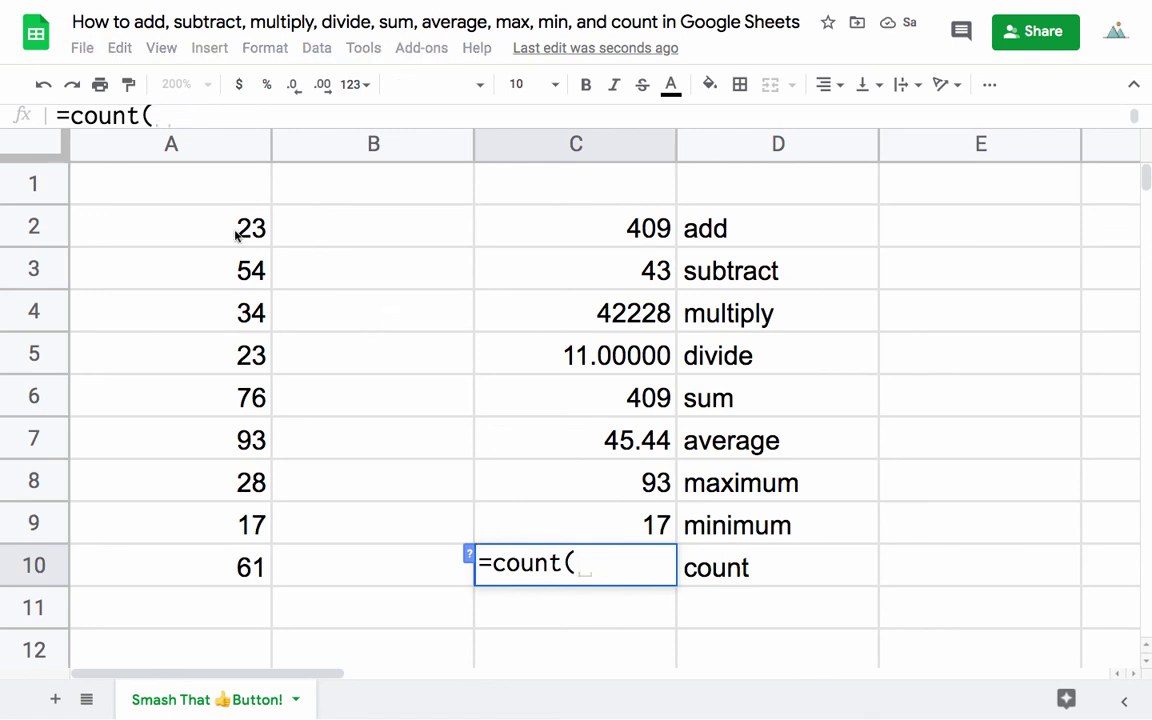
drag(220, 215, 226, 566)
text())
key(Return)
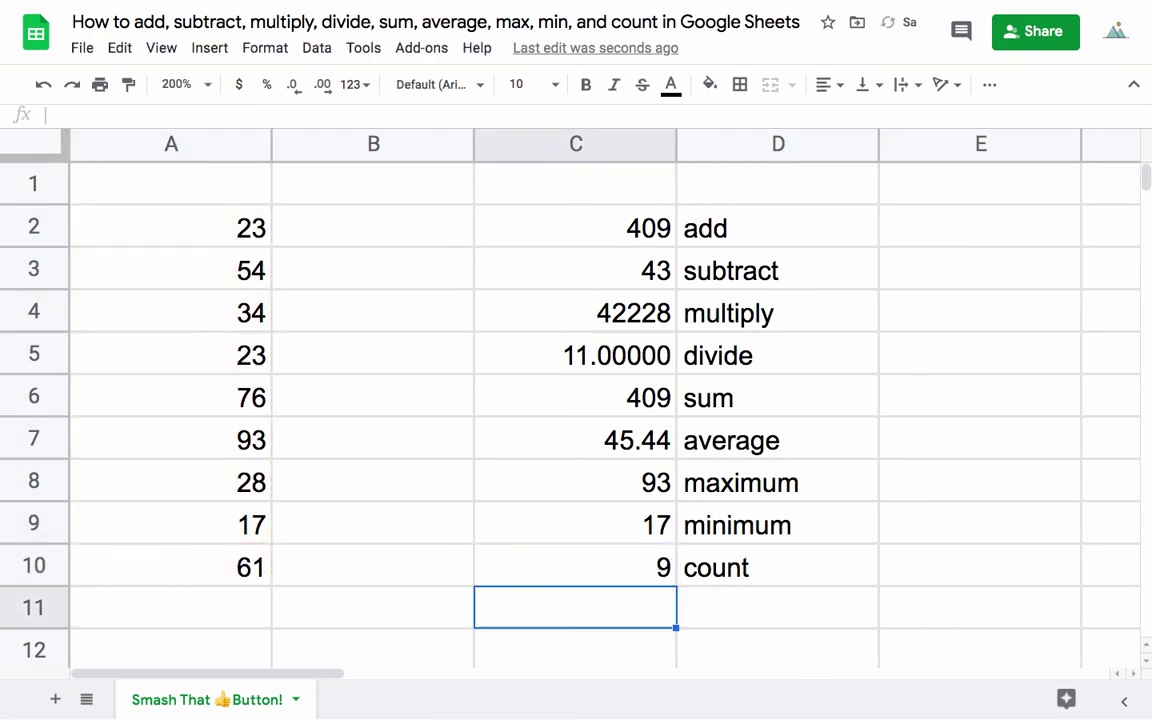
click(610, 573)
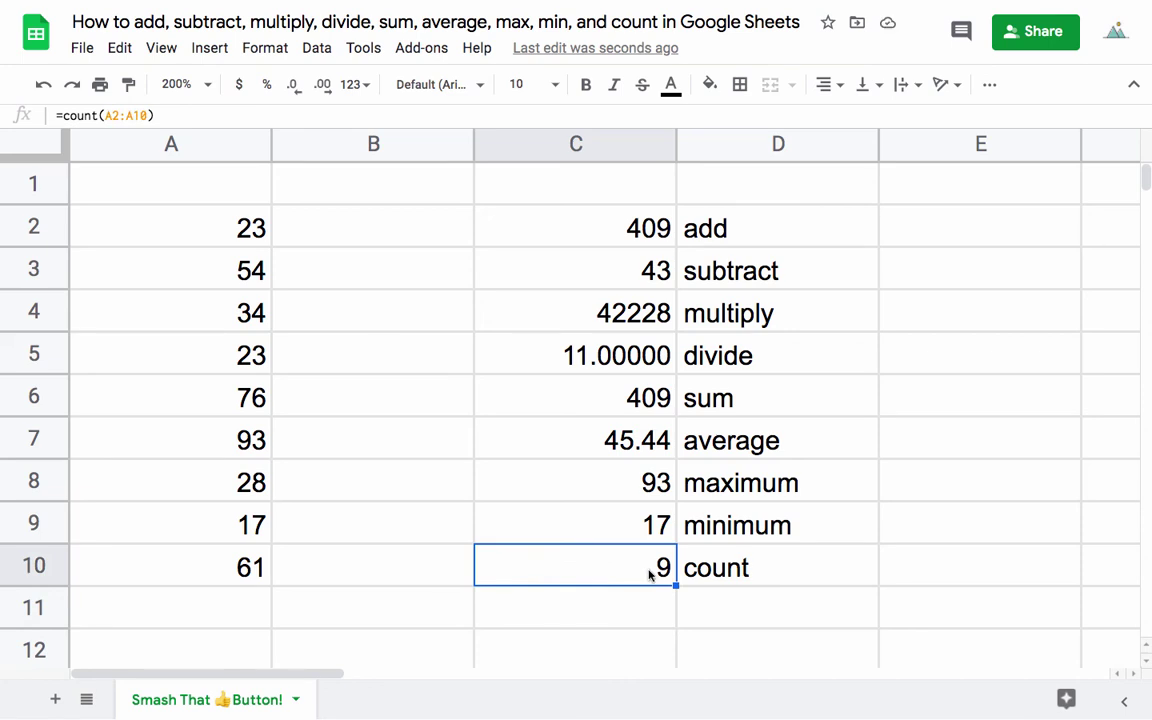
click(695, 604)
Label D11 'average the hard way' and enter =sum(A2:A10) in C11.
text(average)
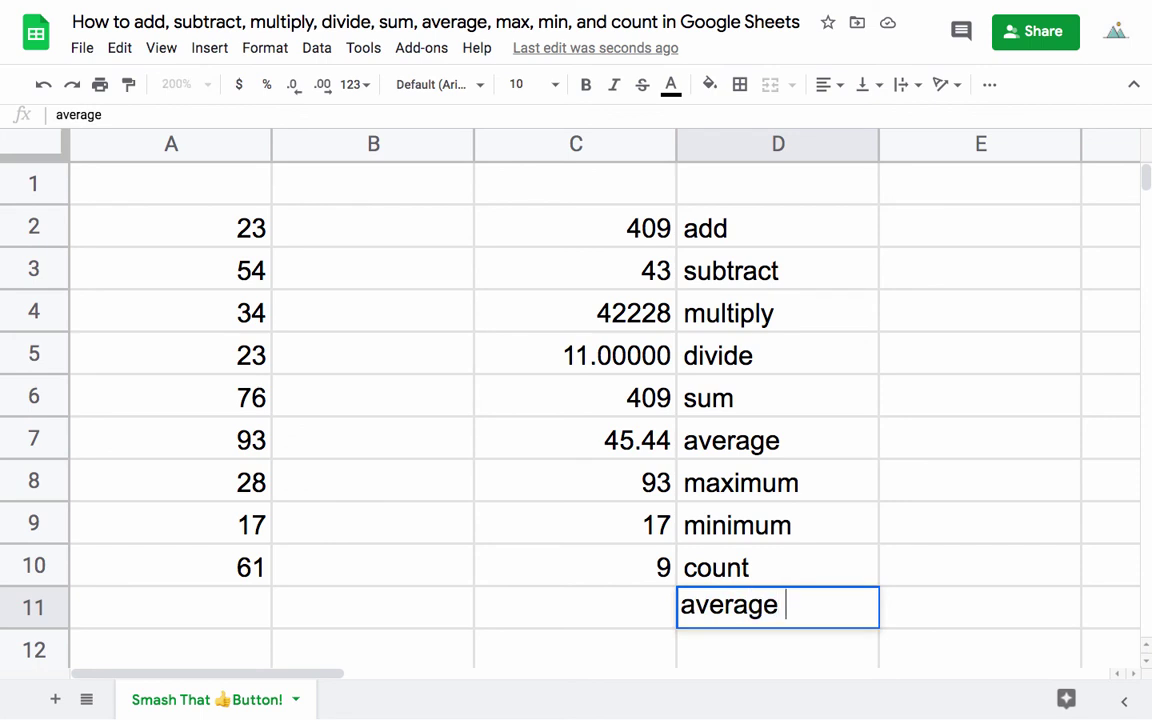
text( the hard way)
key(Return)
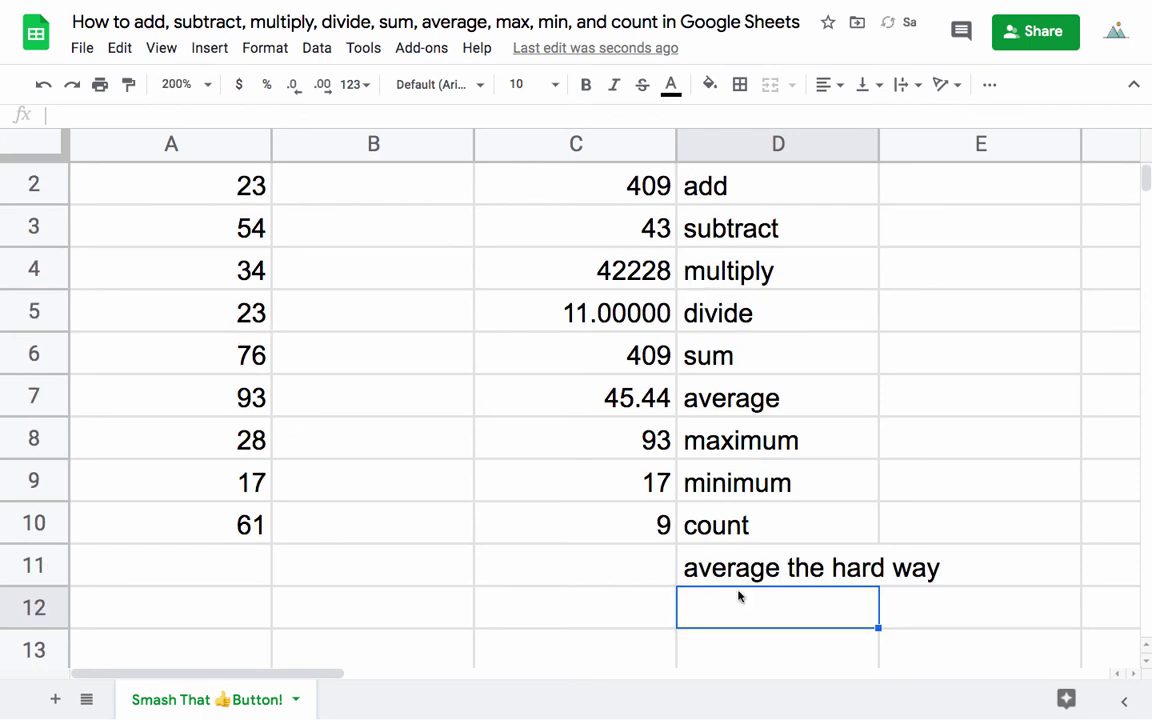
click(622, 563)
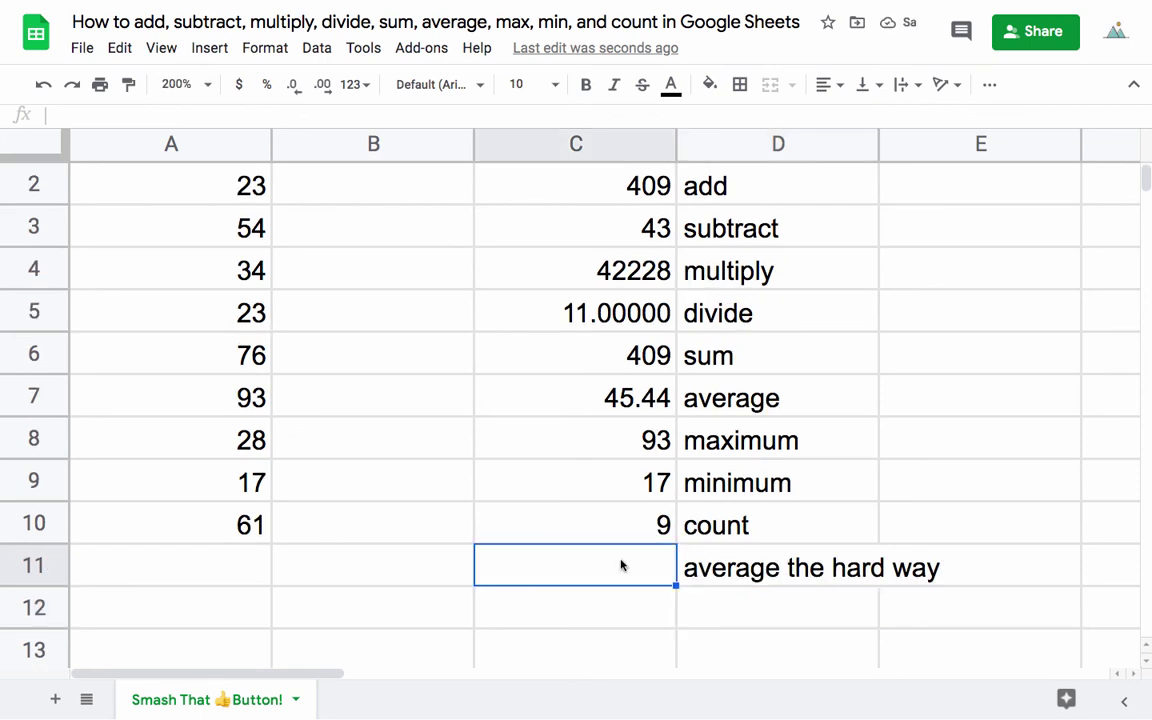
text(=sum)
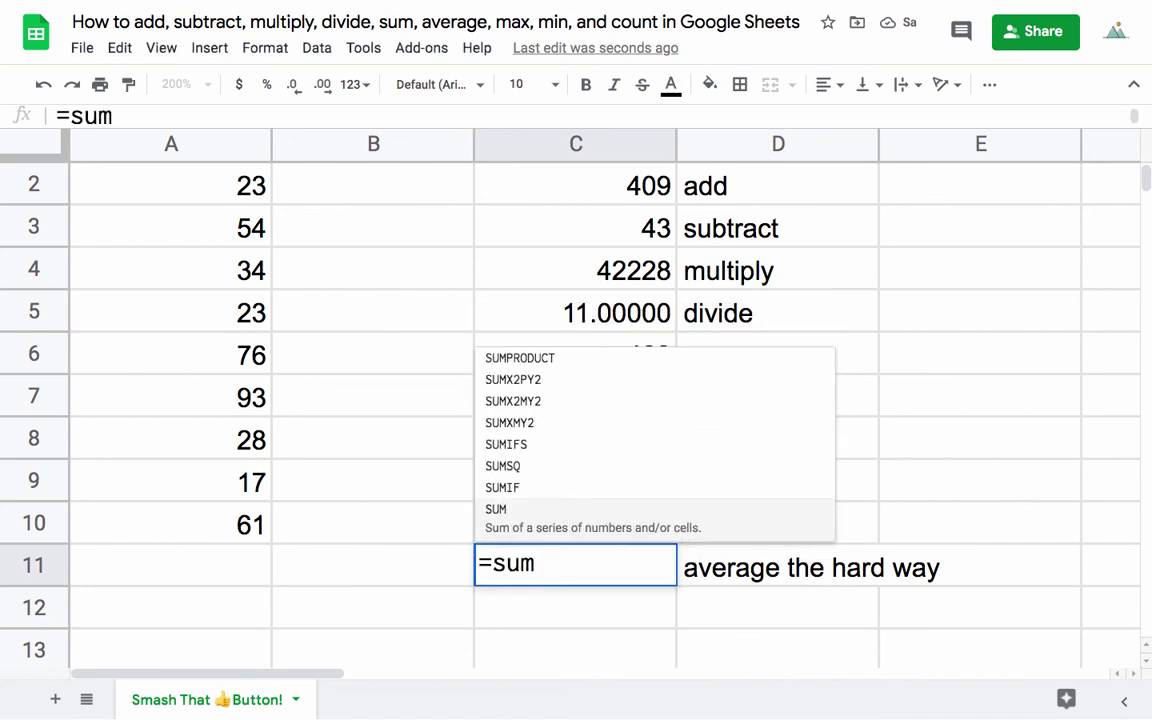
text(()
scroll(398, 395, up, 1)
drag(214, 218, 219, 562)
text())
key(Return)
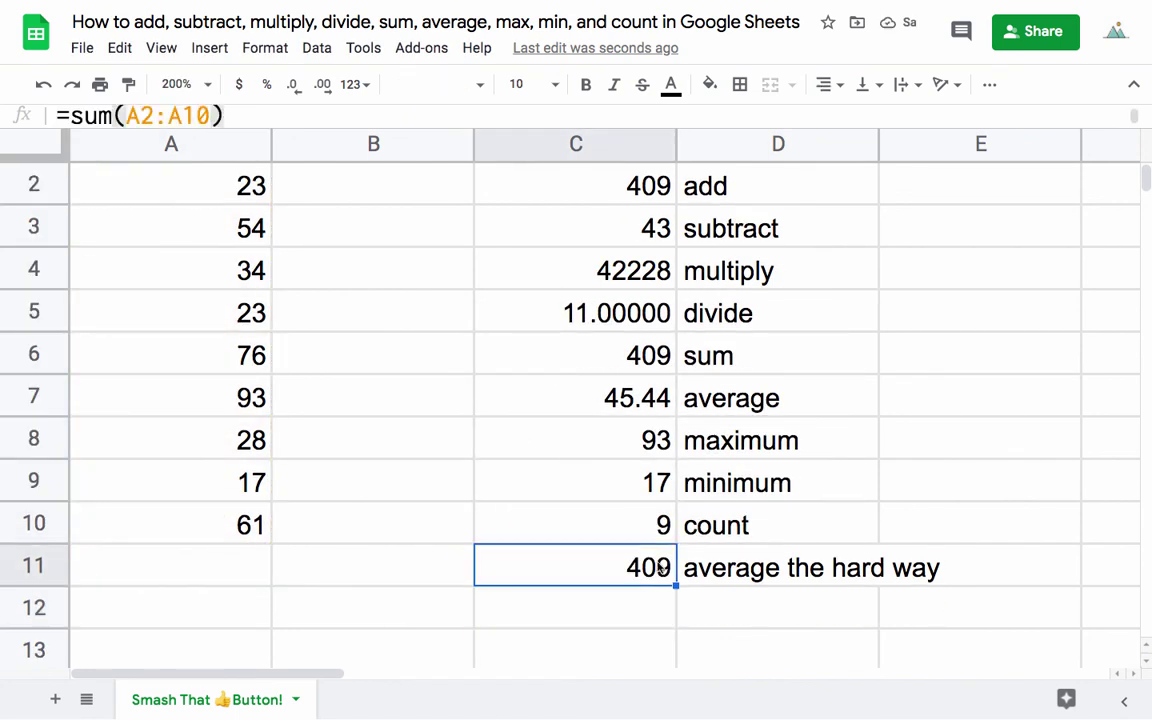
Extend C11 to =sum(A2:A10)/count(A2:A10), returning 45.44444444.
double_click(655, 568)
text(/)
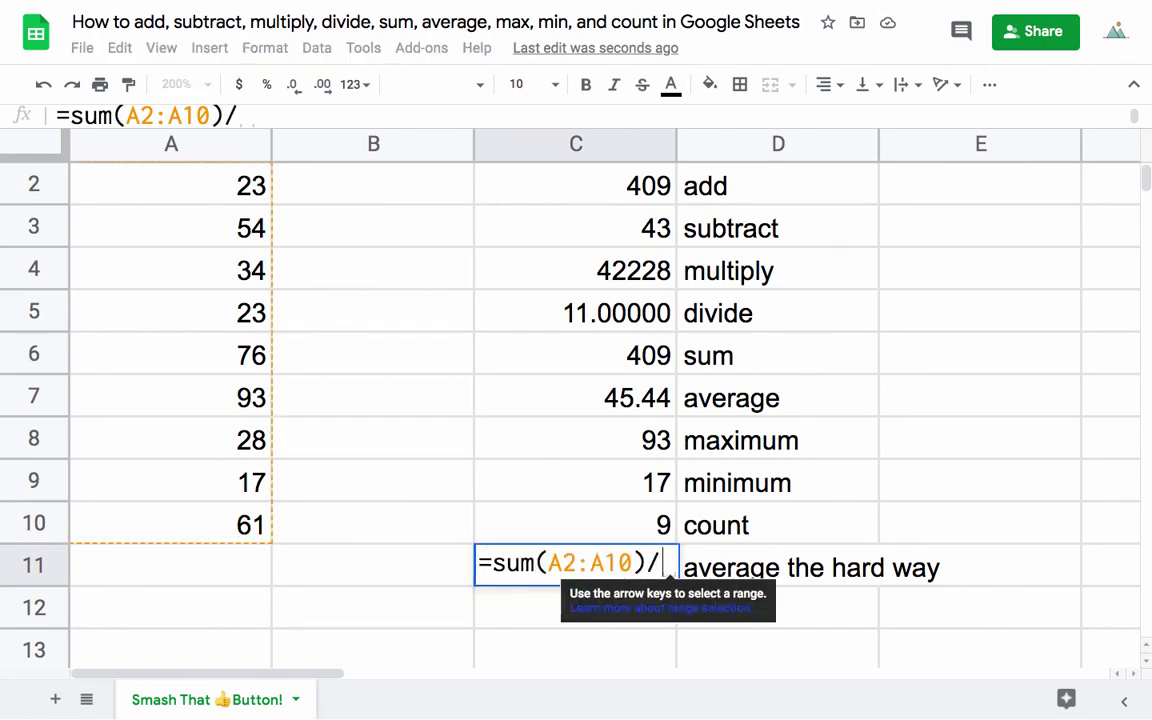
text(count()
scroll(289, 270, up, 1)
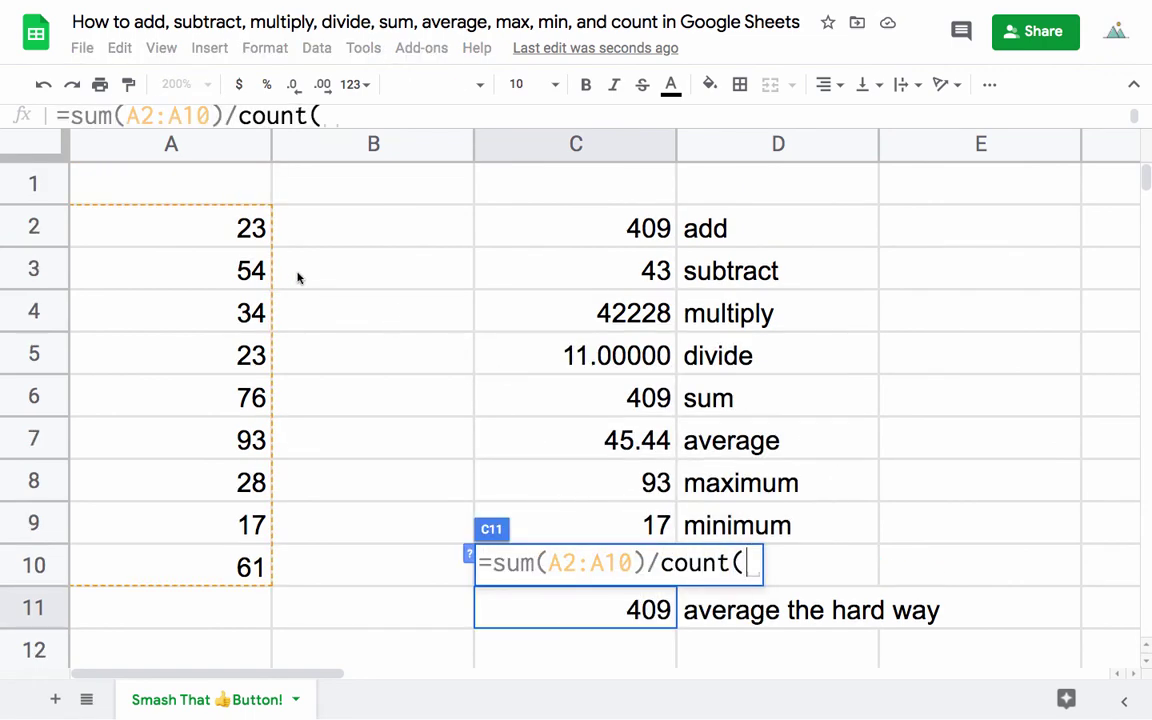
drag(240, 228, 249, 563)
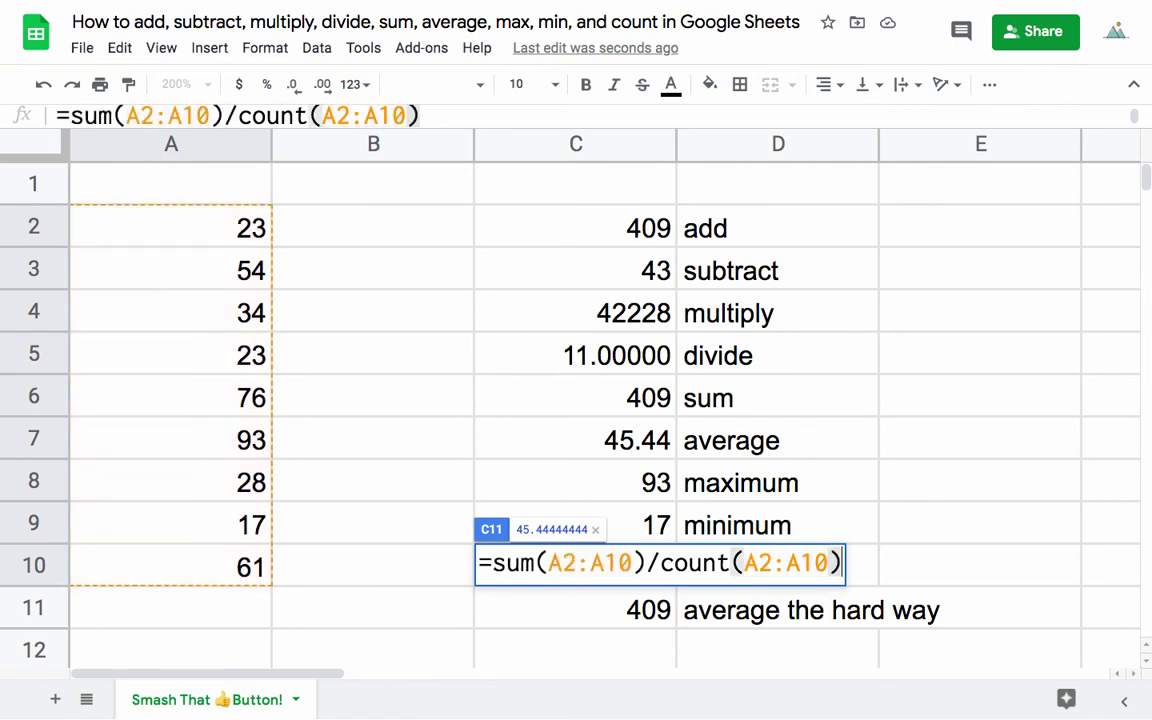
text())
key(Return)
click(566, 568)
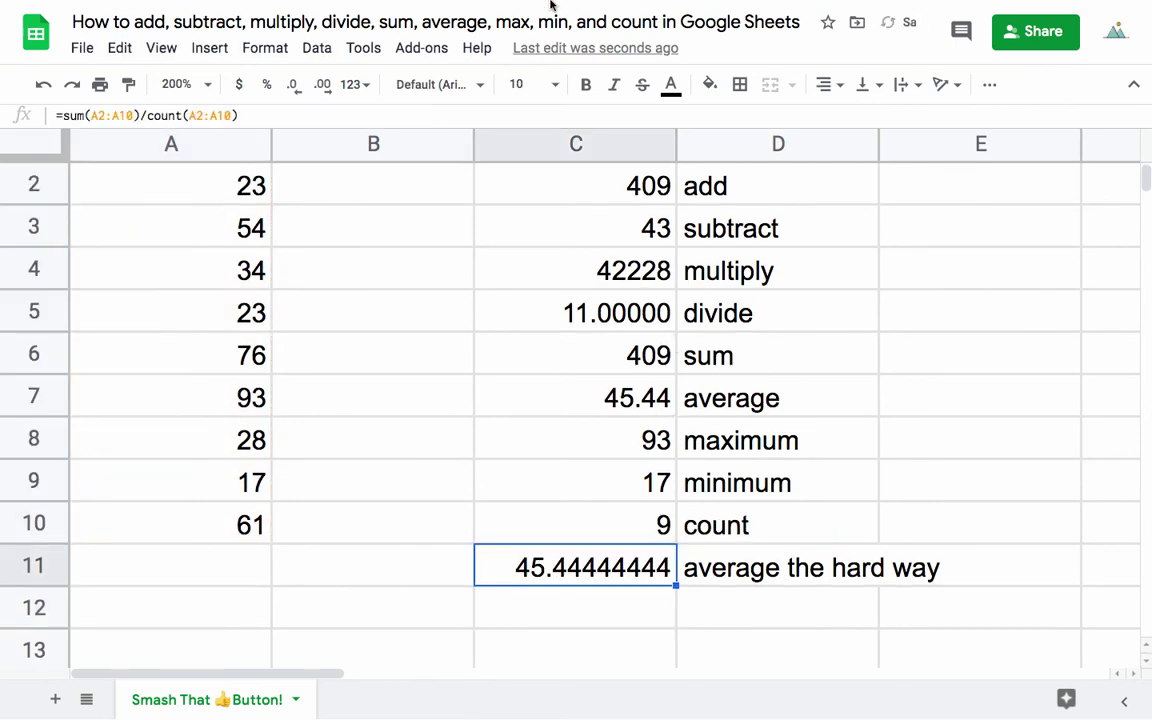
Reduce C11's decimal places until the hand-built average displays 45.44.
click(322, 86)
click(322, 86)
click(291, 88)
click(291, 90)
click(291, 90)
click(291, 90)
click(291, 90)
click(291, 90)
click(291, 90)
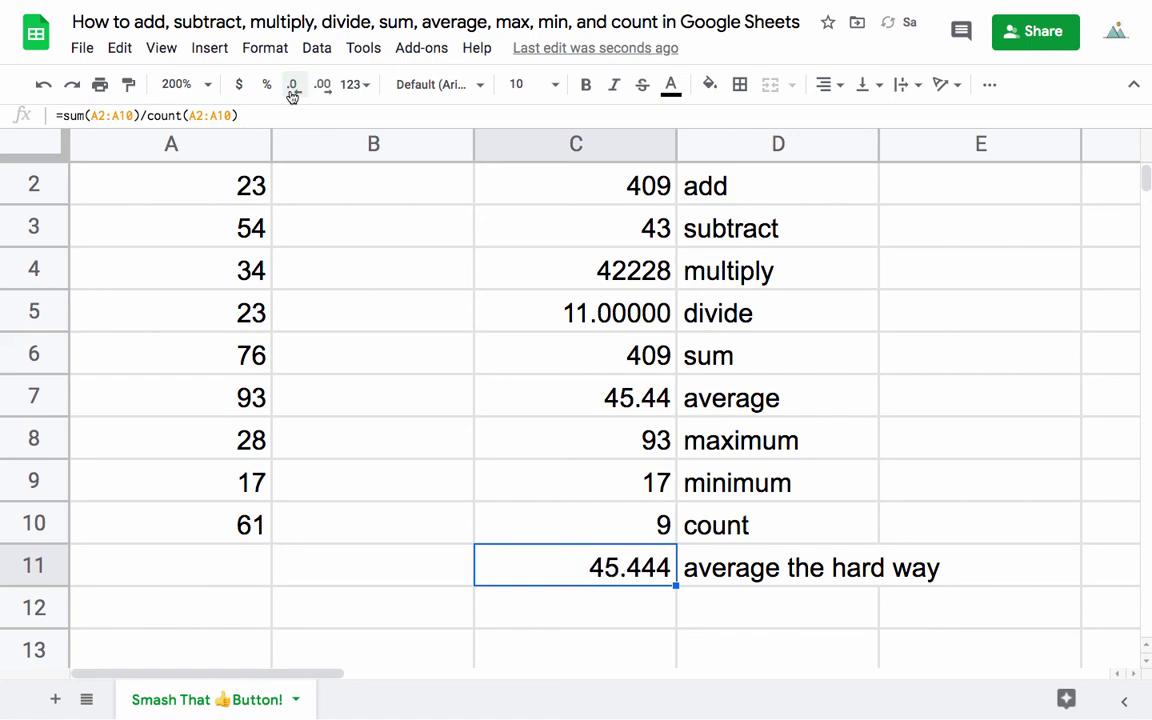
click(291, 90)
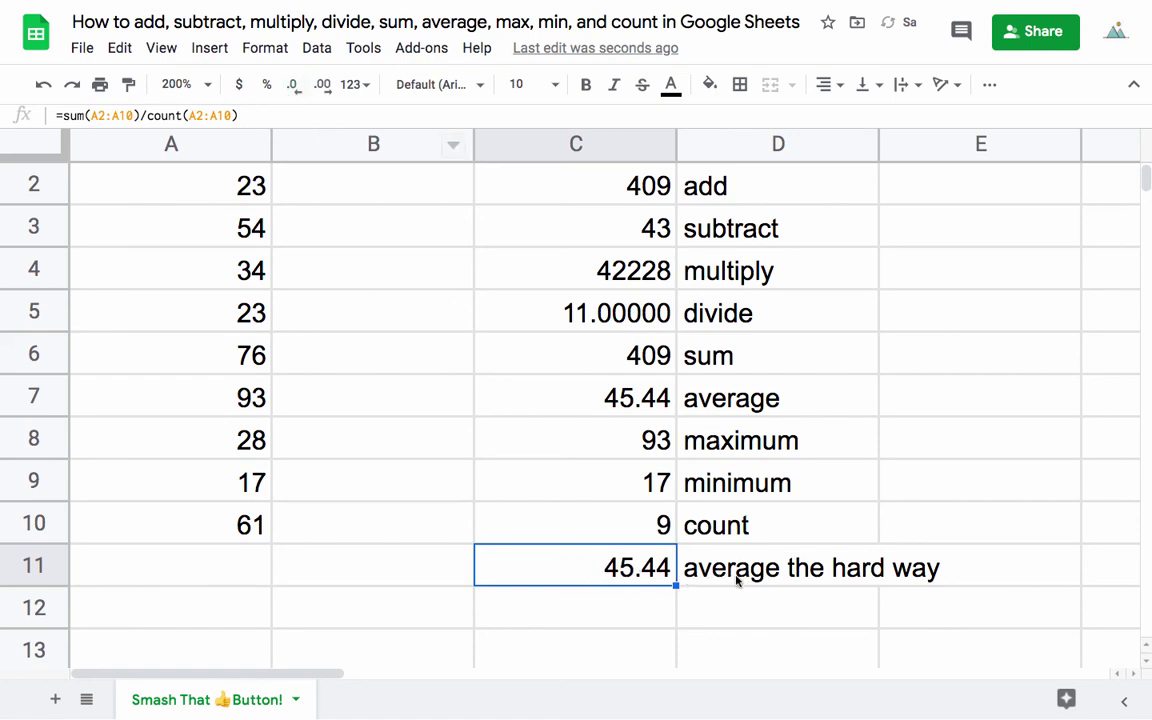
Inspect the formulas in C11 and C7, leaving both unchanged, to compare the averages.
double_click(596, 561)
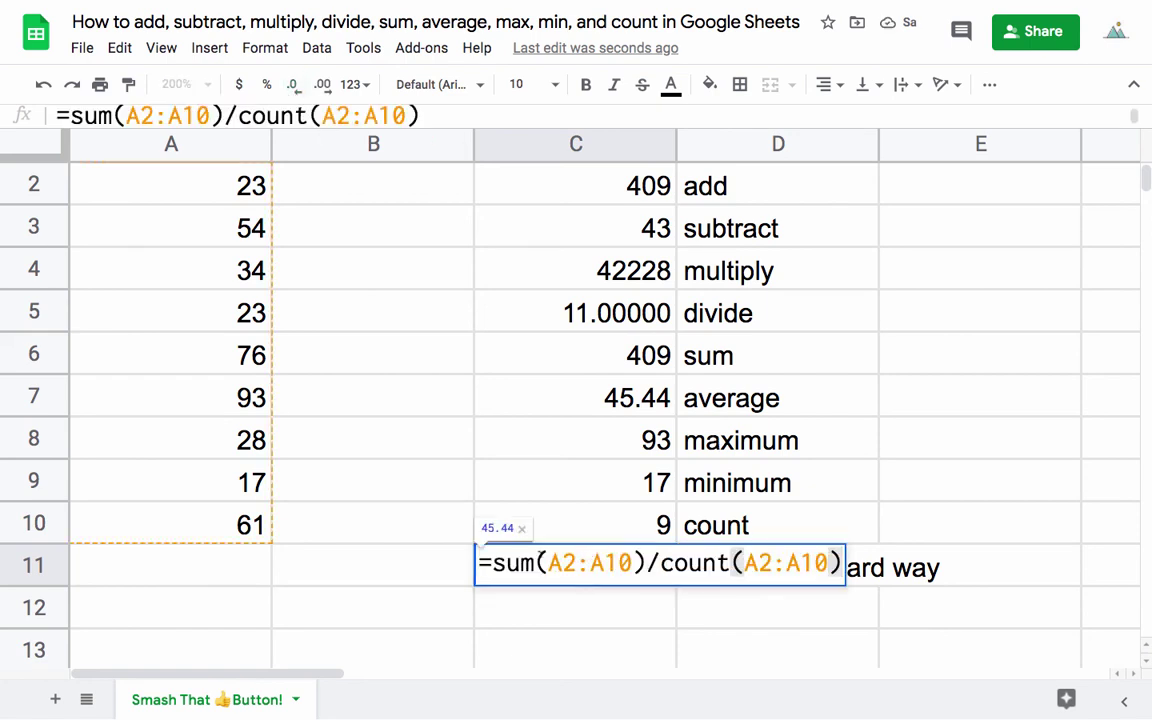
key(Return)
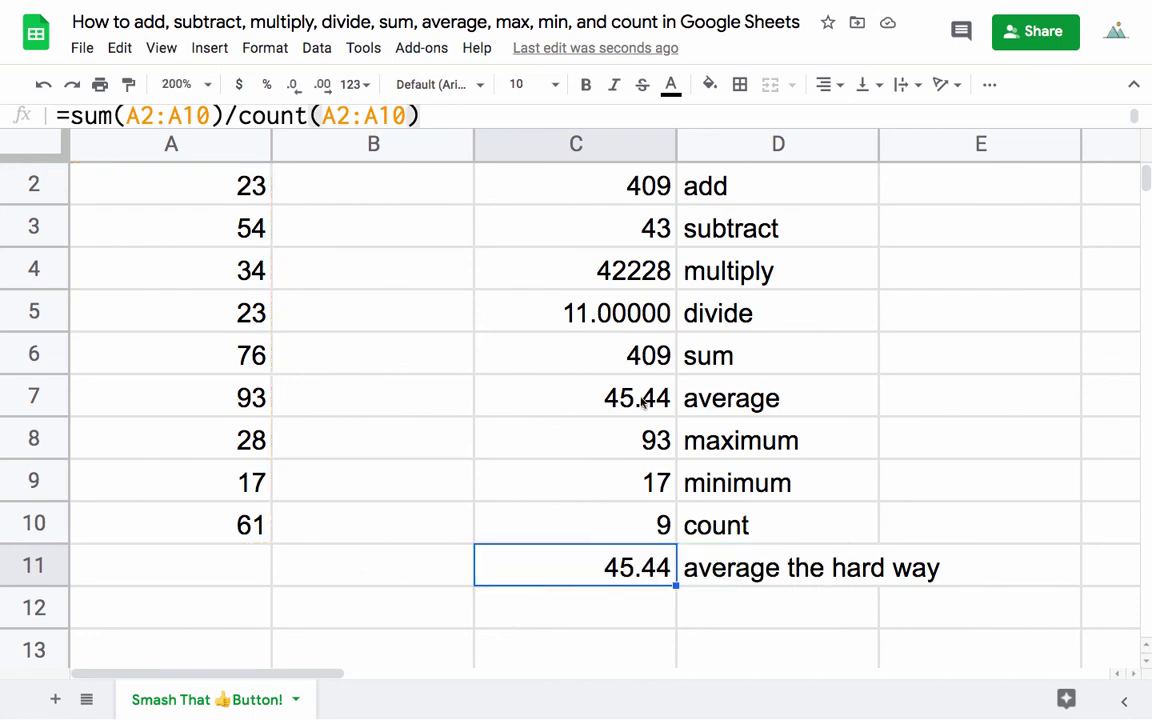
double_click(641, 400)
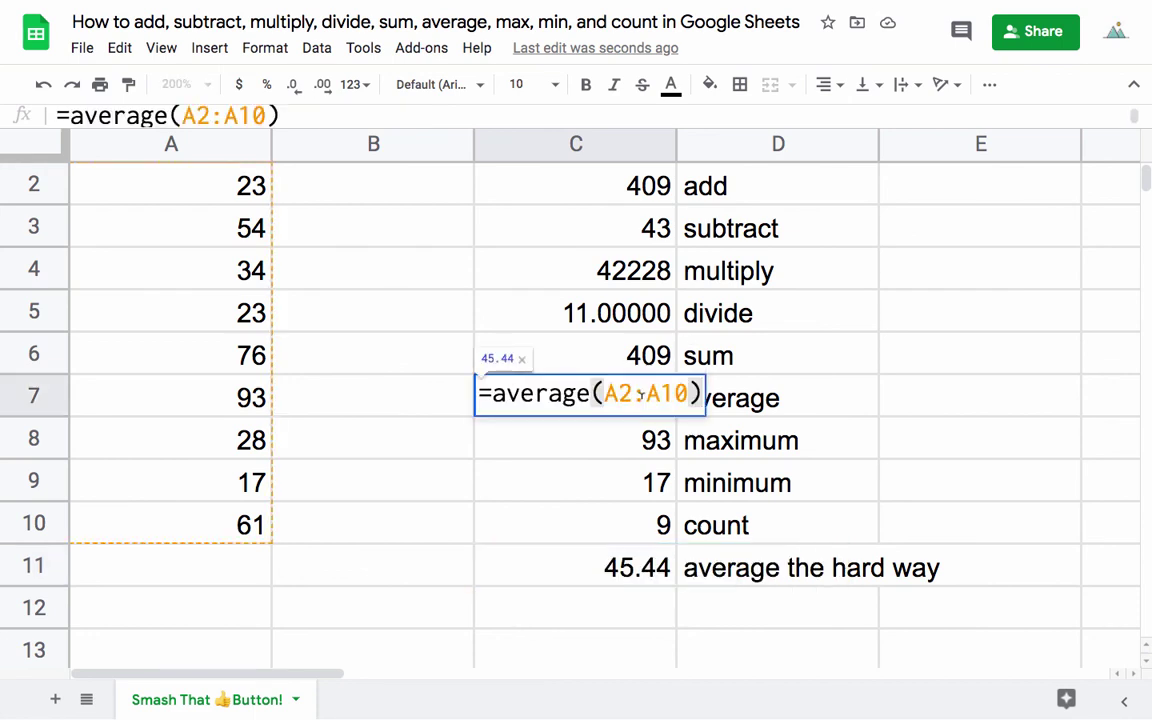
key(Escape)
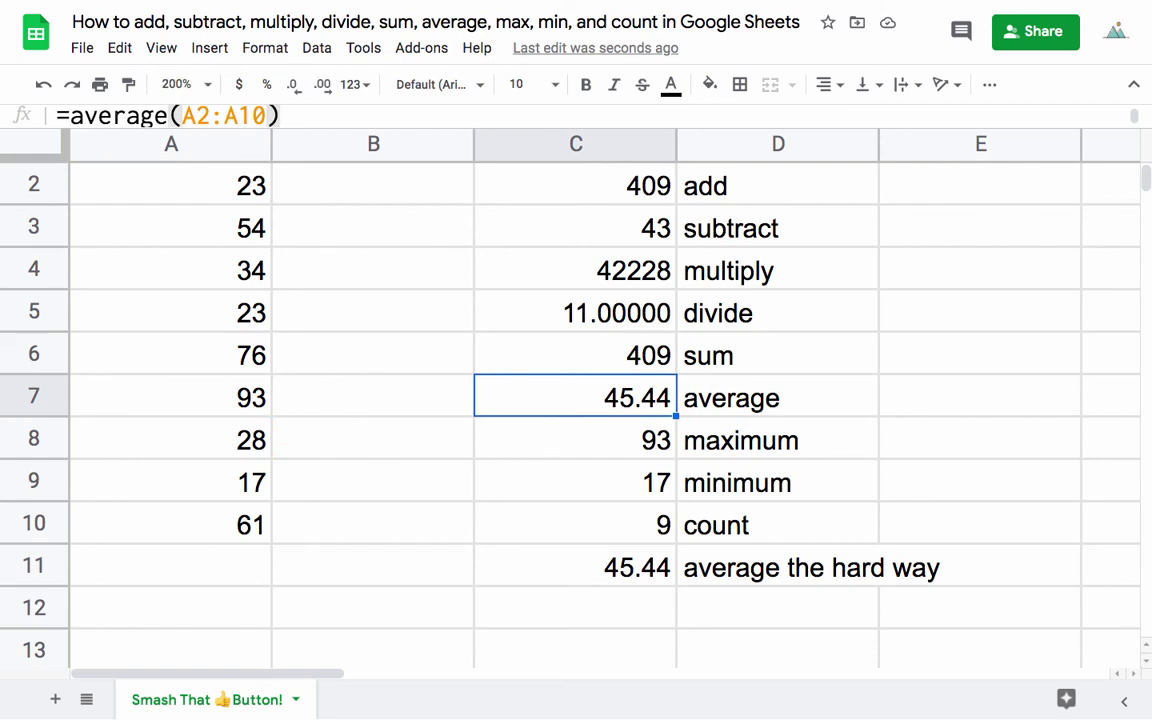